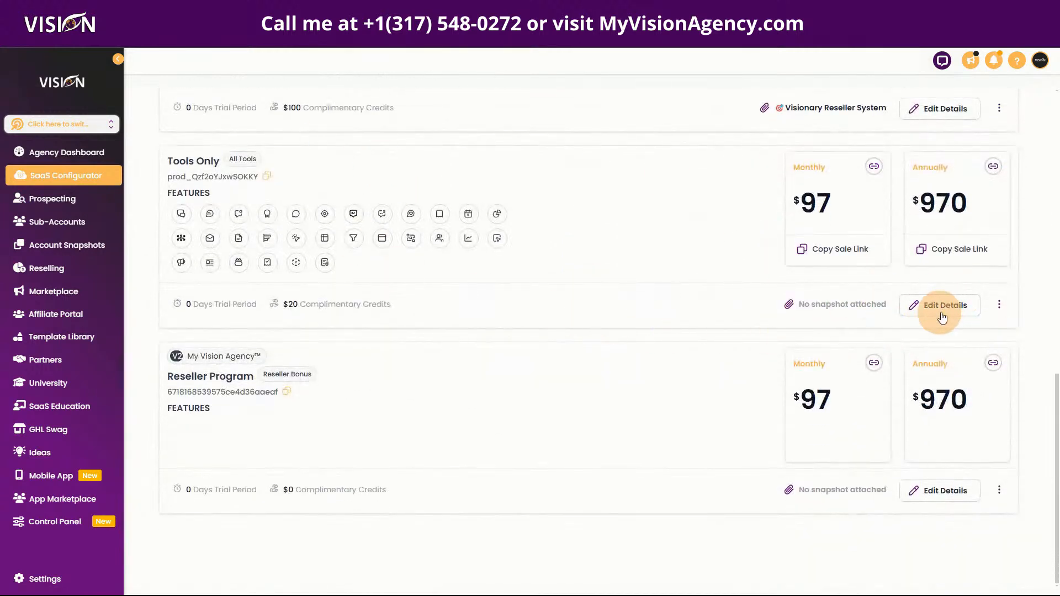
# Open the Tools Only plan for editing, view its pricing, and highlight the monthly Stripe price ID.
pyautogui.click(943, 314)
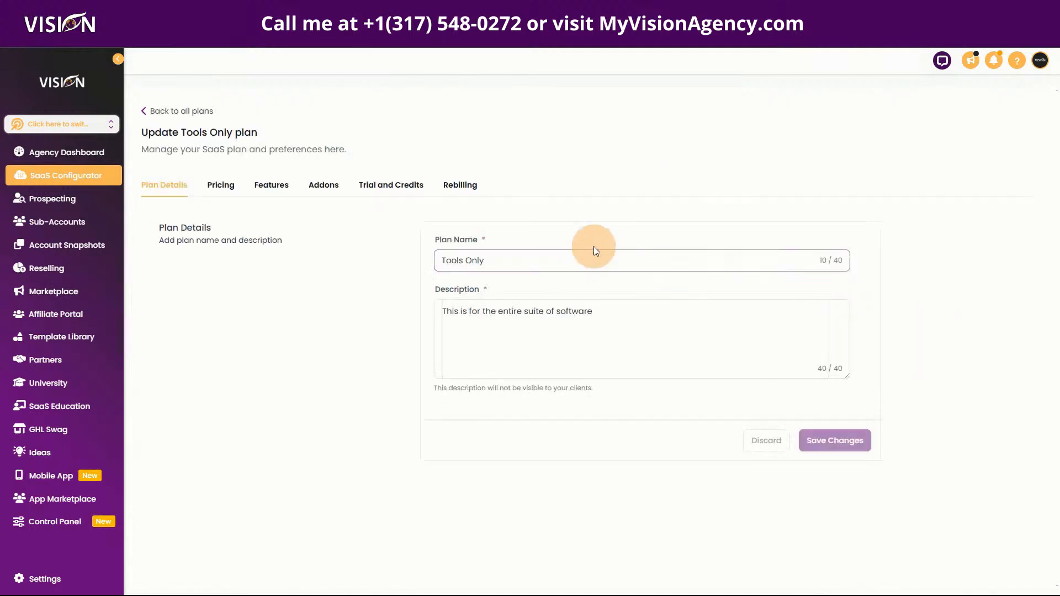
pyautogui.click(226, 187)
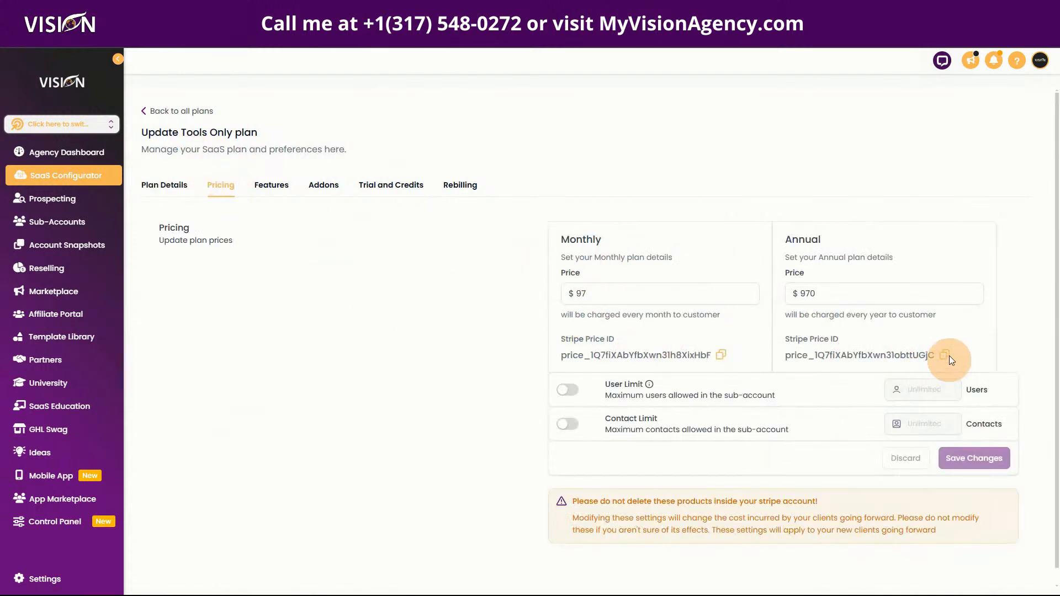
pyautogui.doubleClick(558, 356)
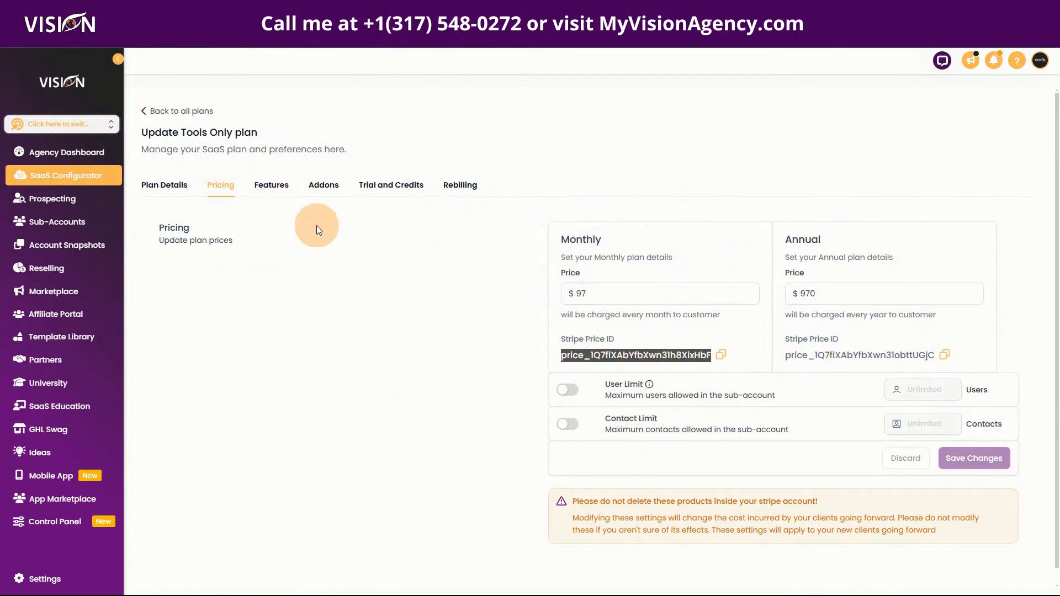
# Review the Tools Only plan's features, switching 2 Way Text & Email Conversation off and back on.
pyautogui.click(282, 189)
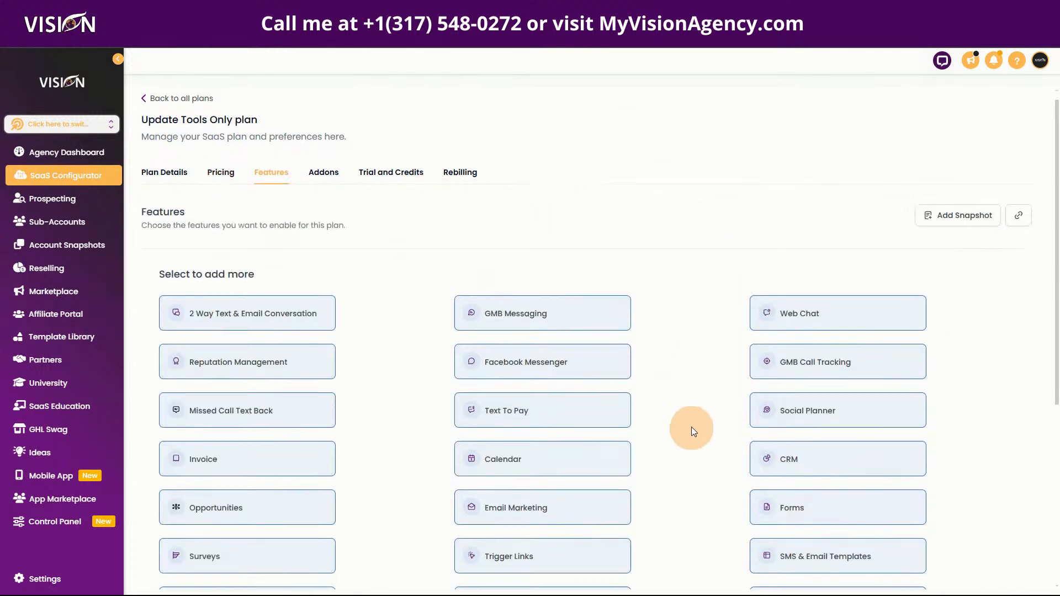
pyautogui.scroll(-2, 693, 428)
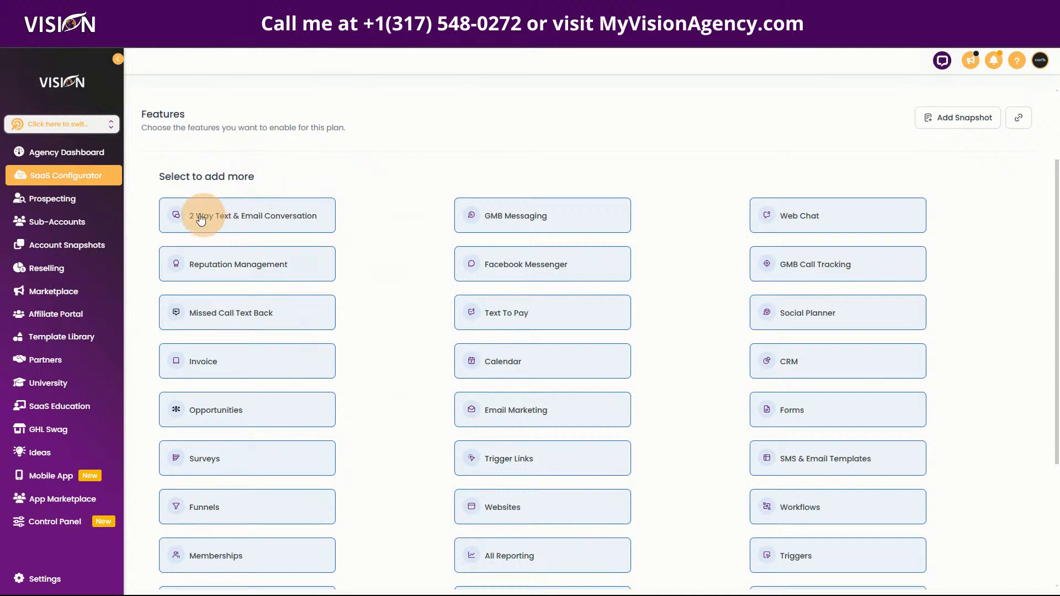
pyautogui.scroll(-4, 696, 413)
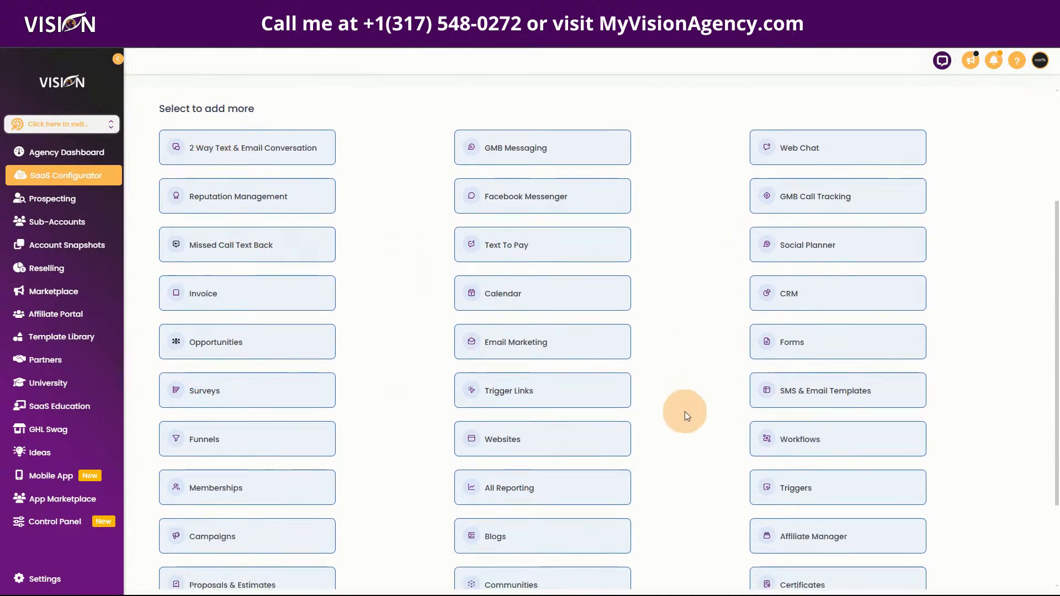
pyautogui.scroll(4, 686, 406)
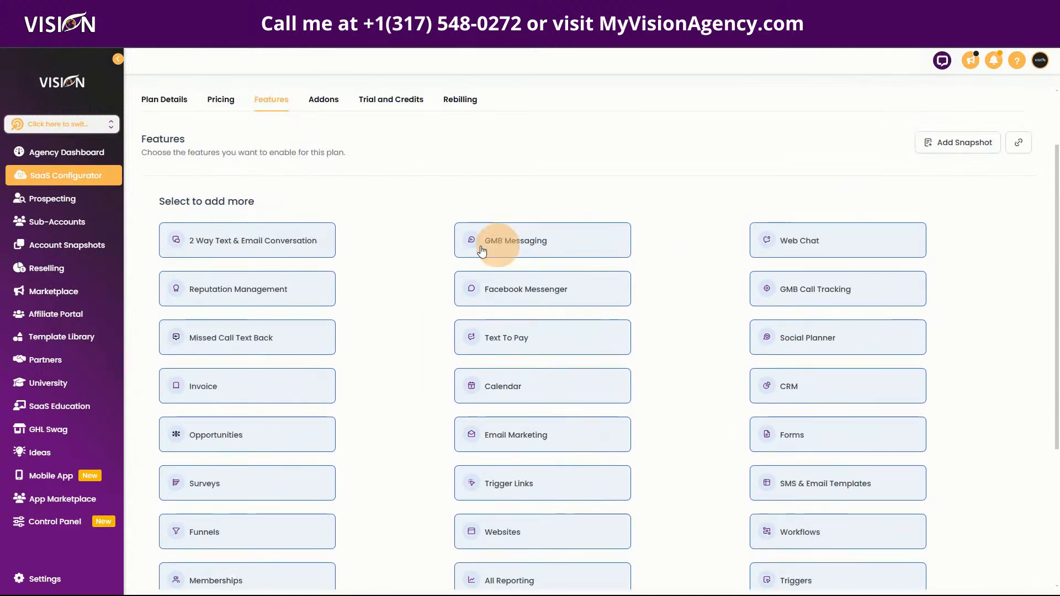
pyautogui.click(280, 237)
pyautogui.click(284, 241)
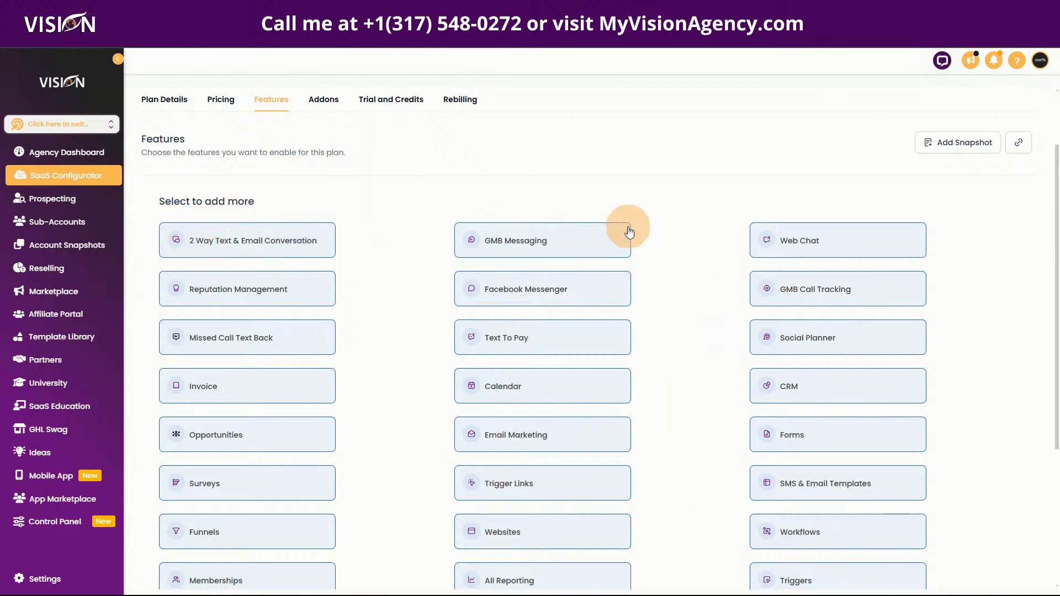
# Review the plan's attachable snapshots and custom menu links without attaching any, and check the sub-account's navigation entries.
pyautogui.click(968, 145)
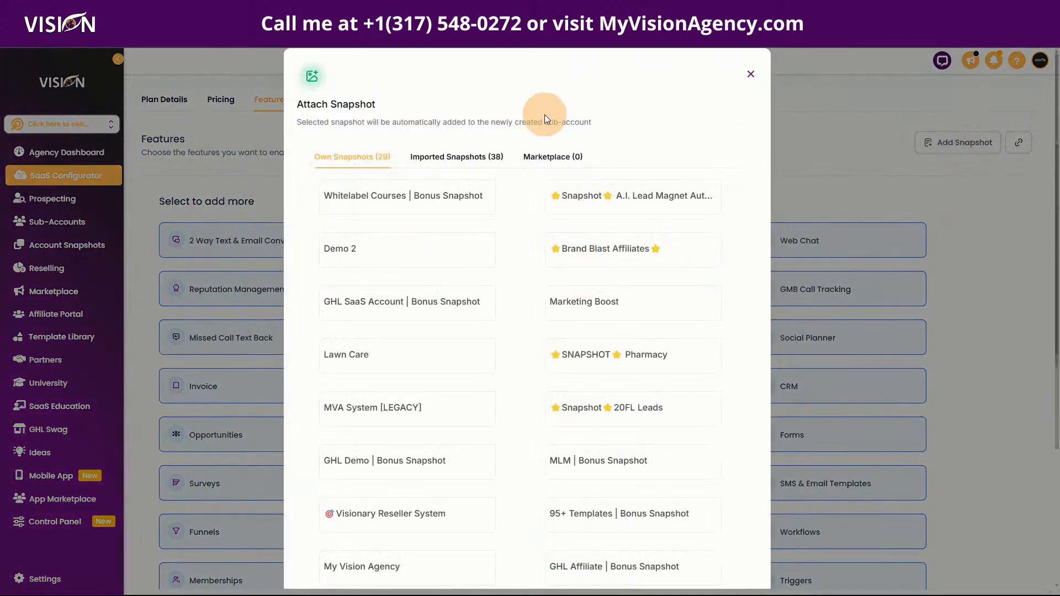
pyautogui.click(751, 74)
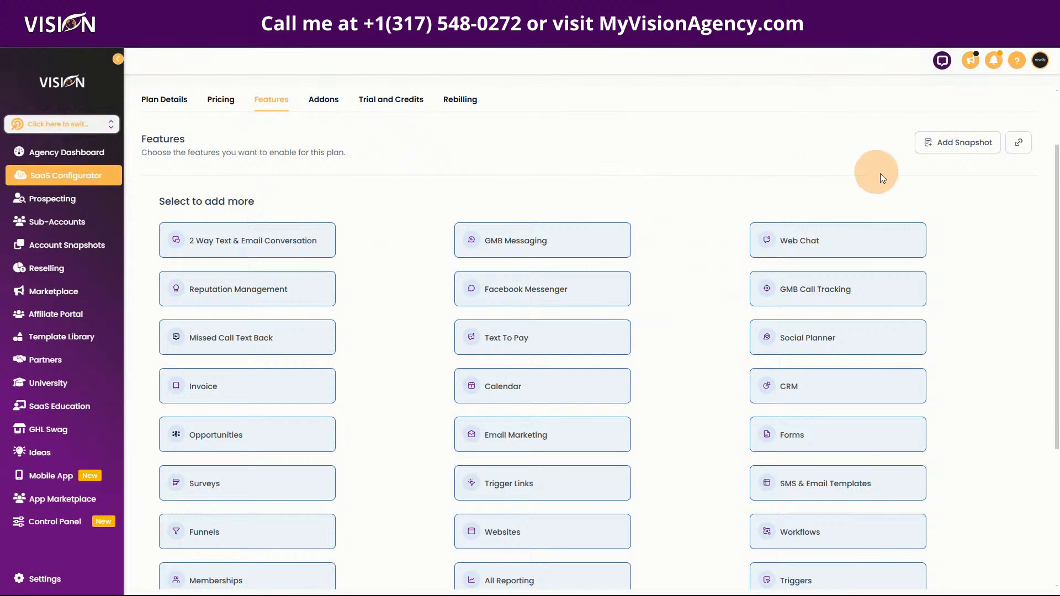
pyautogui.click(1021, 149)
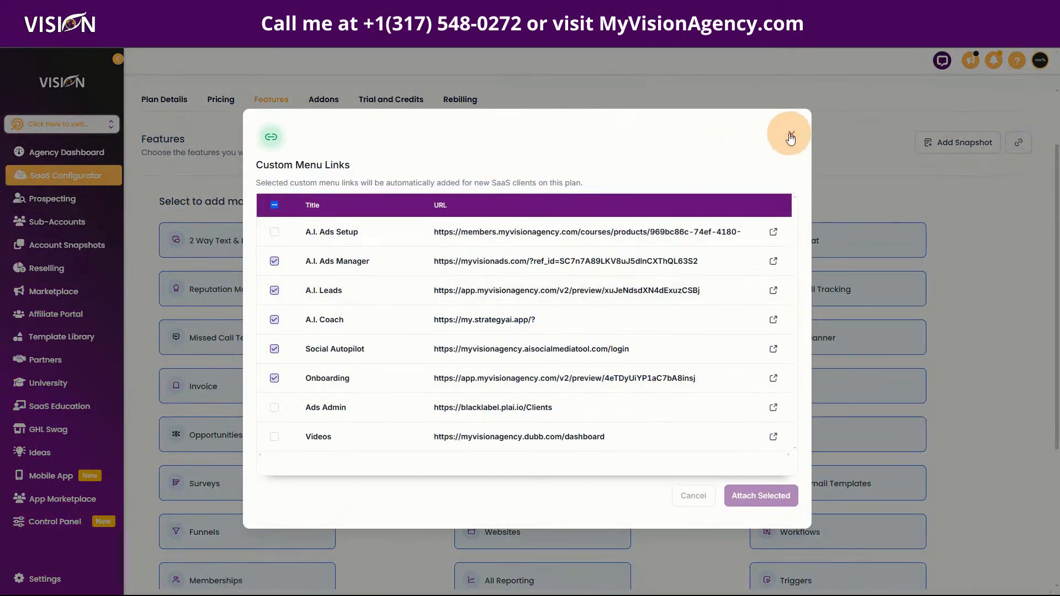
pyautogui.click(791, 136)
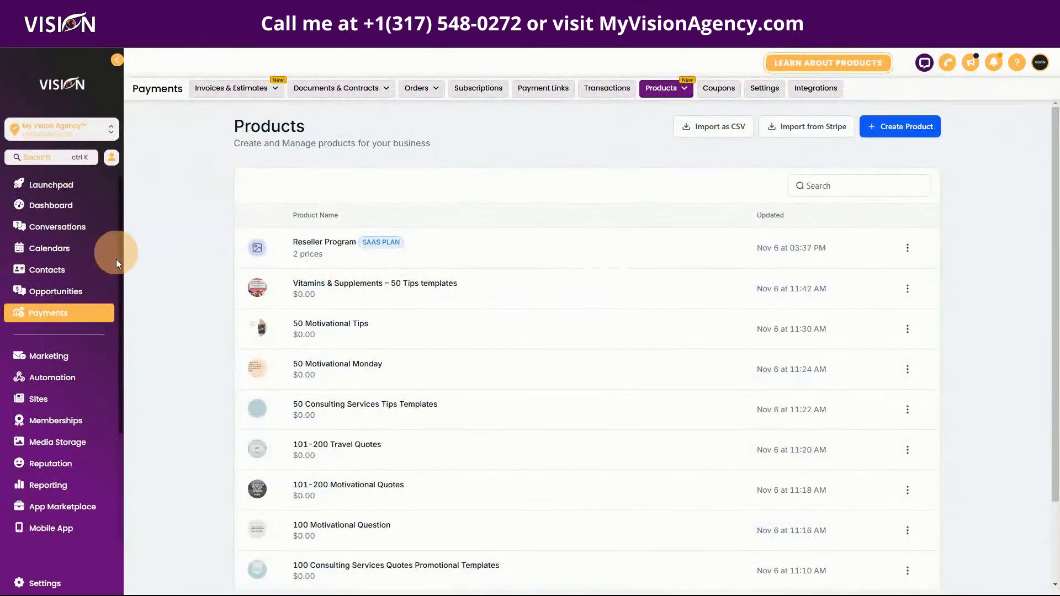
pyautogui.scroll(-3, 89, 439)
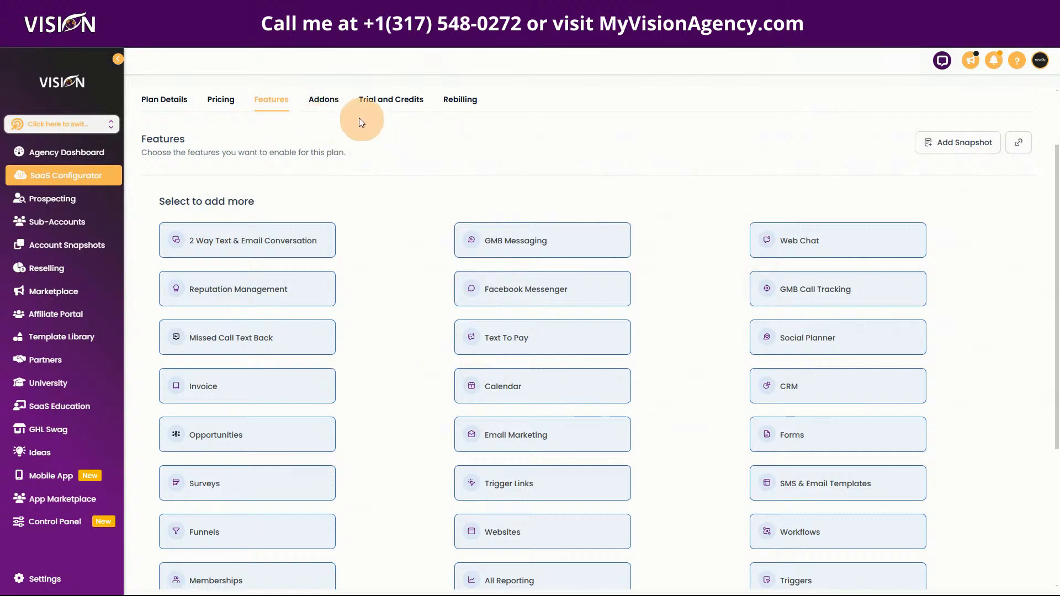
# Review the Tools Only plan's add-ons, its trial and complimentary credit settings, and its phone system rebilling markup.
pyautogui.click(325, 100)
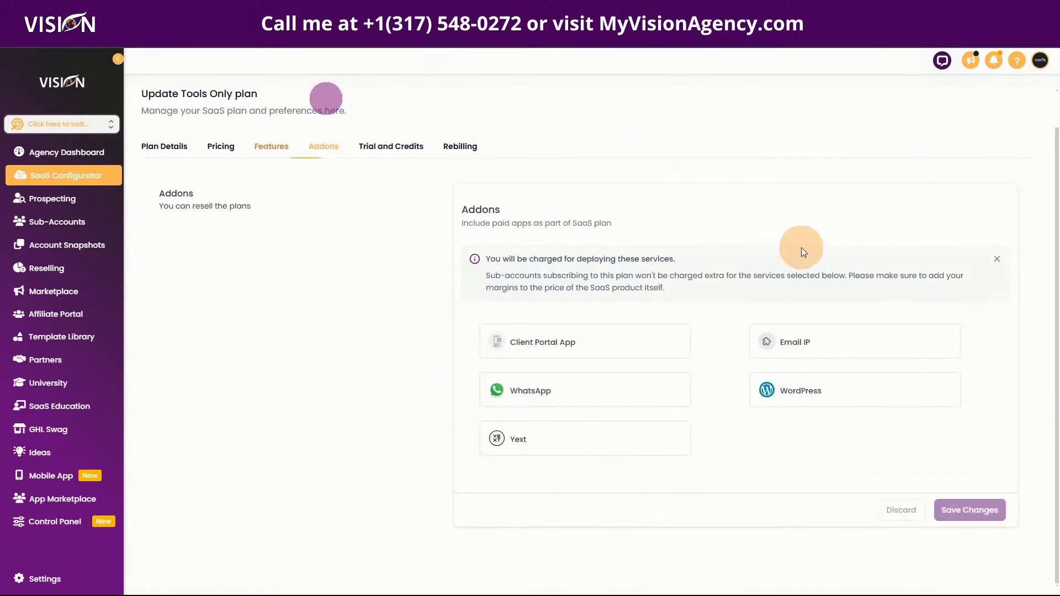
pyautogui.click(401, 154)
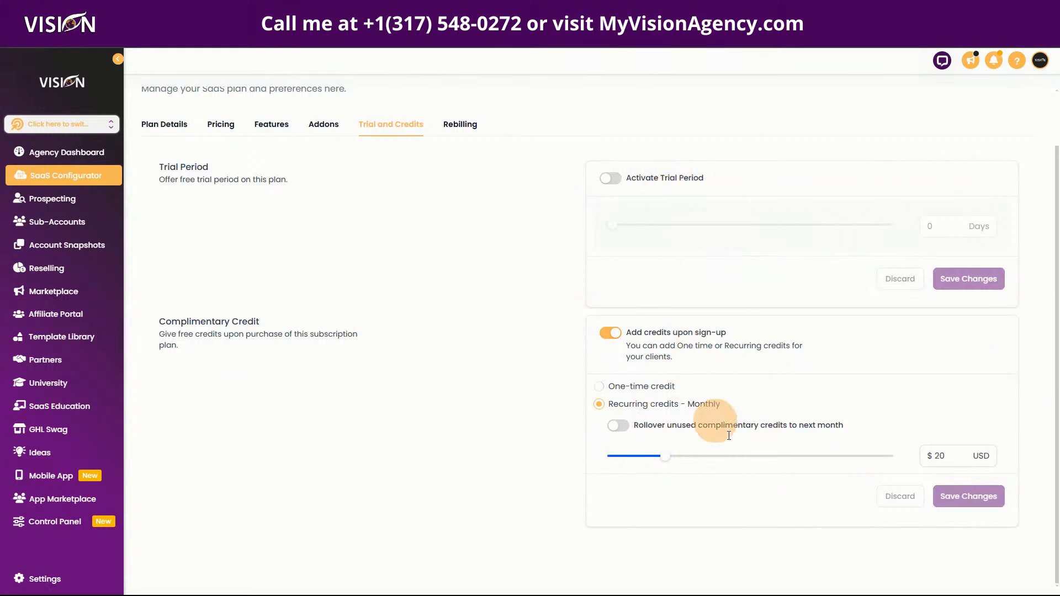
pyautogui.click(462, 127)
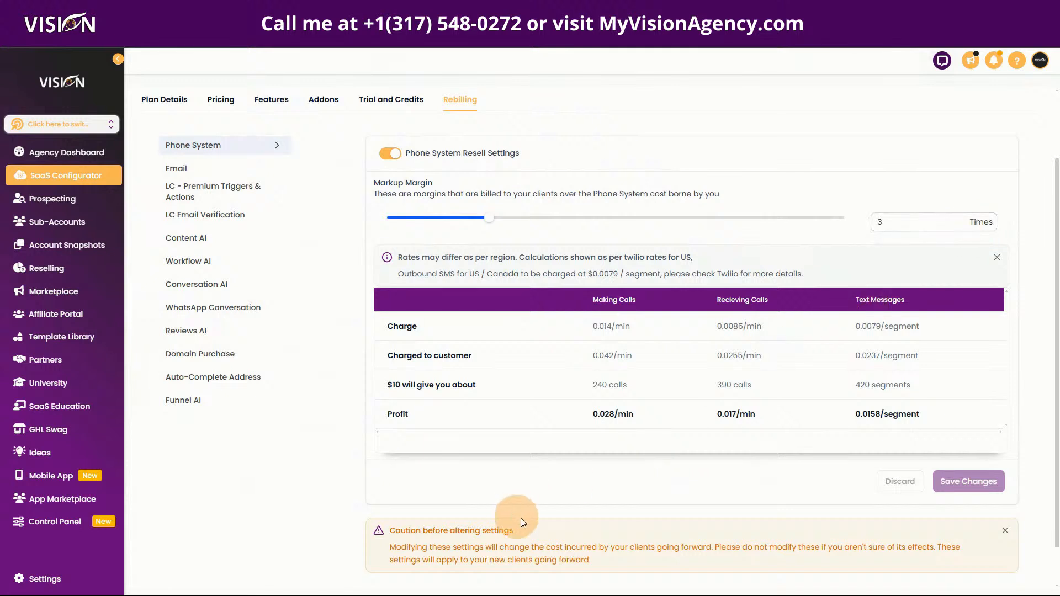
pyautogui.scroll(-1, 580, 518)
pyautogui.scroll(1, 639, 518)
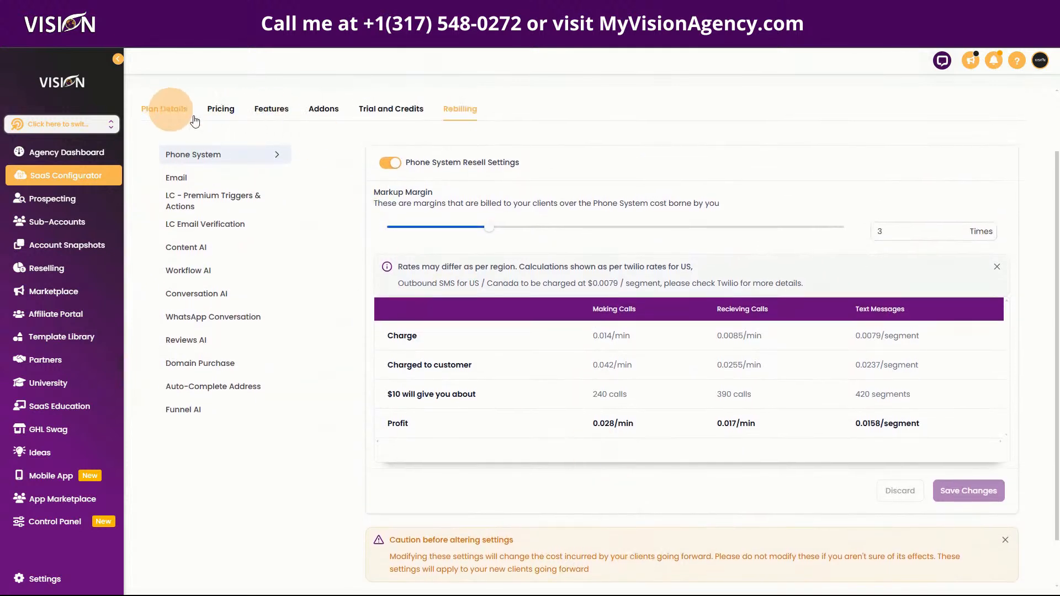
pyautogui.scroll(2, 308, 264)
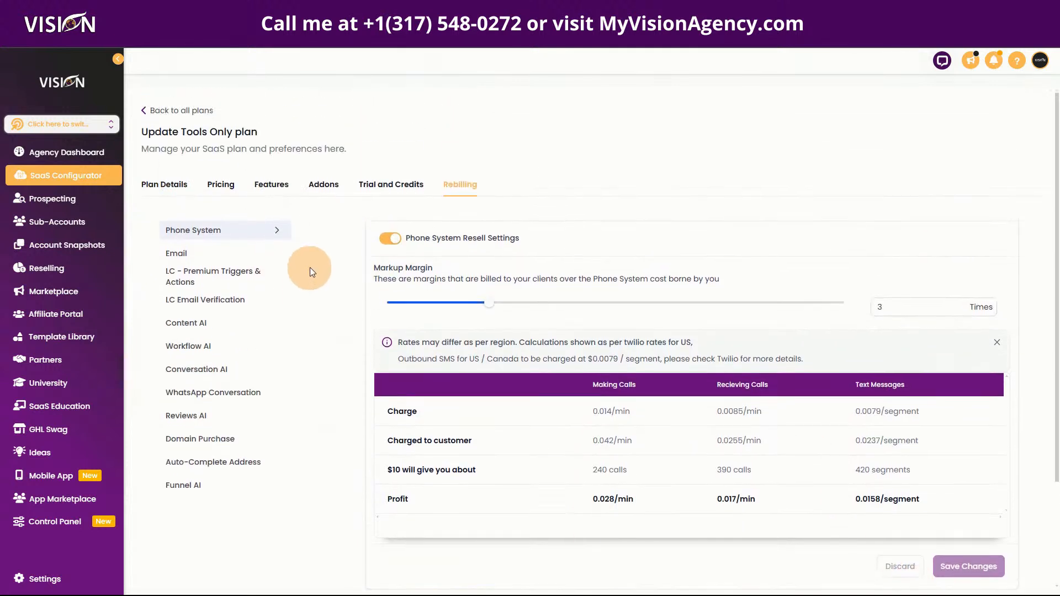
# Leave the Tools Only plan, review the SaaS dashboard's advanced, security and configuration settings, and return to the plan list.
pyautogui.click(159, 111)
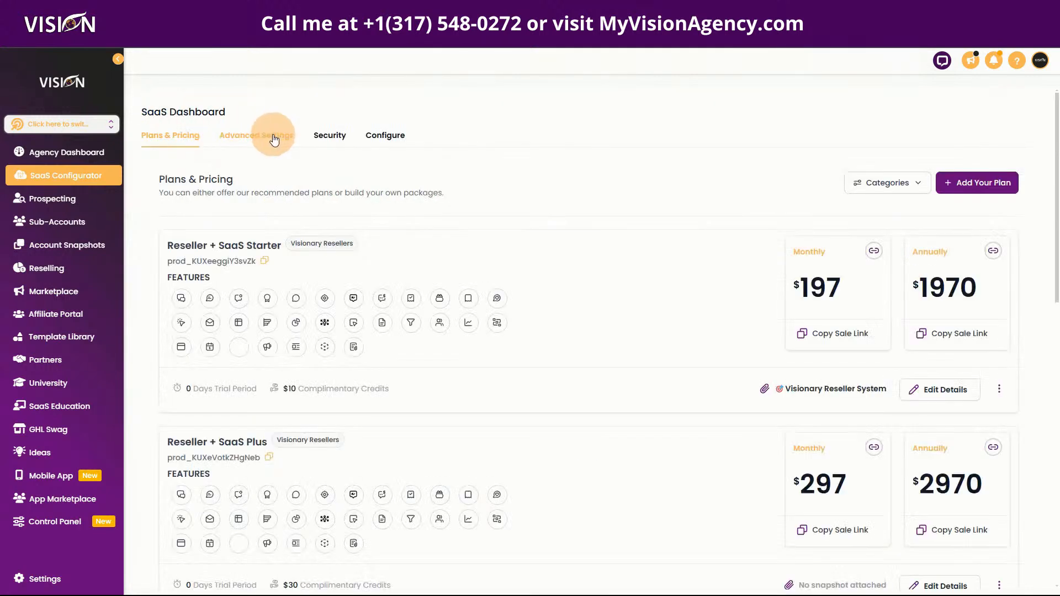
pyautogui.click(274, 138)
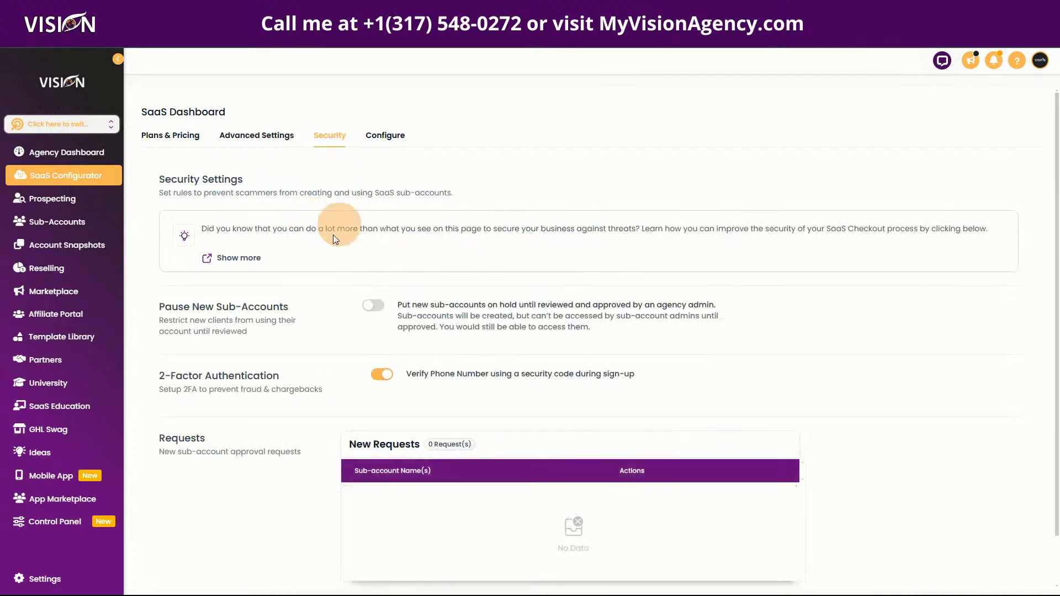
pyautogui.click(381, 139)
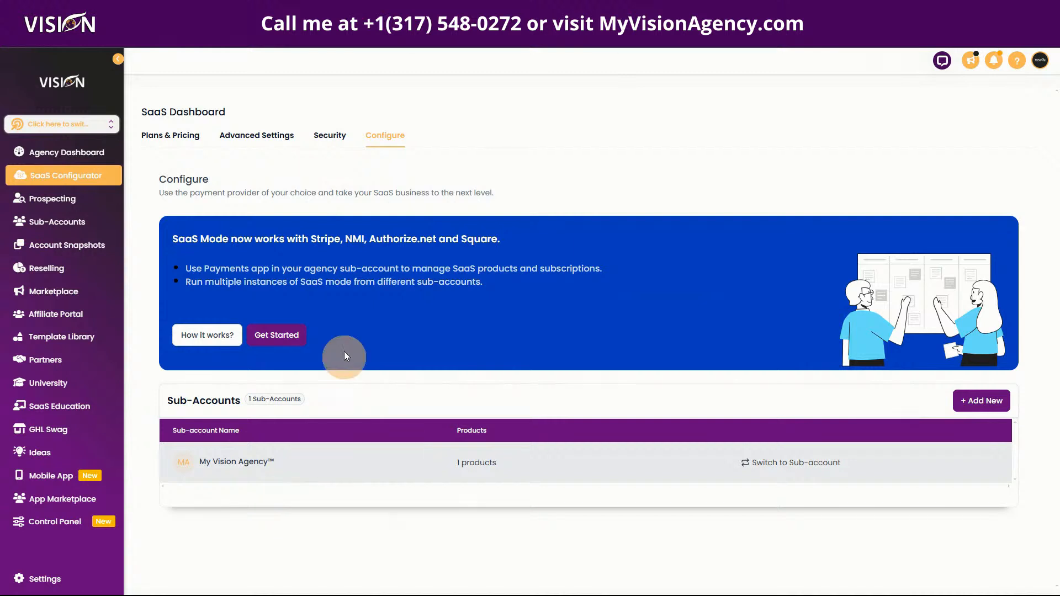
pyautogui.click(187, 139)
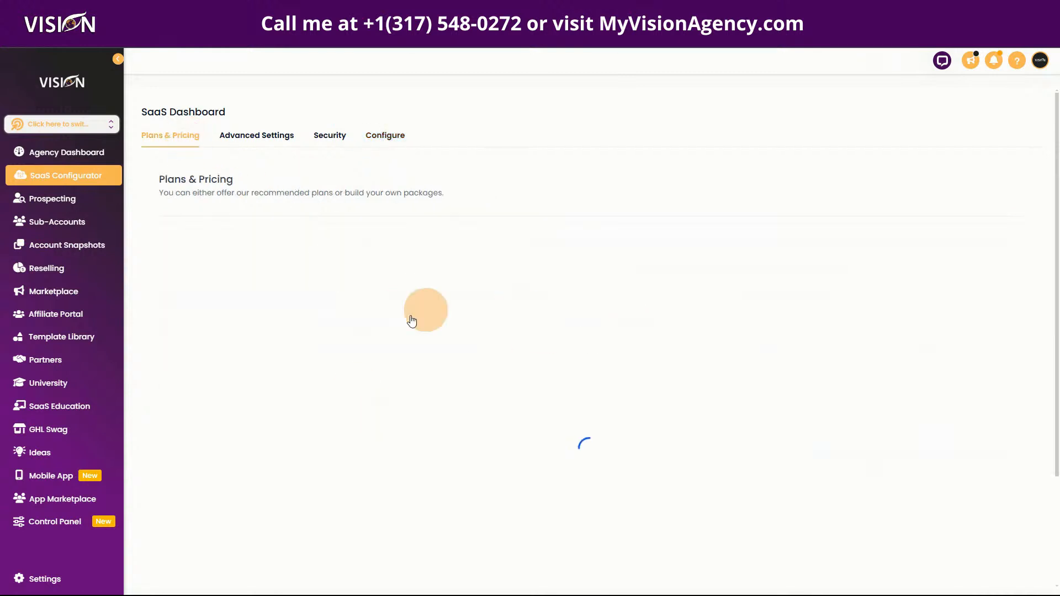
pyautogui.click(938, 401)
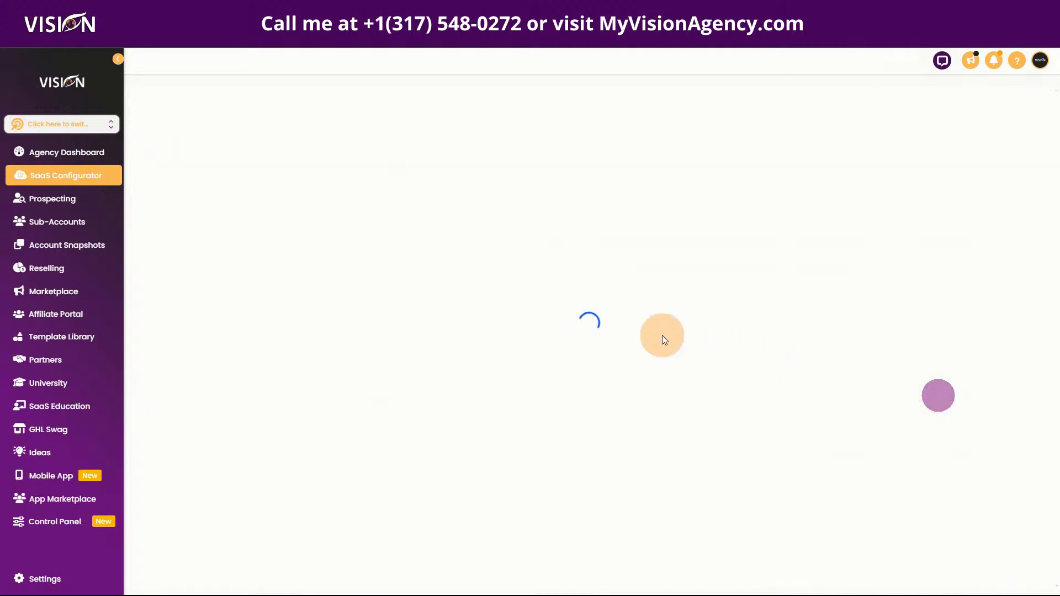
pyautogui.click(219, 184)
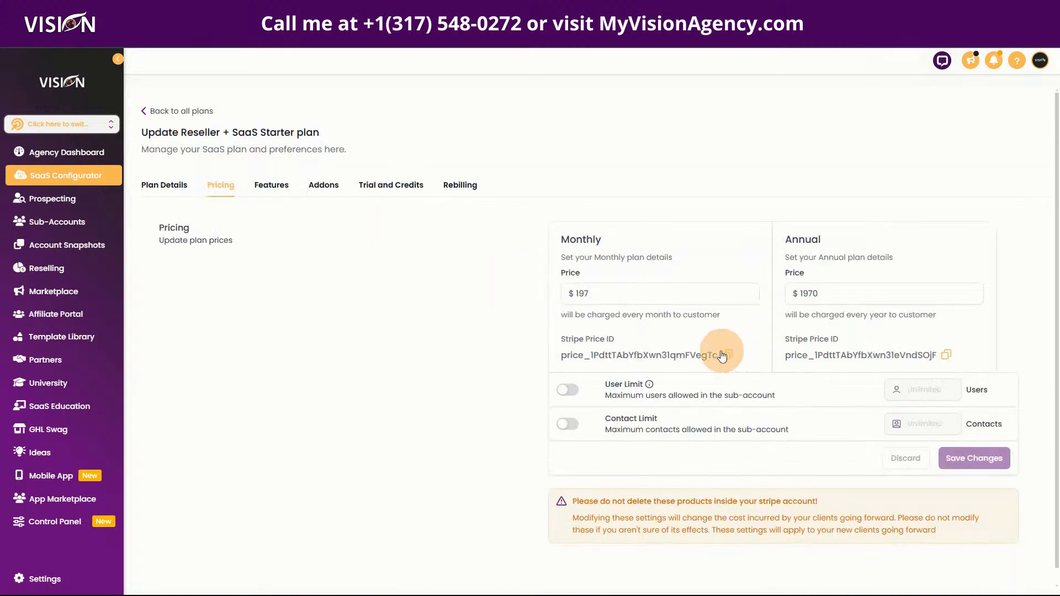
pyautogui.click(193, 112)
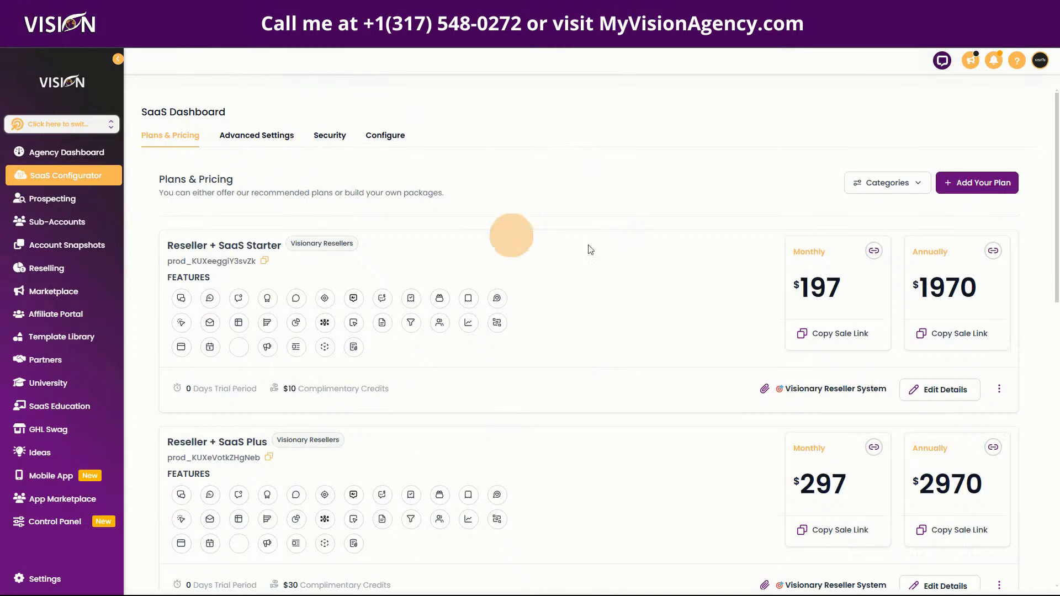
# Copy the monthly Stripe price ID from the Reseller + SaaS Starter plan's pricing.
pyautogui.click(942, 388)
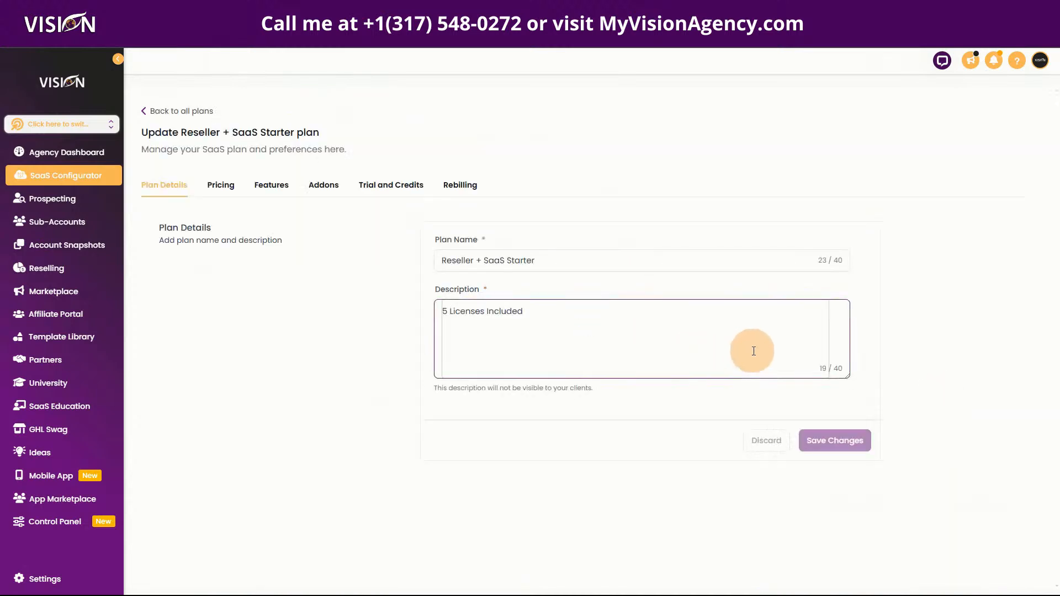
pyautogui.click(221, 184)
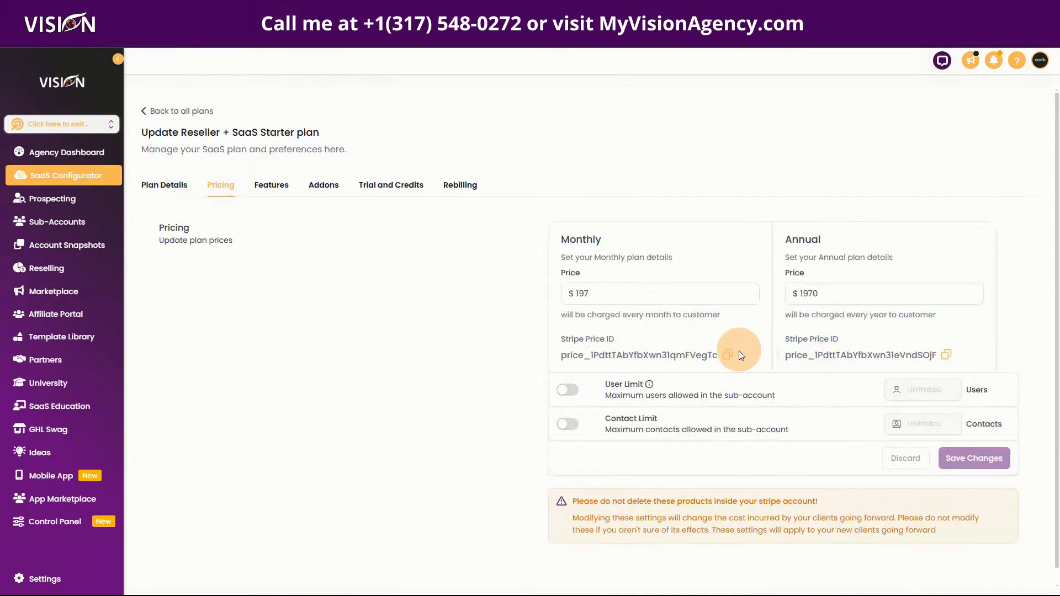
pyautogui.click(729, 357)
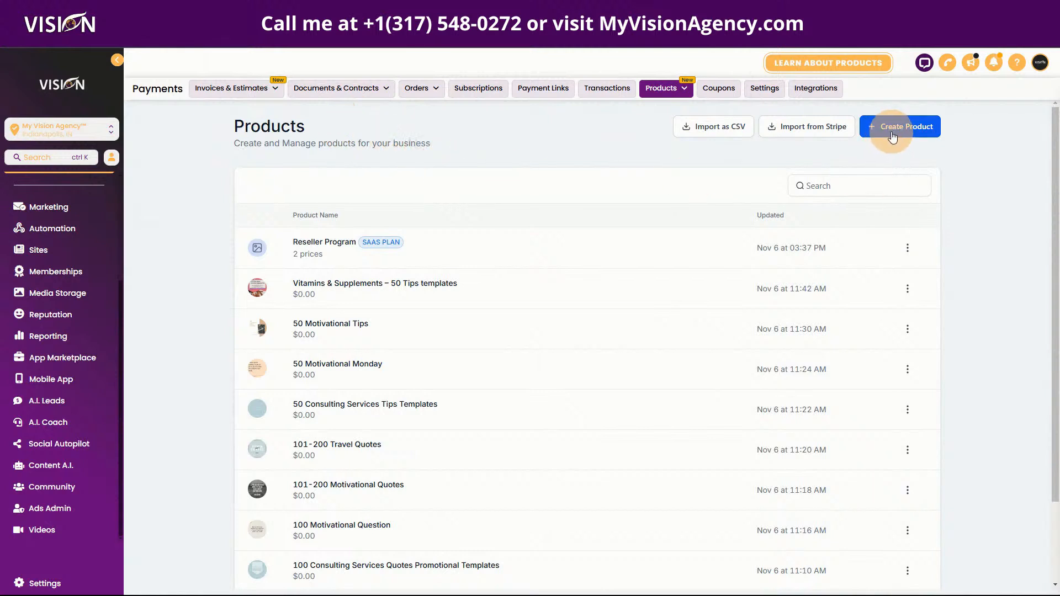
# In the sub-account's Payments products, look up the copied price ID for a Stripe import, and leave without importing.
pyautogui.click(804, 127)
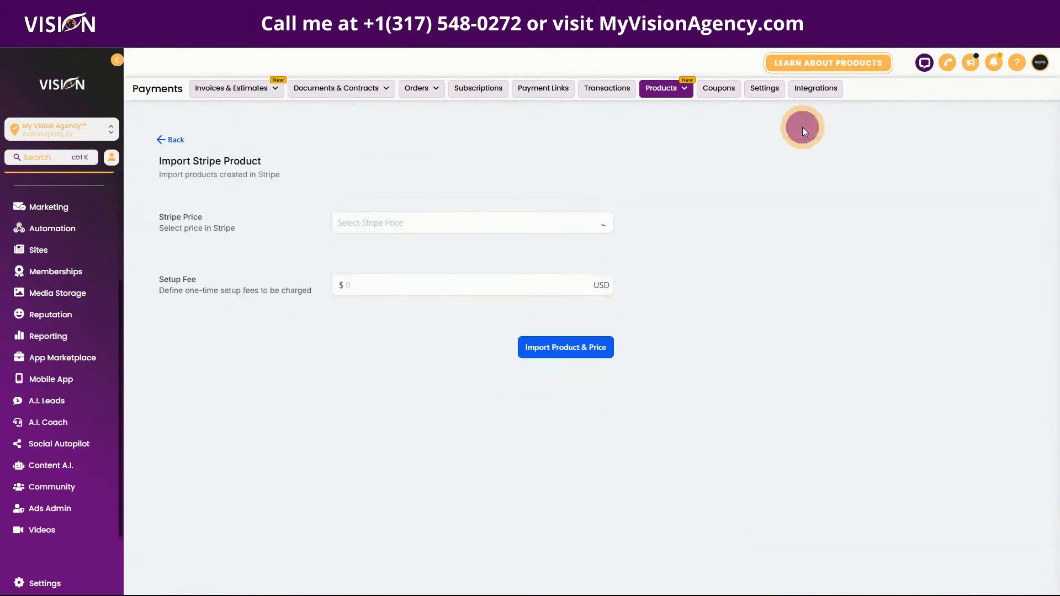
pyautogui.click(386, 221)
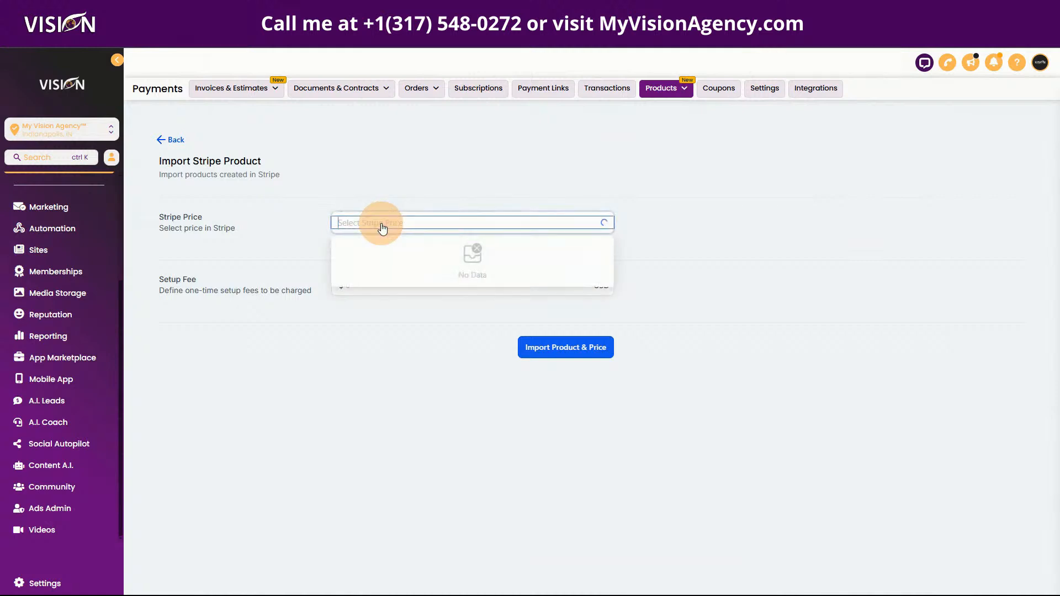
pyautogui.hotkey('ctrl', 'v')
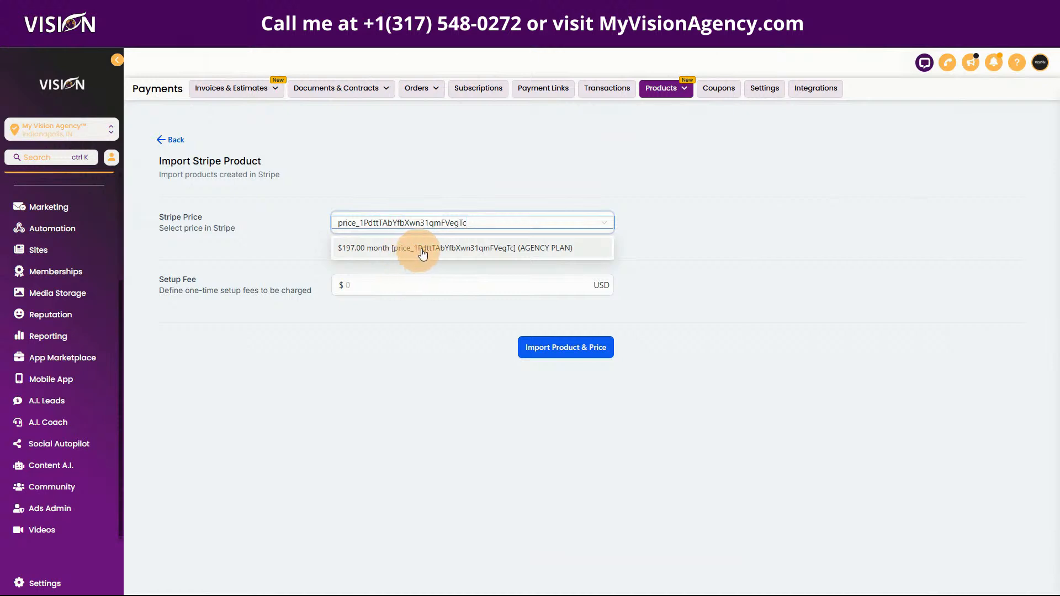
pyautogui.click(180, 132)
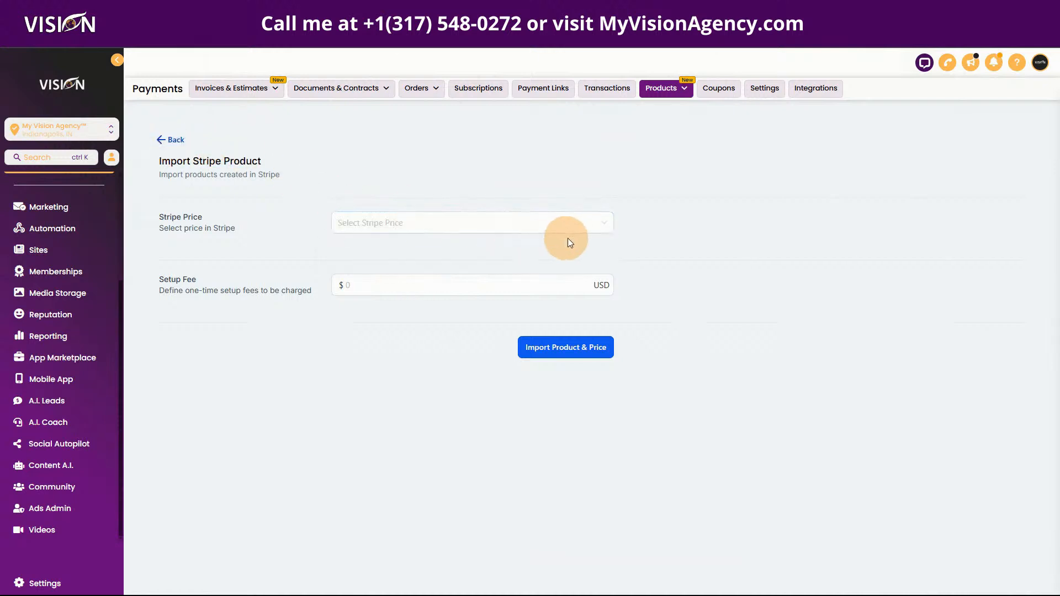
pyautogui.click(174, 138)
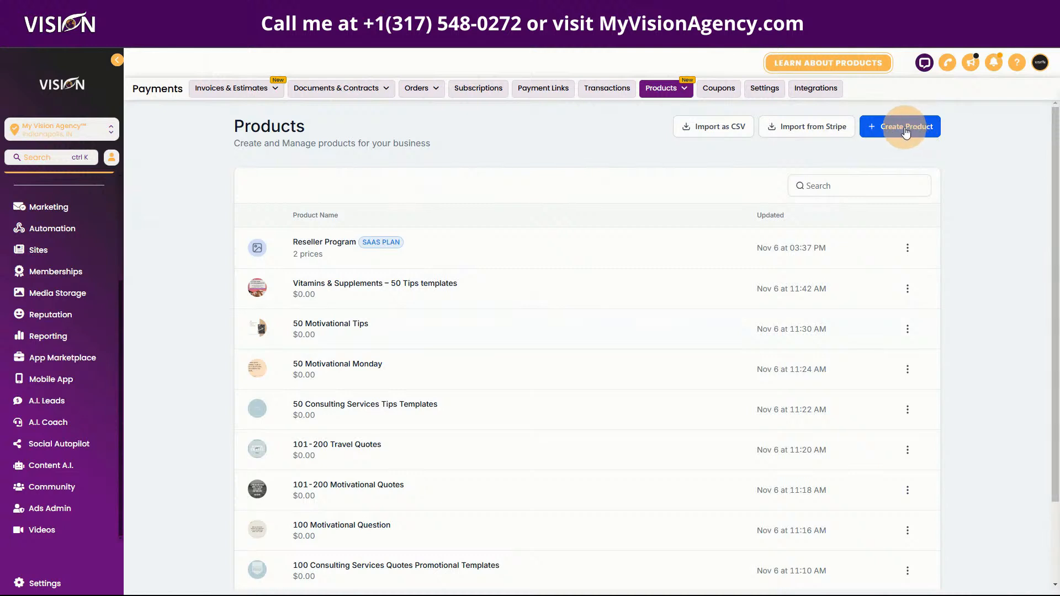
# Open product creation in the sub-account's Payments, and return from the Reseller + SaaS Starter plan to all plans.
pyautogui.click(906, 128)
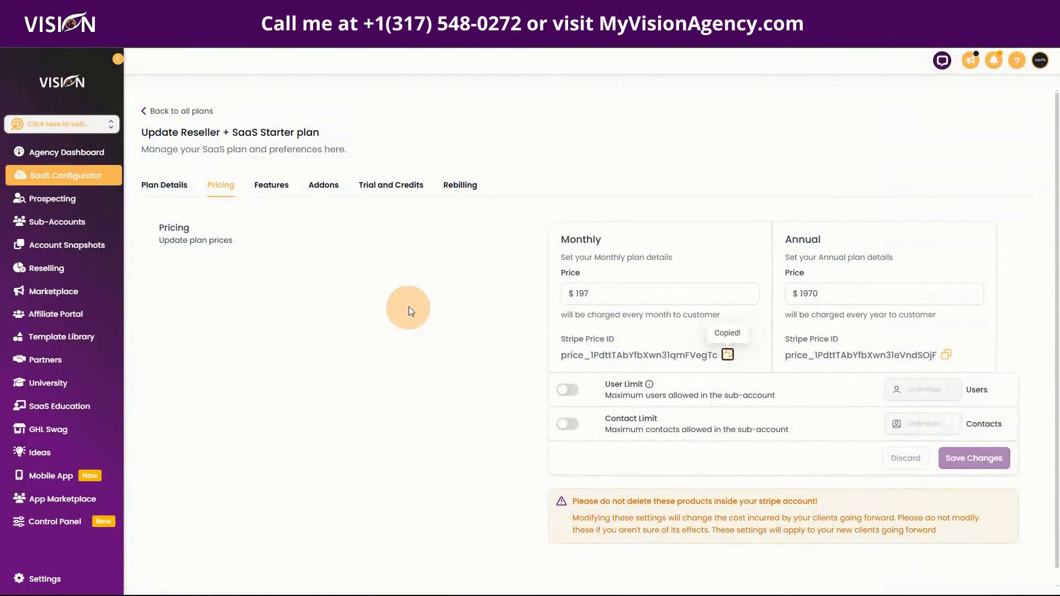
pyautogui.click(171, 113)
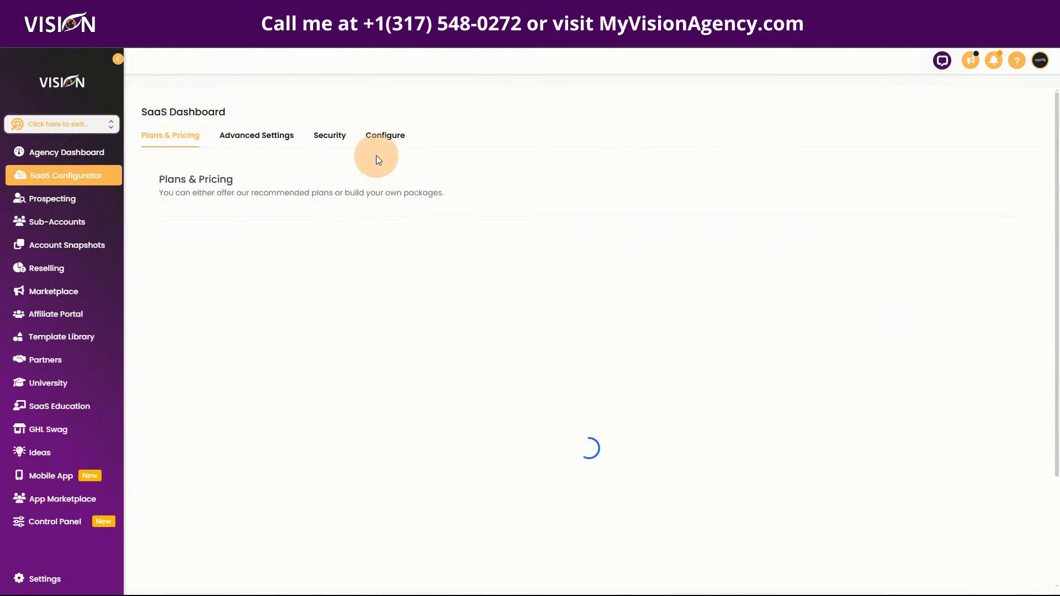
# View the SaaS dashboard's configuration page, and enable the new sub-account product for use as a SaaS product.
pyautogui.click(388, 136)
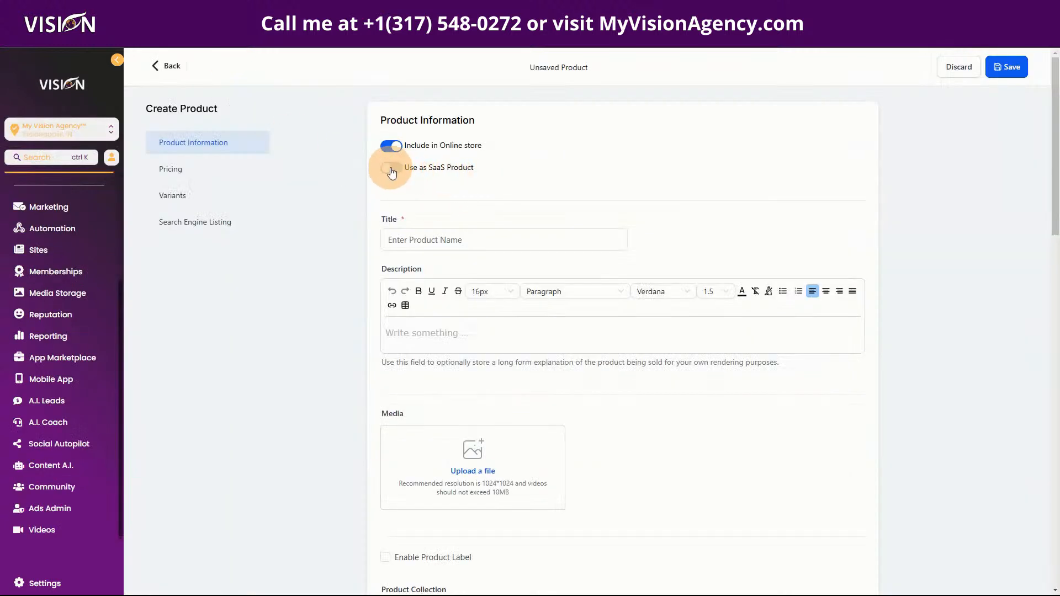
pyautogui.moveTo(490, 165); pyautogui.dragTo(405, 165)
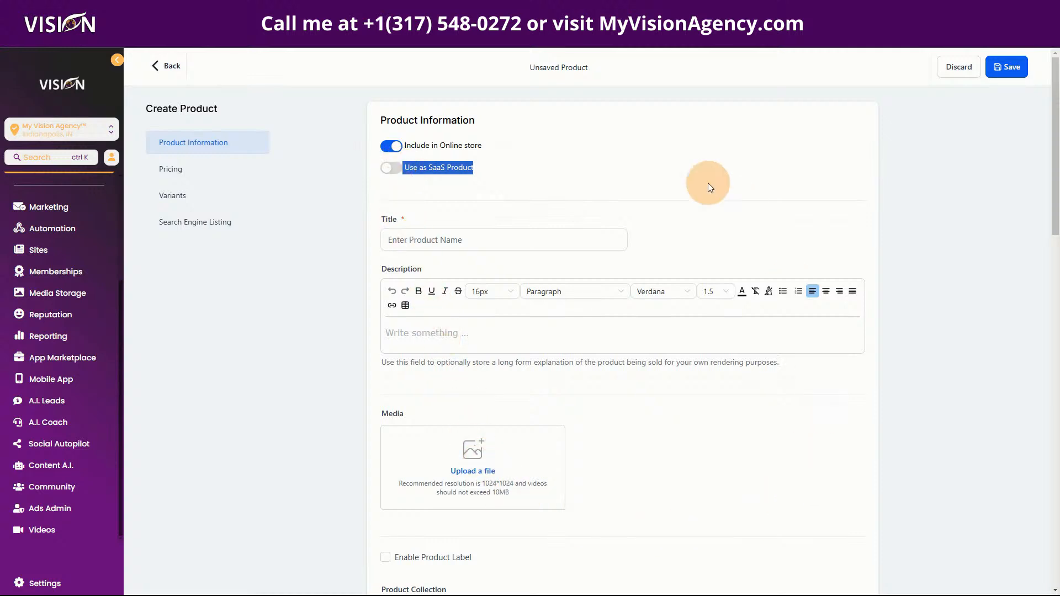
pyautogui.scroll(-12, 645, 407)
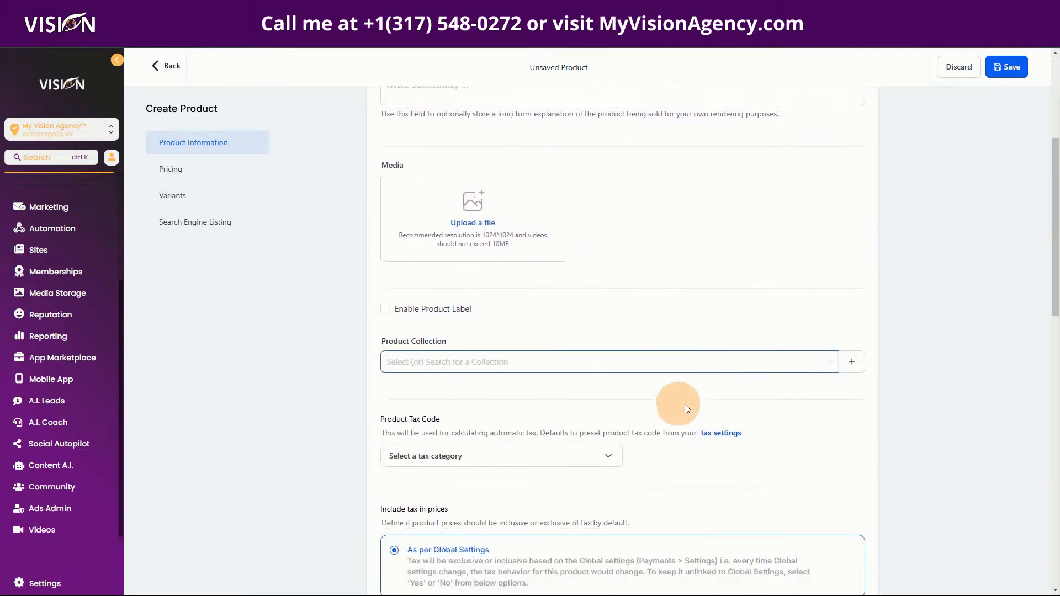
pyautogui.scroll(12, 657, 387)
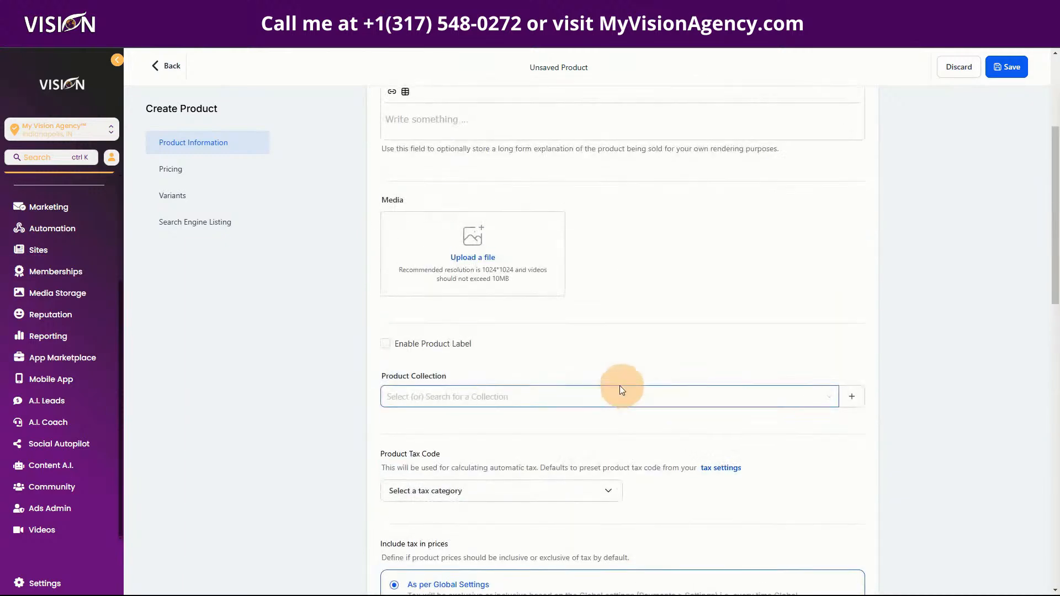
pyautogui.click(391, 168)
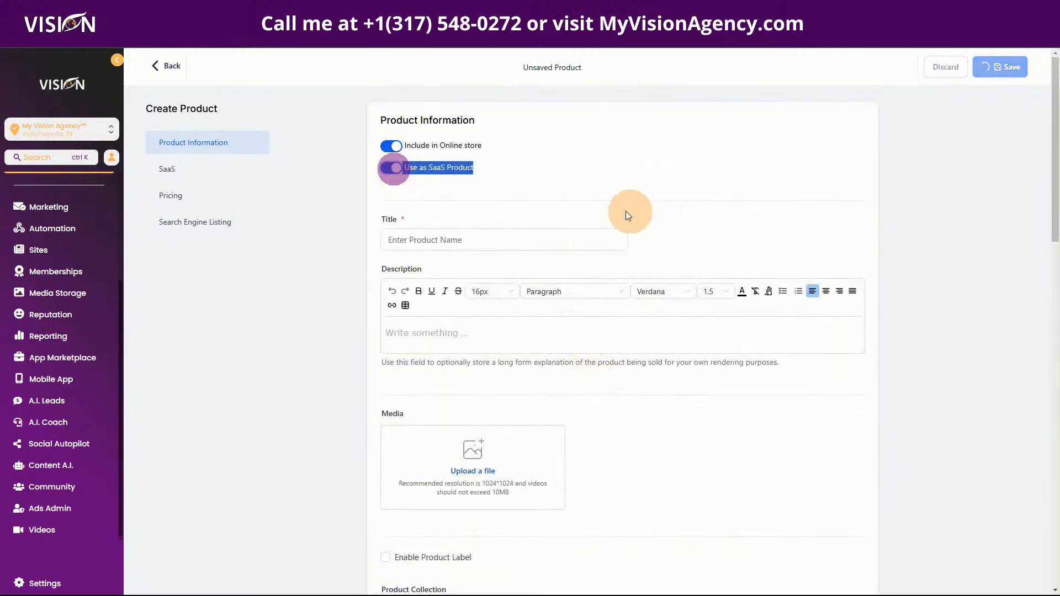
# Title the new product "Test SaaS" and go to its empty description.
pyautogui.click(417, 237)
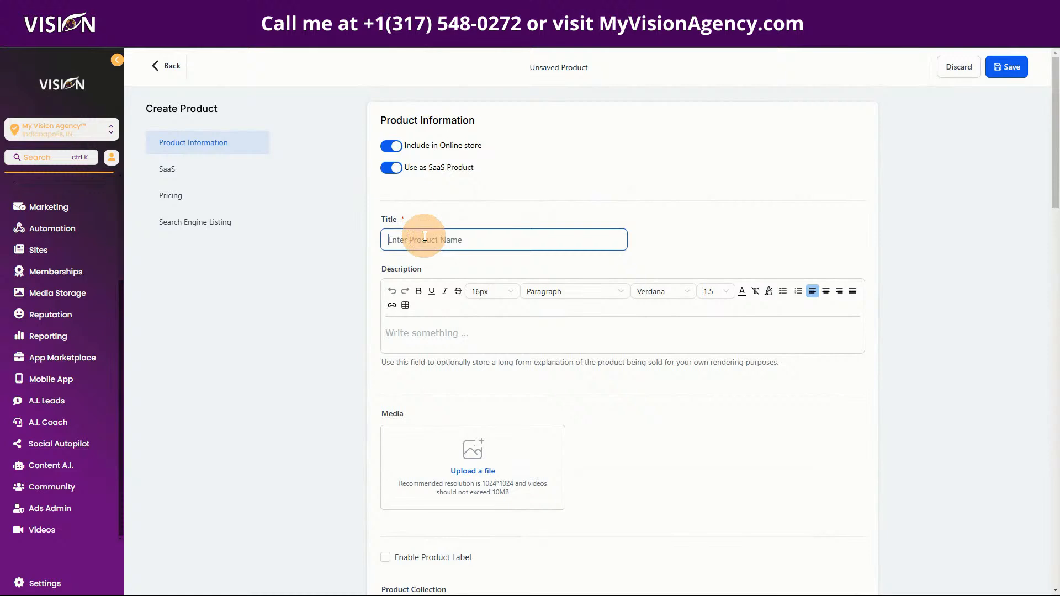
pyautogui.write('Test SaaS')
pyautogui.click(450, 338)
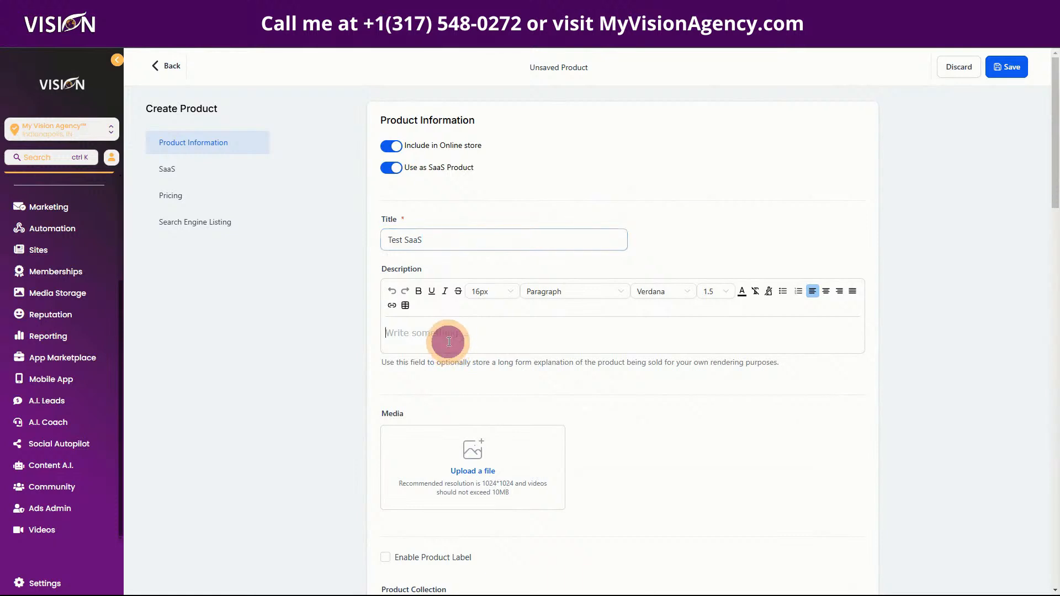
# Examine the product label, collection and tax category options of the Test SaaS product without setting any of them.
pyautogui.scroll(-3, 443, 340)
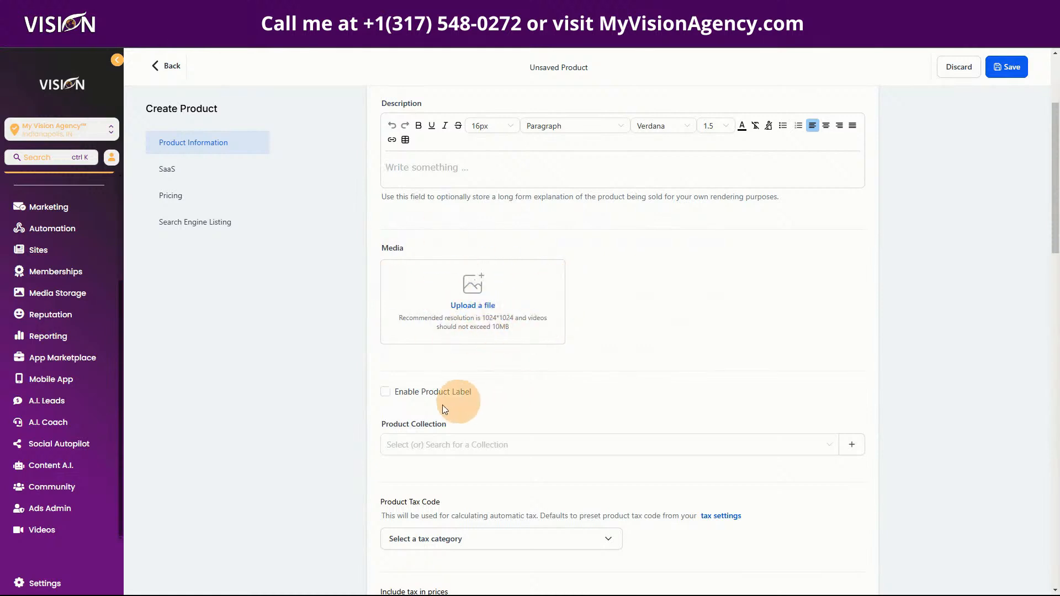
pyautogui.click(386, 393)
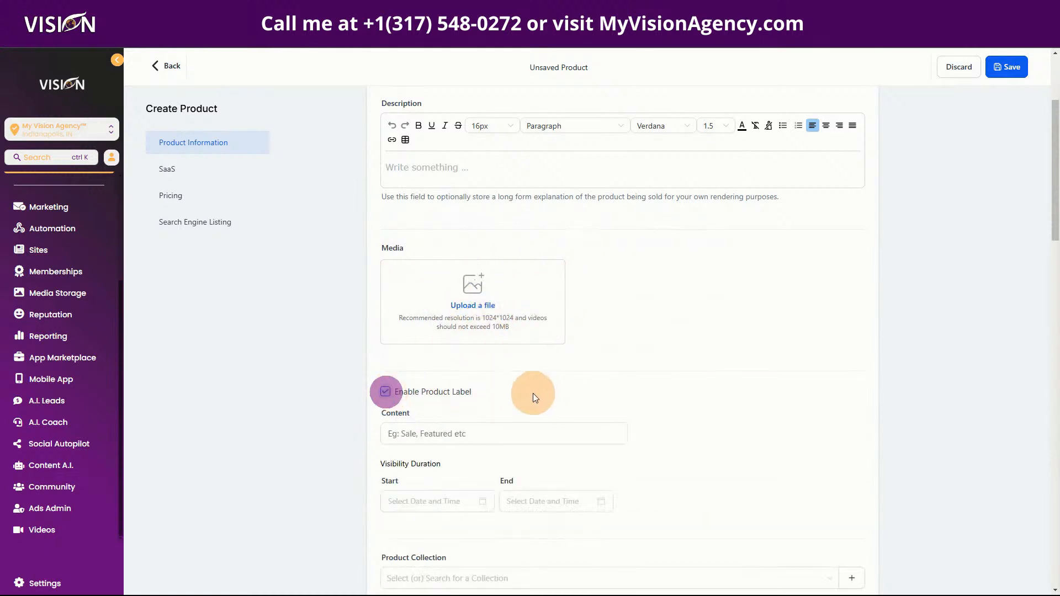
pyautogui.scroll(-2, 533, 394)
pyautogui.click(385, 281)
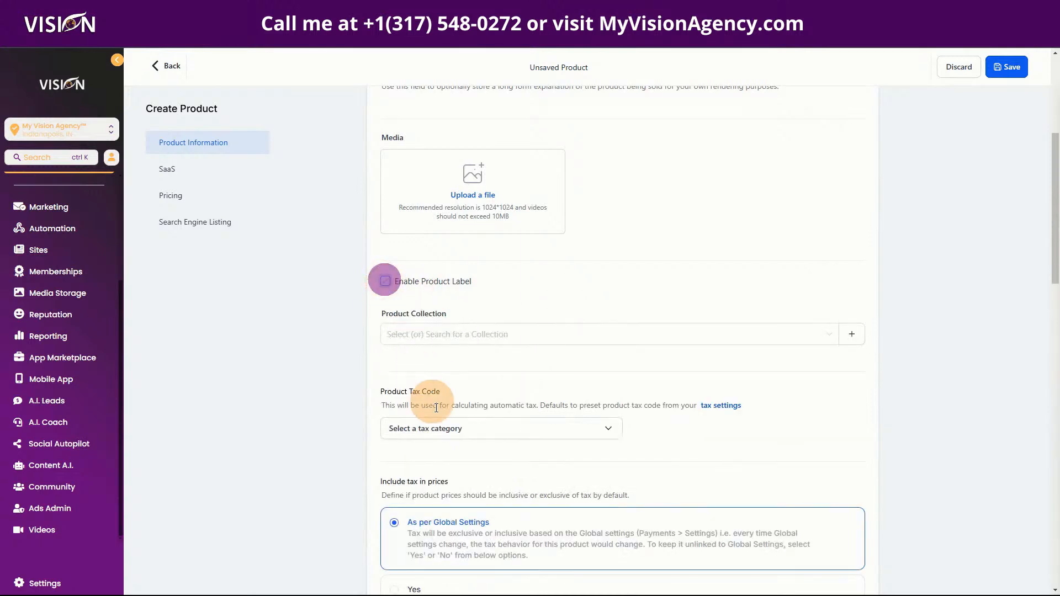
pyautogui.click(390, 333)
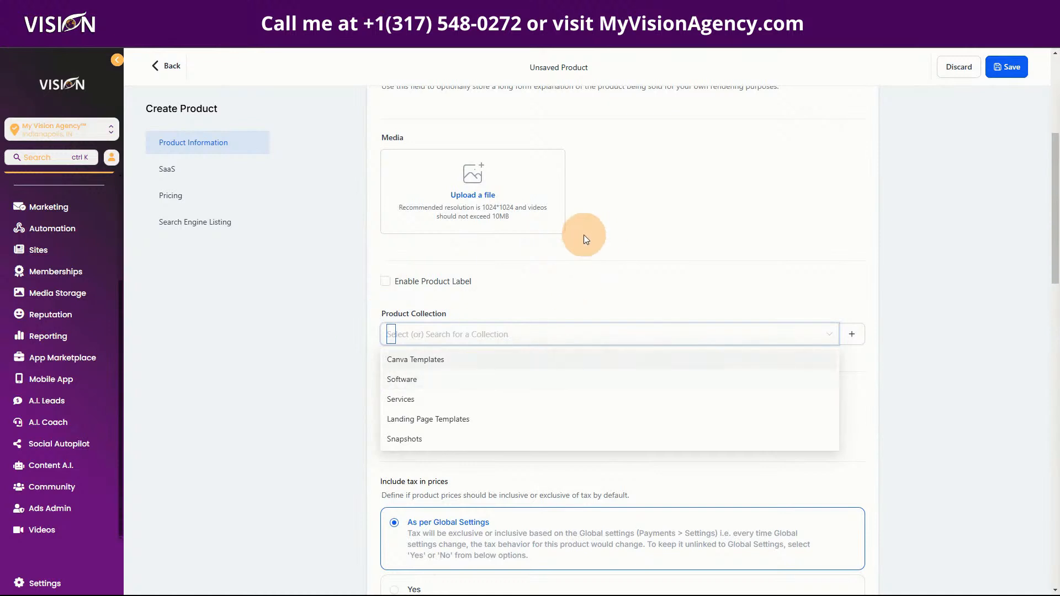
pyautogui.click(559, 284)
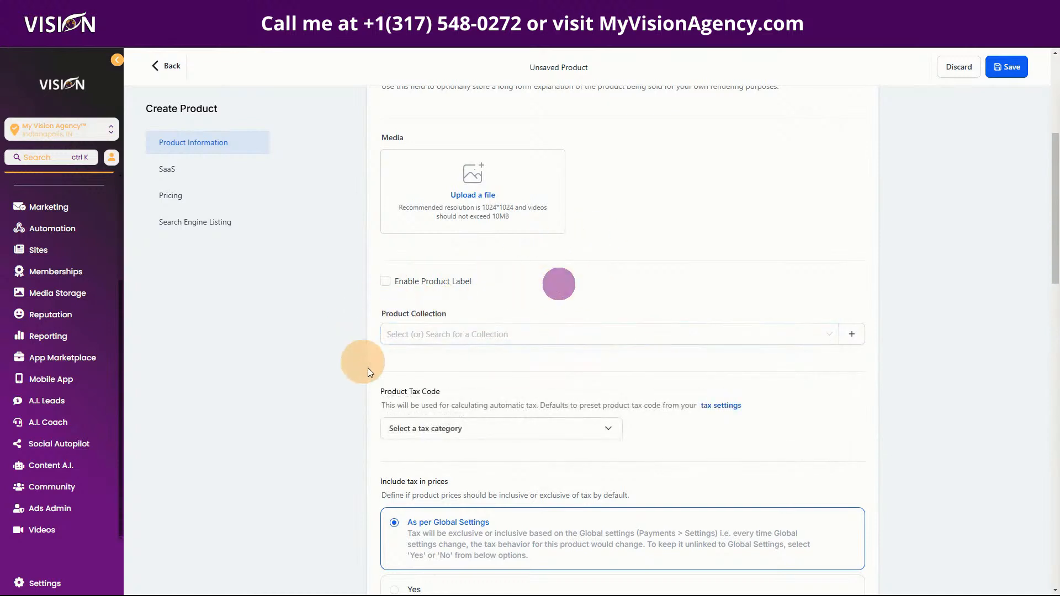
pyautogui.click(480, 429)
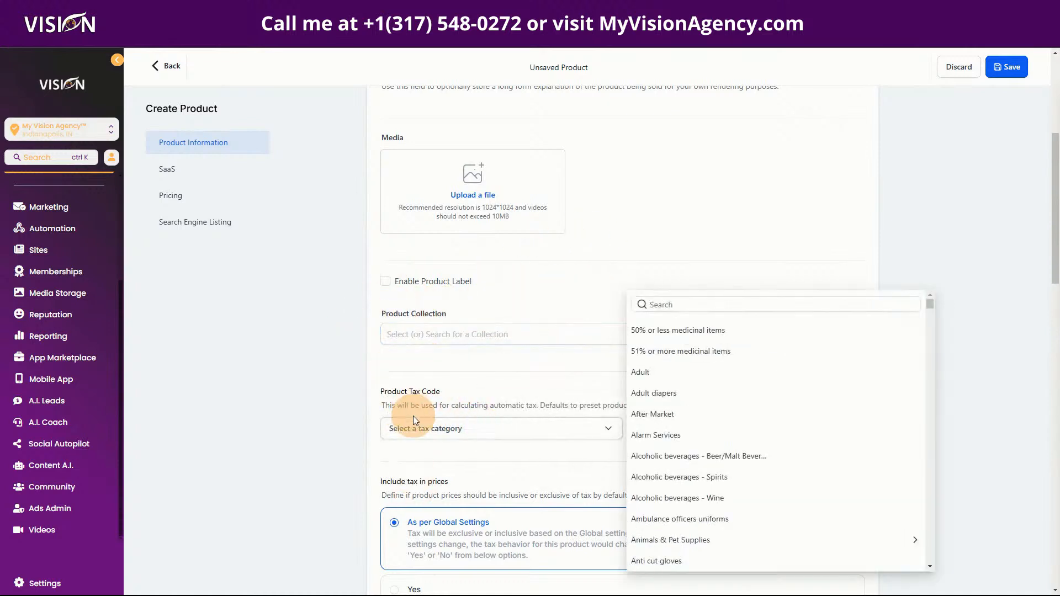
pyautogui.click(511, 347)
# Compare with the plan categories in the SaaS dashboard, and assign the Test SaaS product to the Reseller Bonus (USD) category.
pyautogui.scroll(-4, 873, 378)
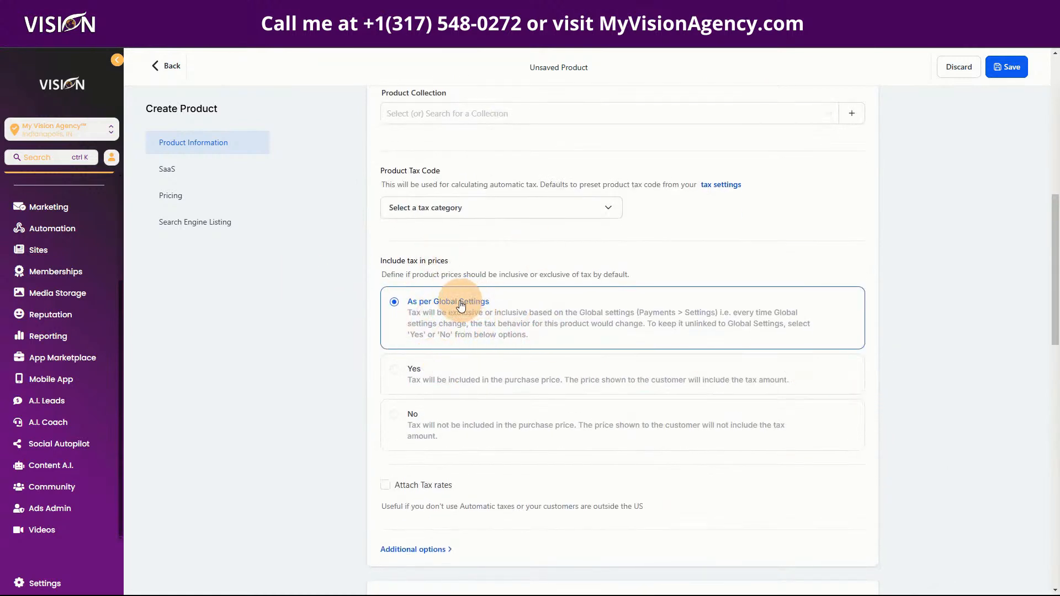
pyautogui.scroll(-4, 735, 397)
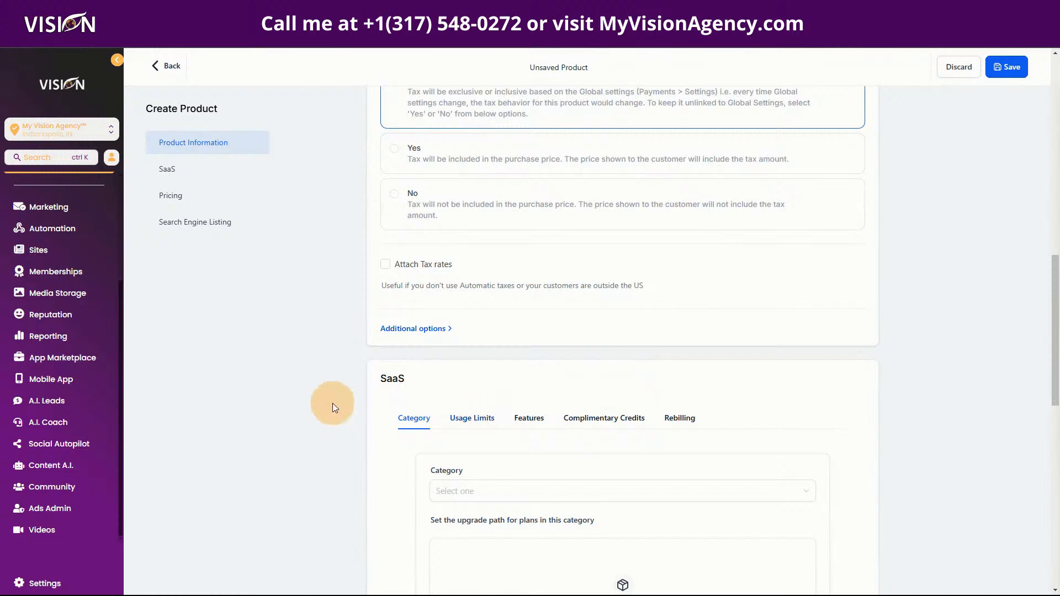
pyautogui.scroll(-3, 331, 387)
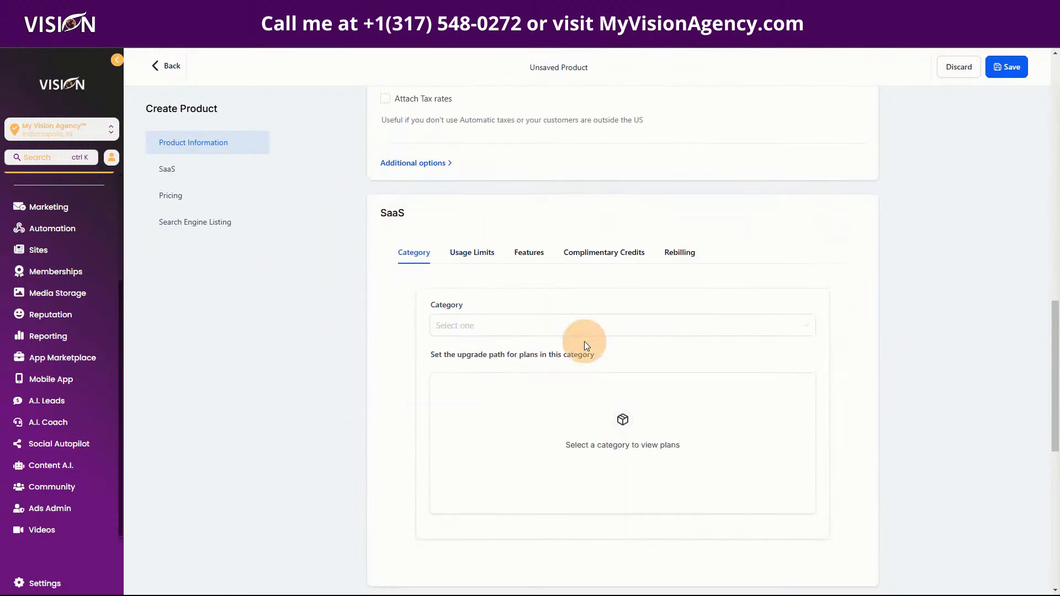
pyautogui.scroll(-2, 298, 328)
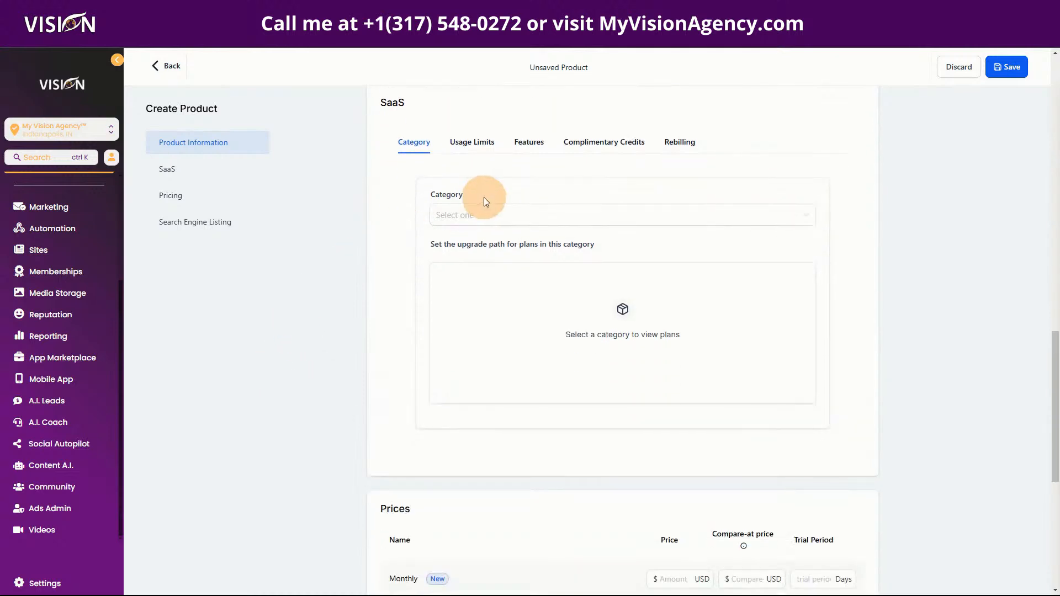
pyautogui.click(462, 219)
pyautogui.click(450, 217)
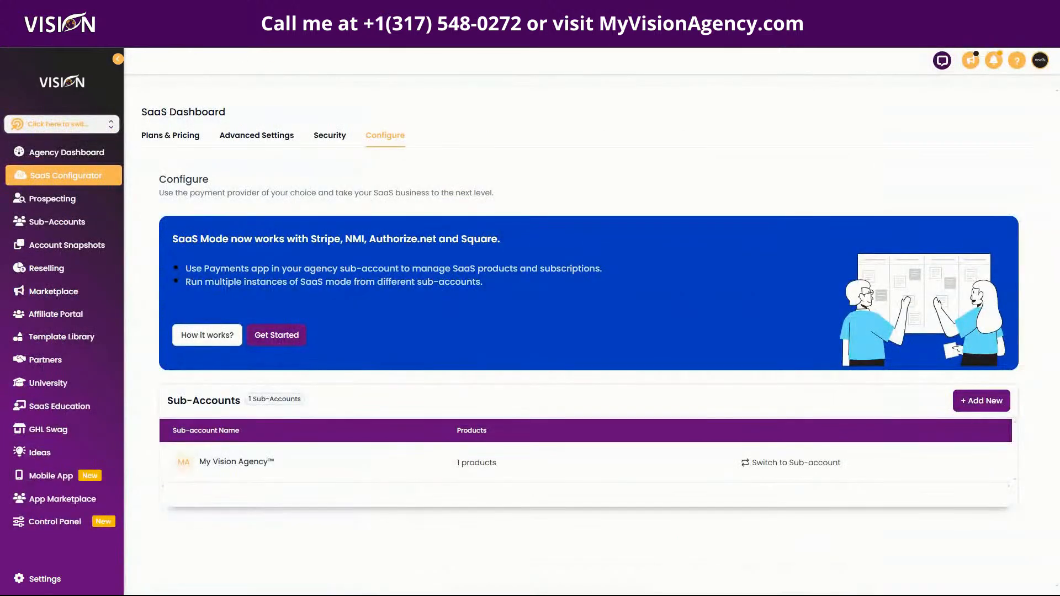
pyautogui.click(178, 136)
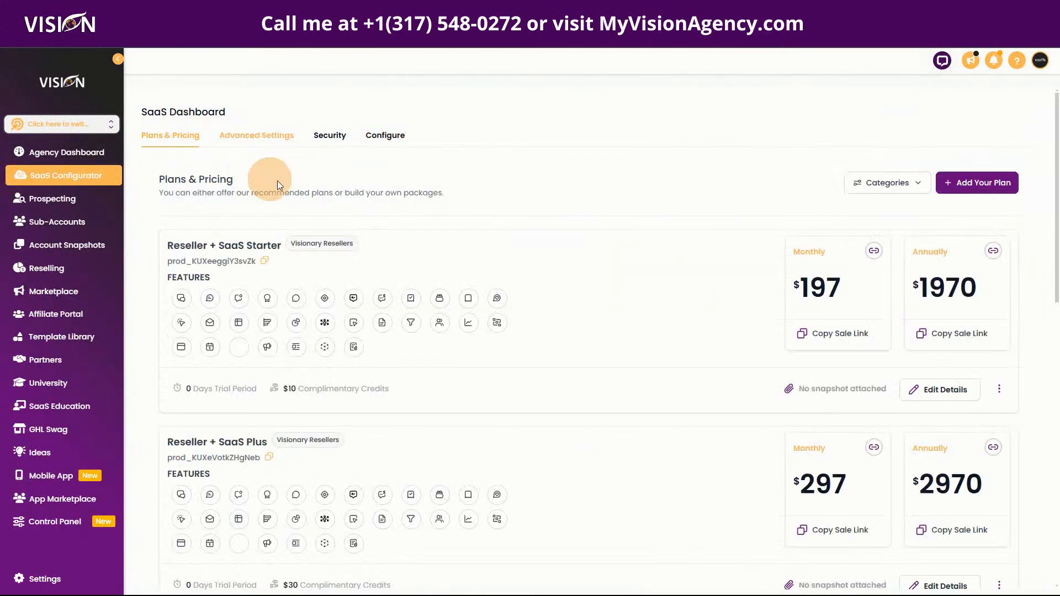
pyautogui.click(890, 184)
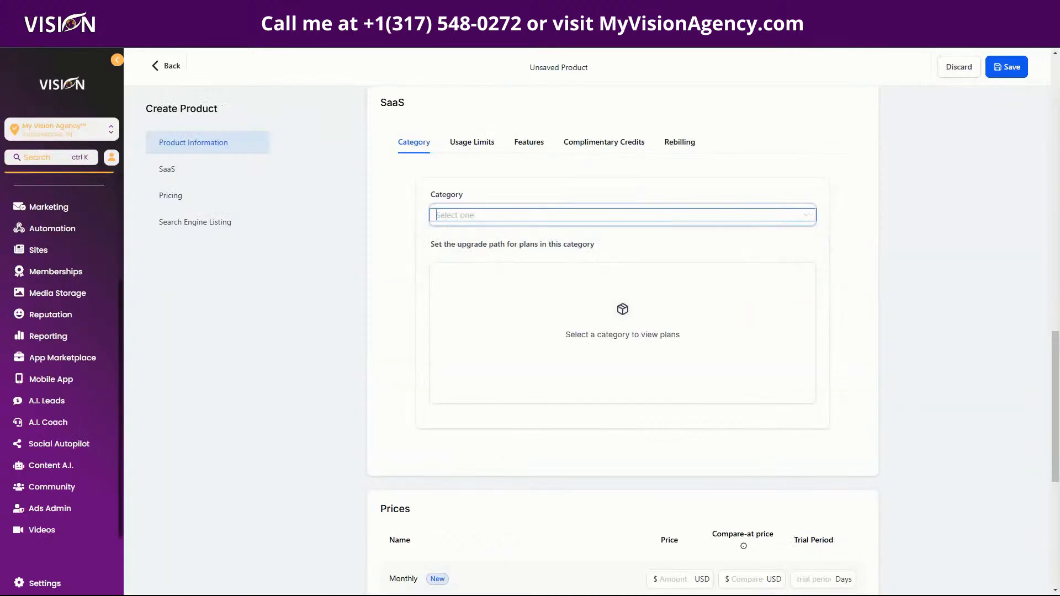
pyautogui.click(461, 215)
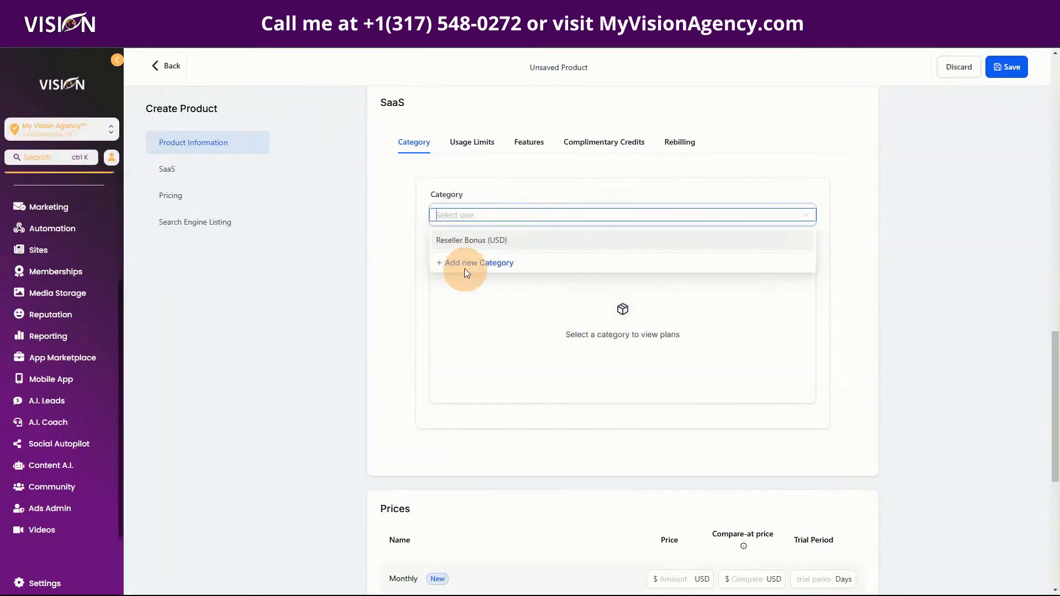
pyautogui.click(478, 242)
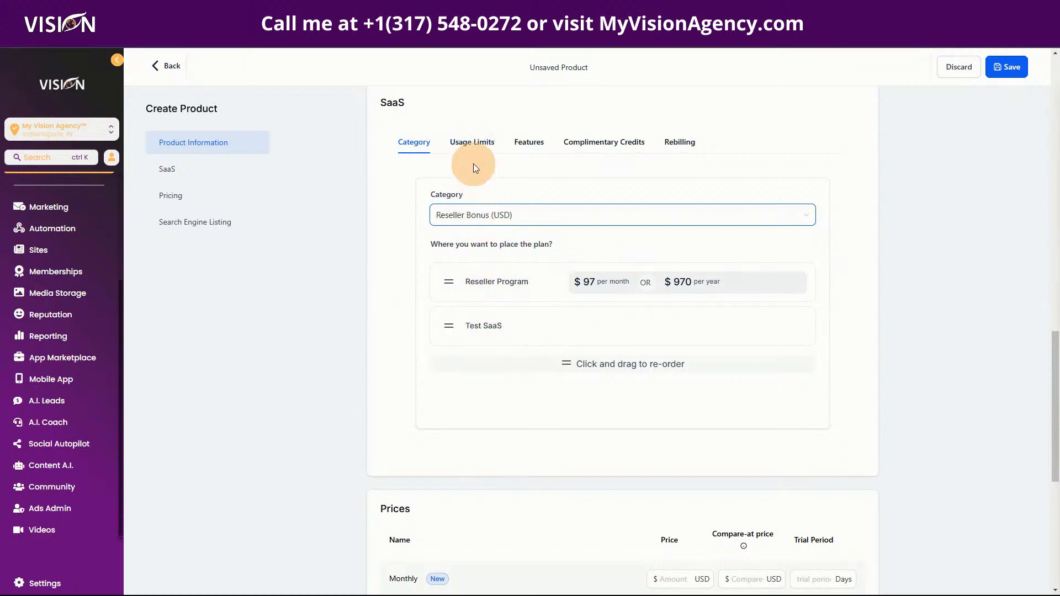
# Compare the Test SaaS product's usage limits with the pricing settings of the existing Tools Only plan.
pyautogui.click(478, 144)
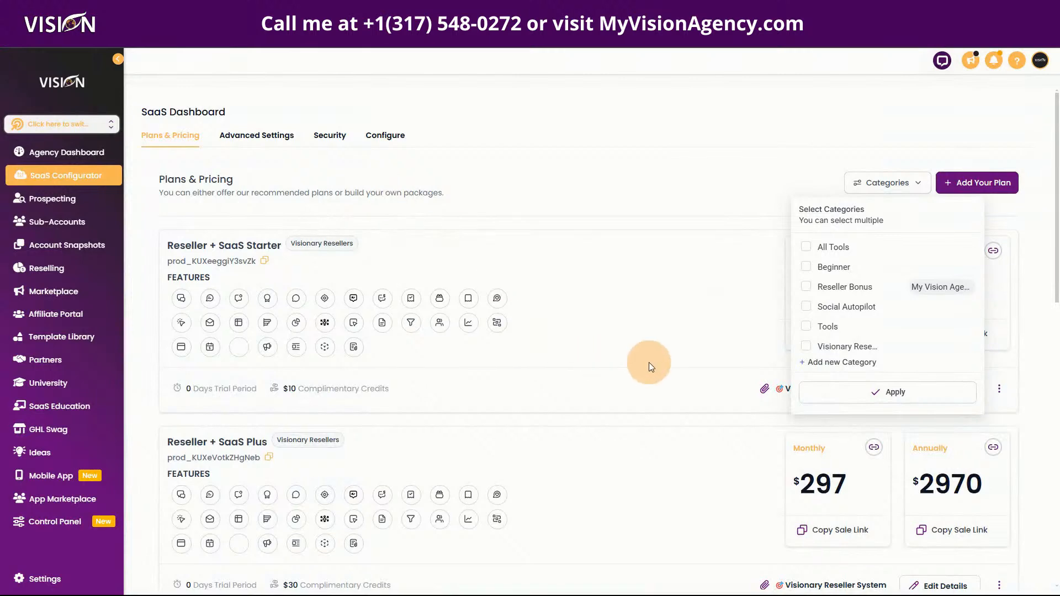
pyautogui.click(694, 341)
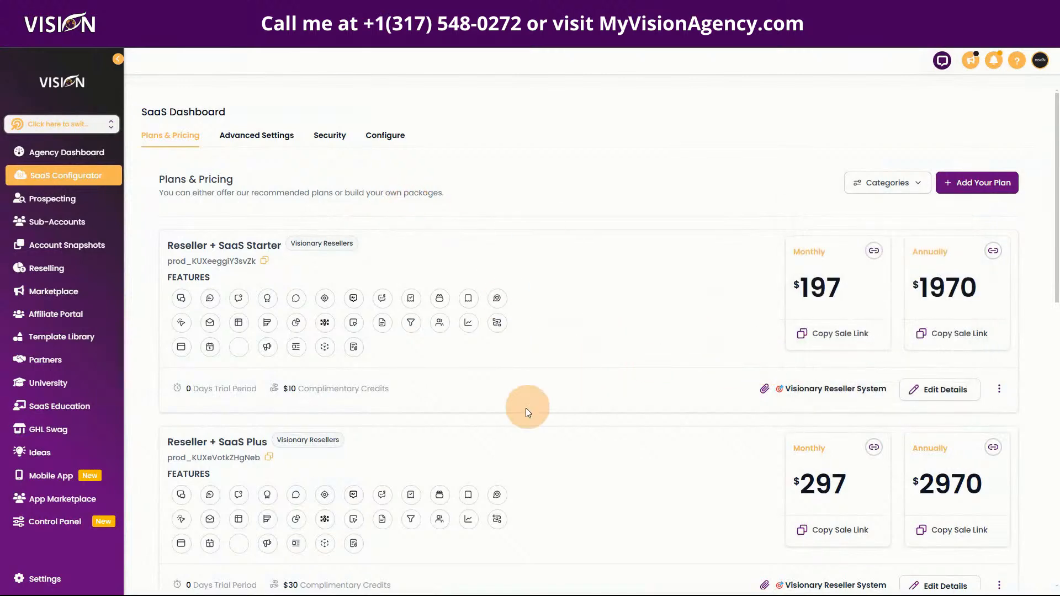
pyautogui.scroll(-12, 526, 409)
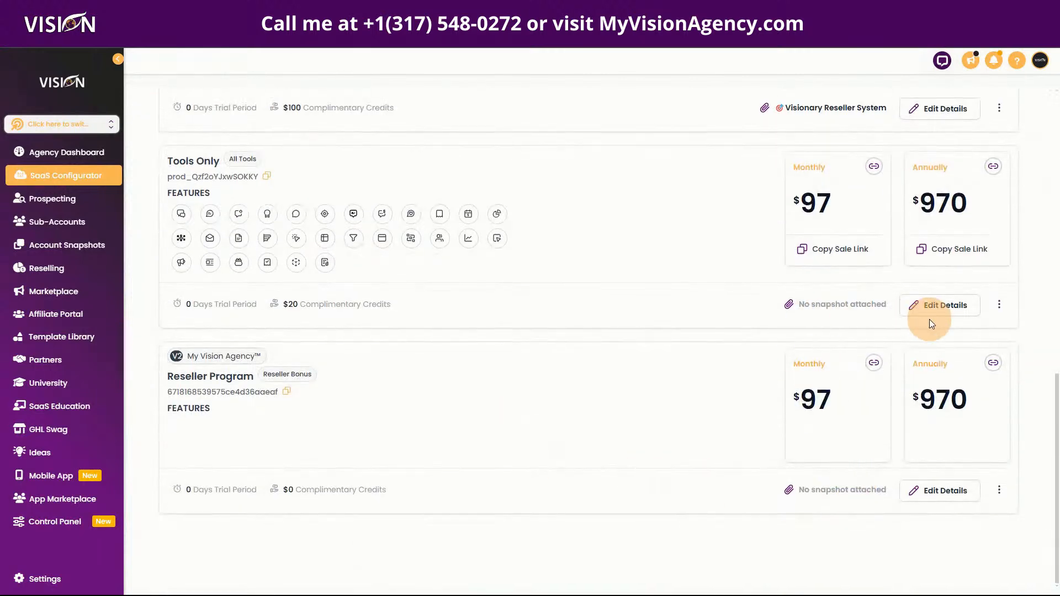
pyautogui.click(931, 309)
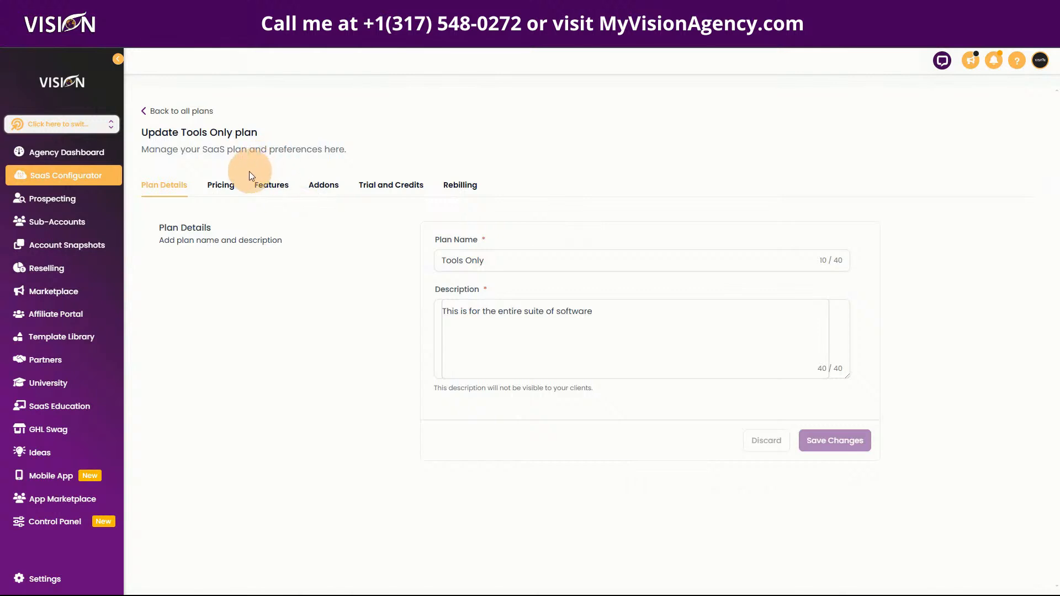
pyautogui.click(224, 184)
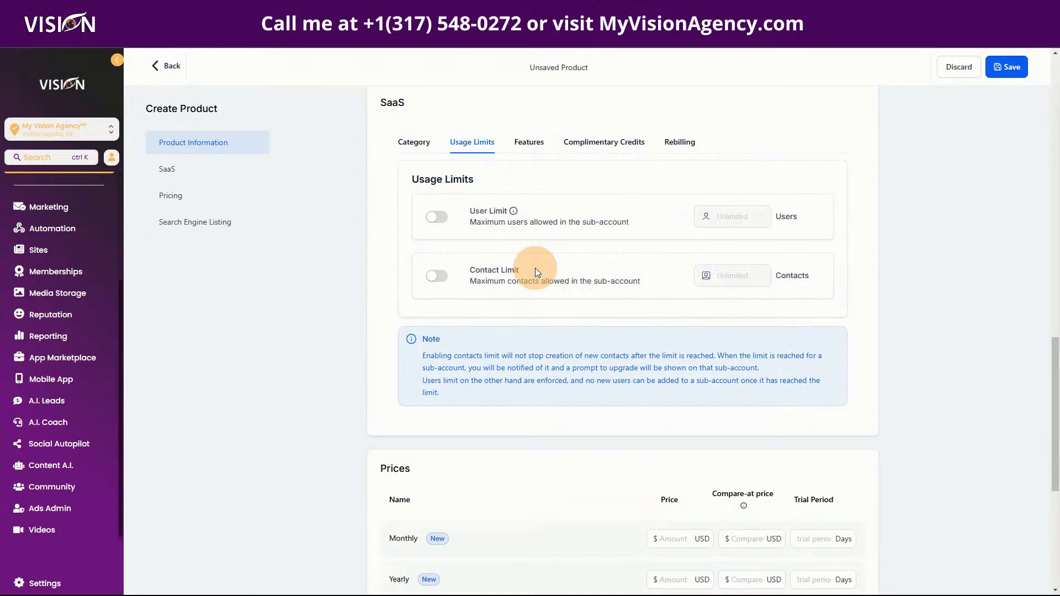
# Enable 2 Way Text & Email Conversation, GMB Messaging, Web Chat, Reputation Management, Facebook Messenger and GMB Call Tracking for the Test SaaS product.
pyautogui.click(530, 144)
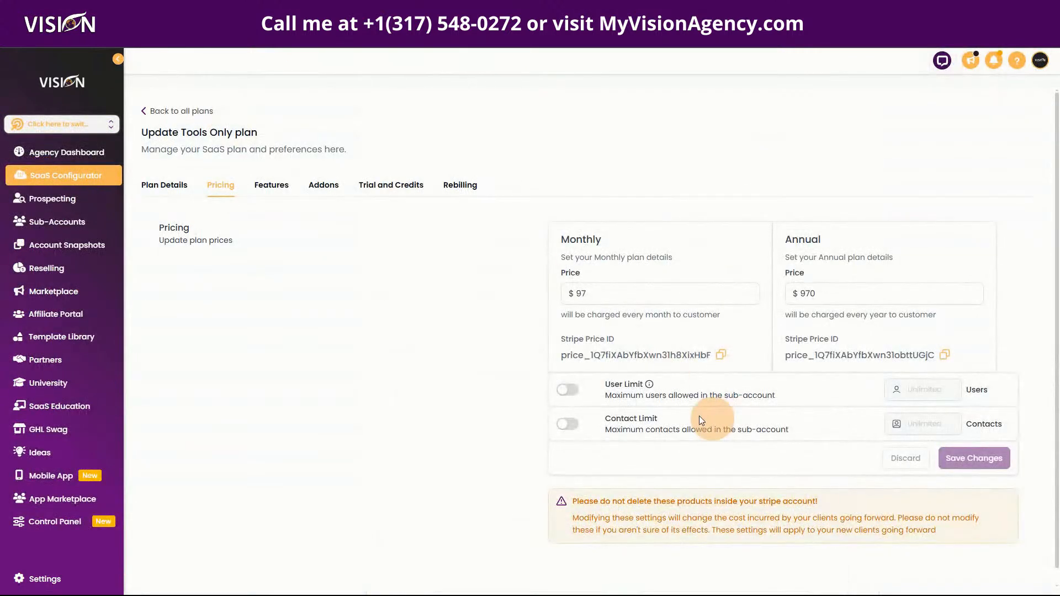
pyautogui.click(271, 185)
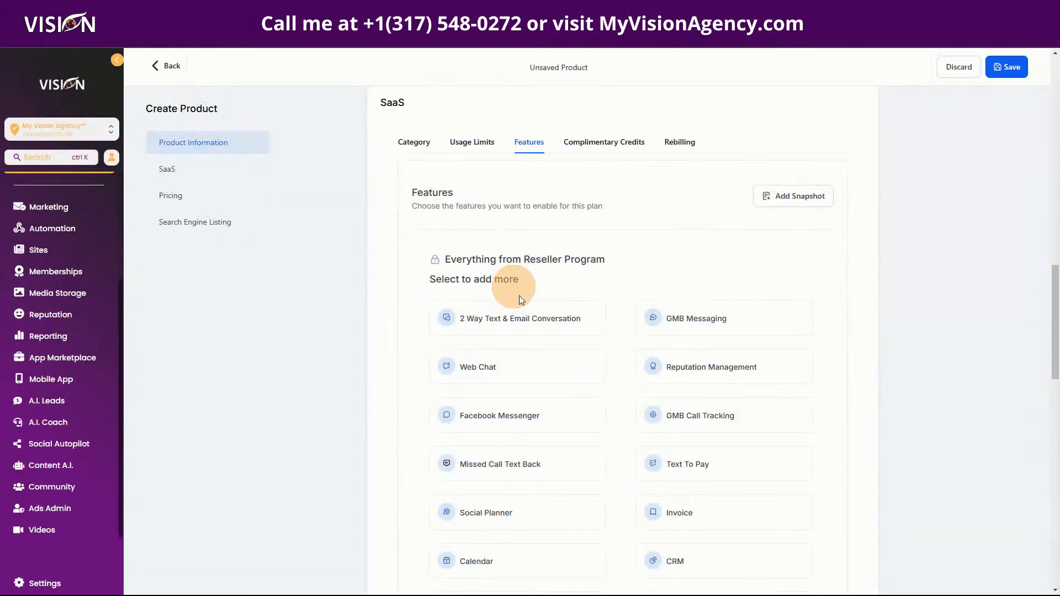
pyautogui.click(511, 322)
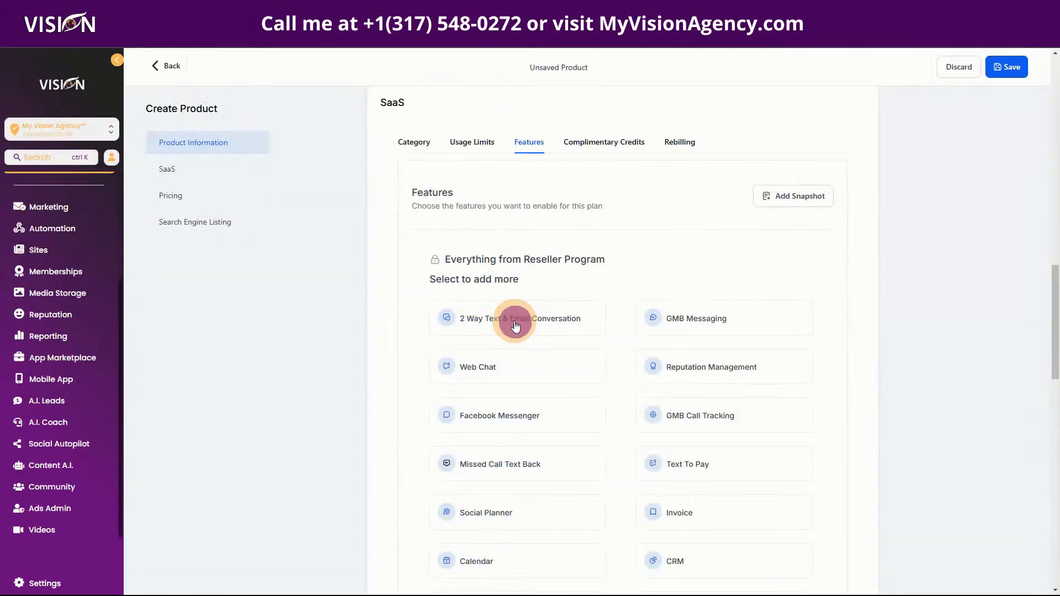
pyautogui.click(717, 325)
pyautogui.click(541, 362)
pyautogui.click(717, 367)
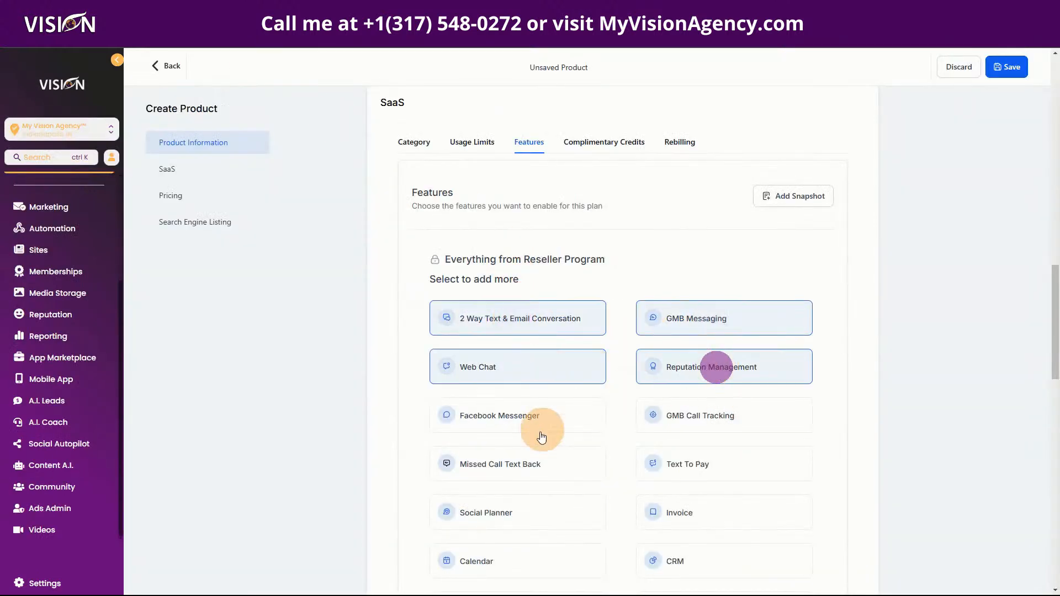
pyautogui.click(517, 417)
pyautogui.click(717, 421)
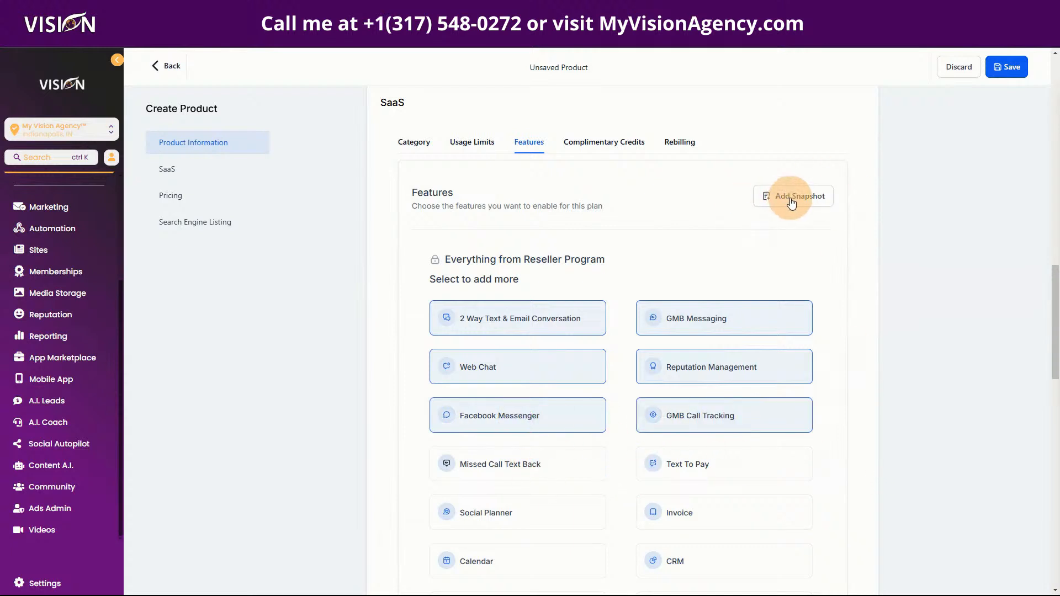
pyautogui.scroll(-14, 831, 363)
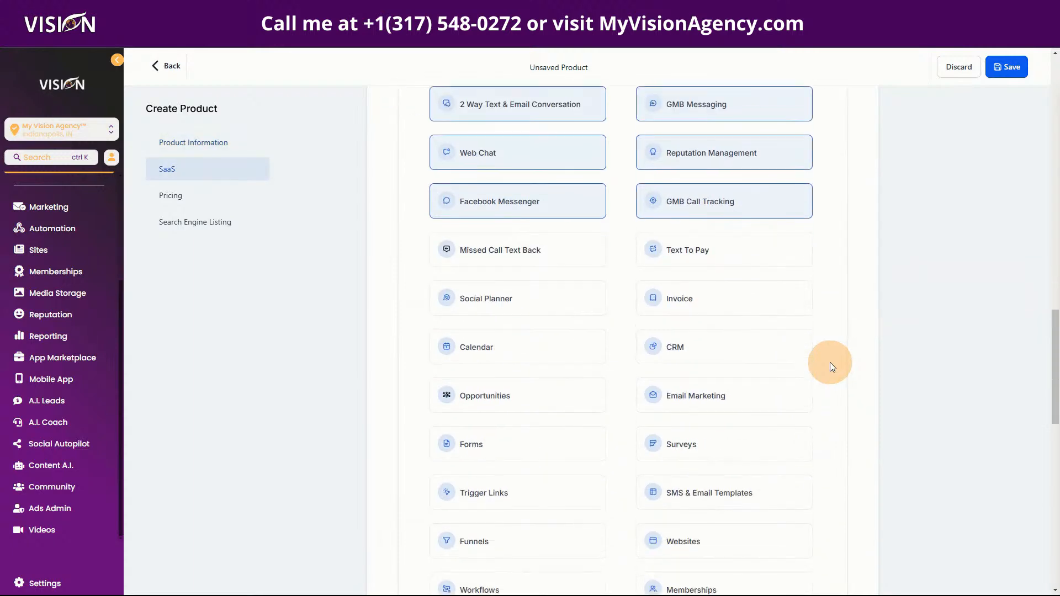
pyautogui.scroll(15, 811, 304)
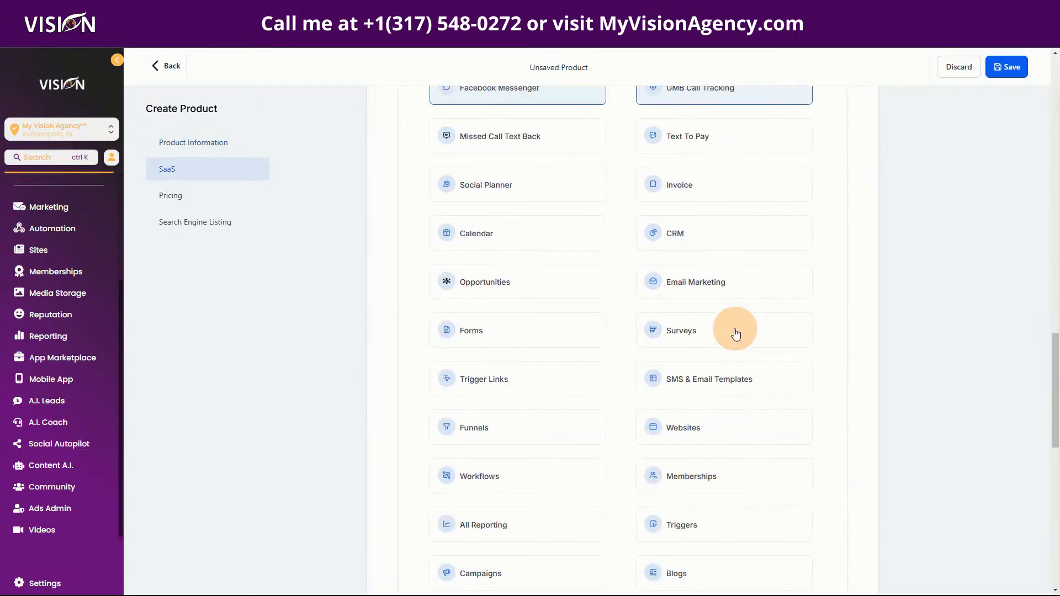
pyautogui.click(599, 256)
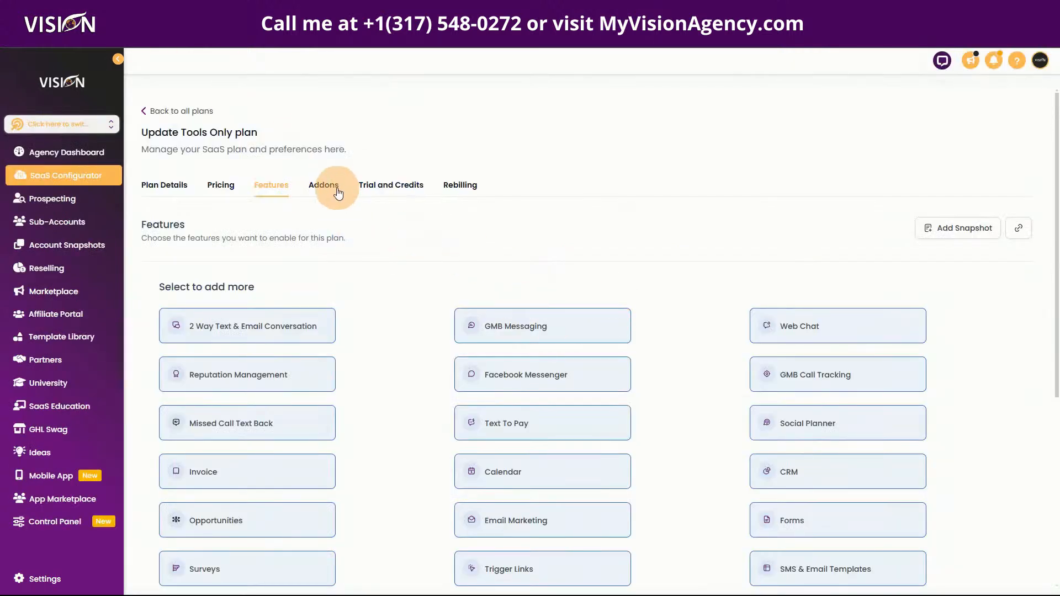
# Compare the Tools Only plan's credit settings with the product's complimentary credits, trying monthly recurring credits with rollover before disabling sign-up credit again.
pyautogui.click(375, 185)
pyautogui.scroll(-1, 552, 404)
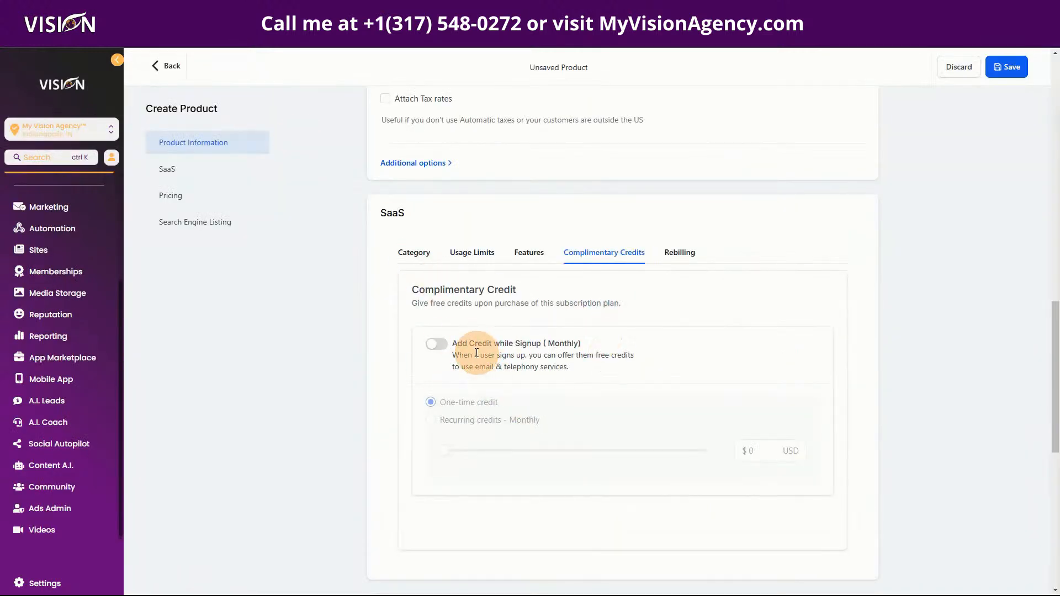
pyautogui.click(437, 344)
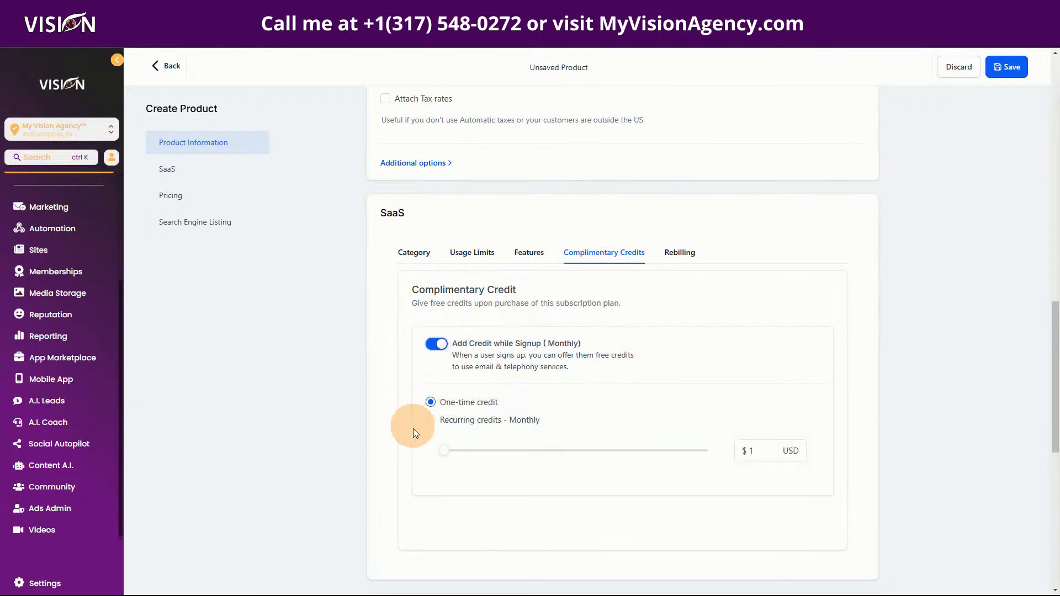
pyautogui.click(432, 422)
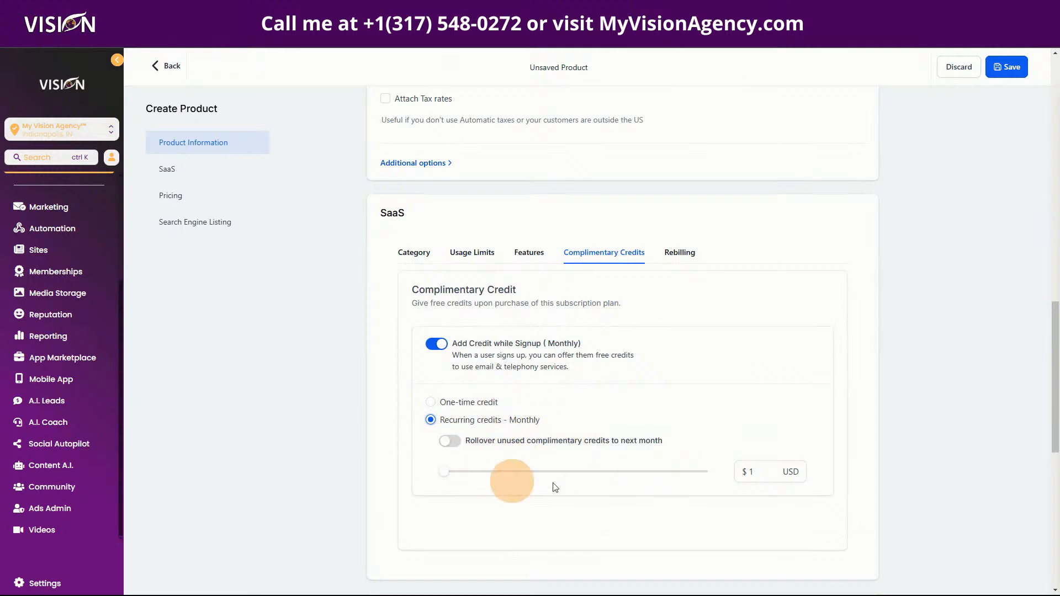
pyautogui.click(455, 444)
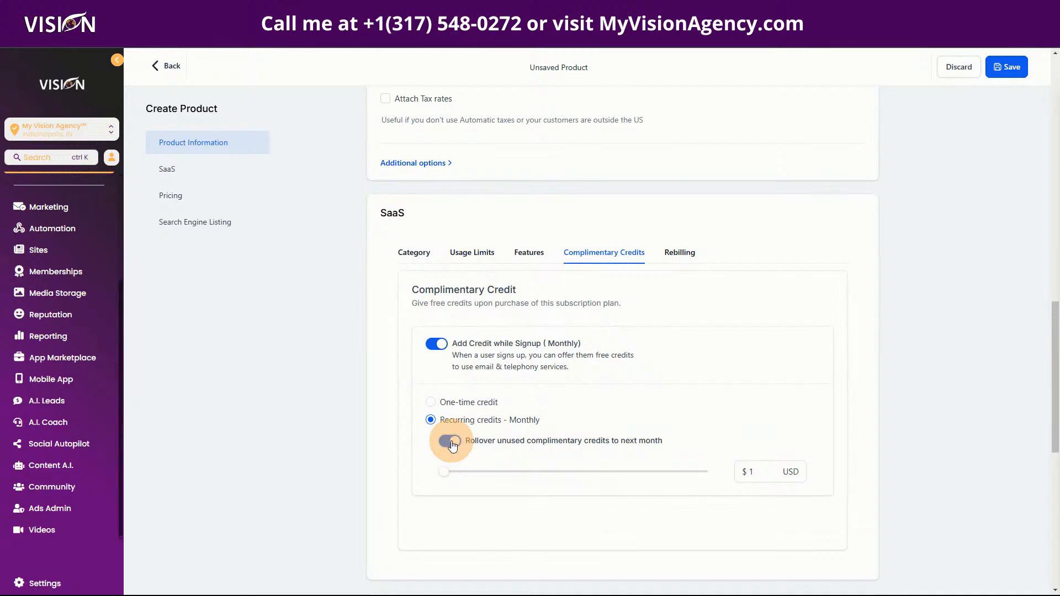
pyautogui.click(451, 443)
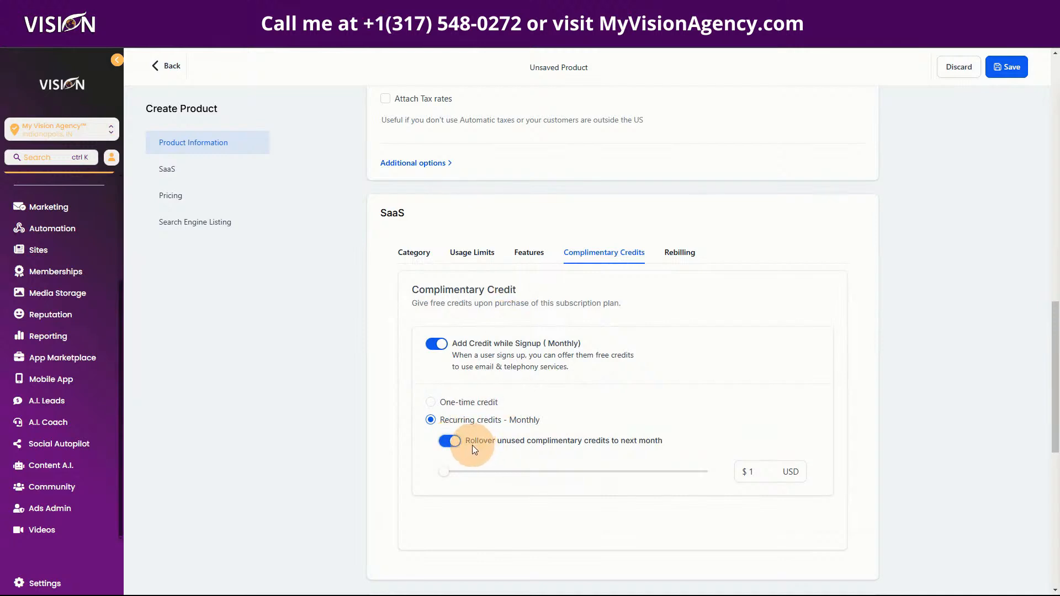
pyautogui.click(451, 443)
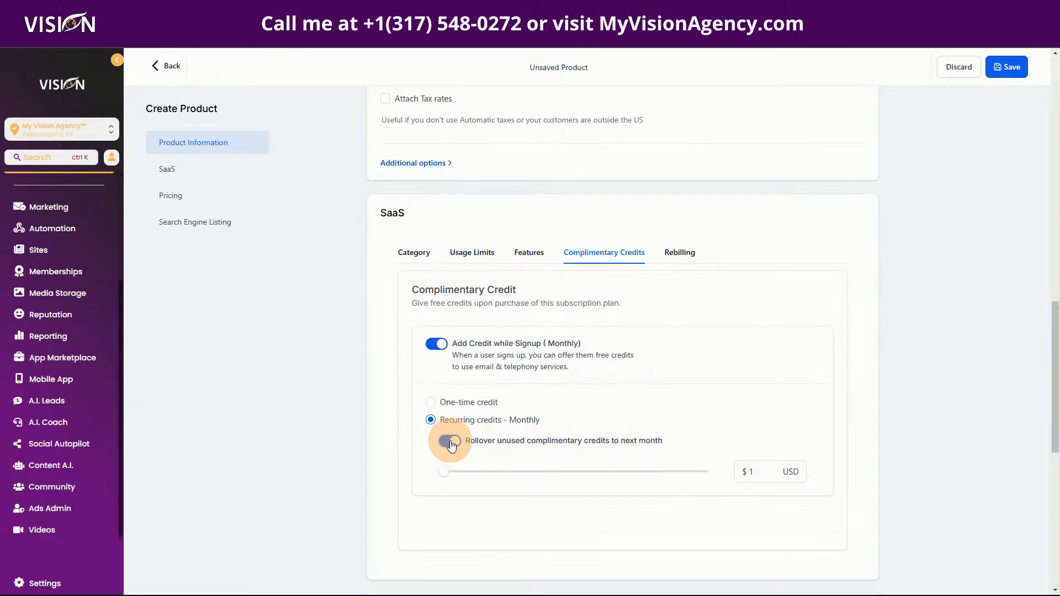
pyautogui.click(448, 440)
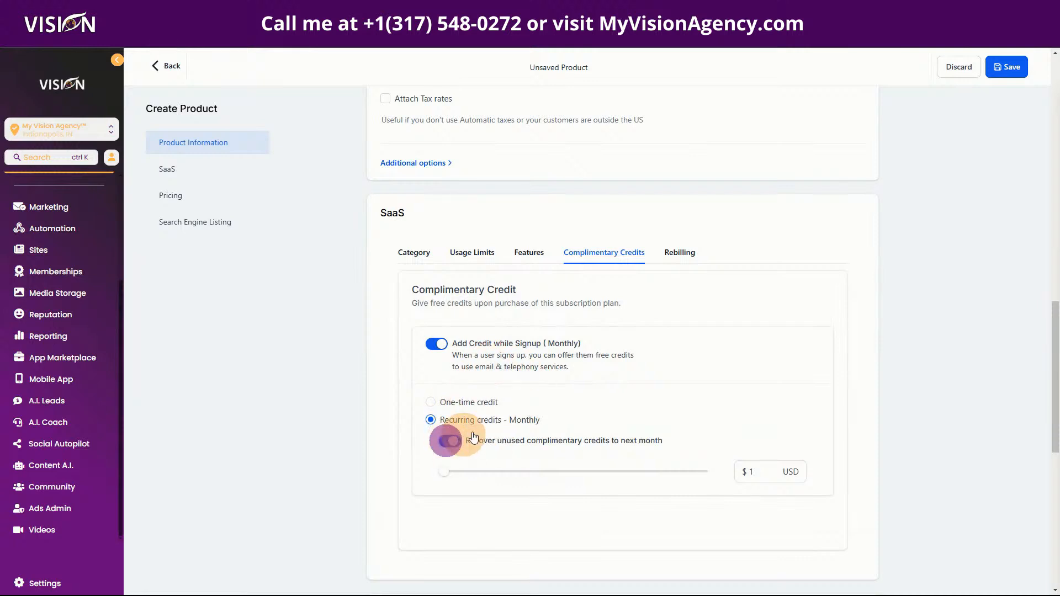
pyautogui.click(433, 403)
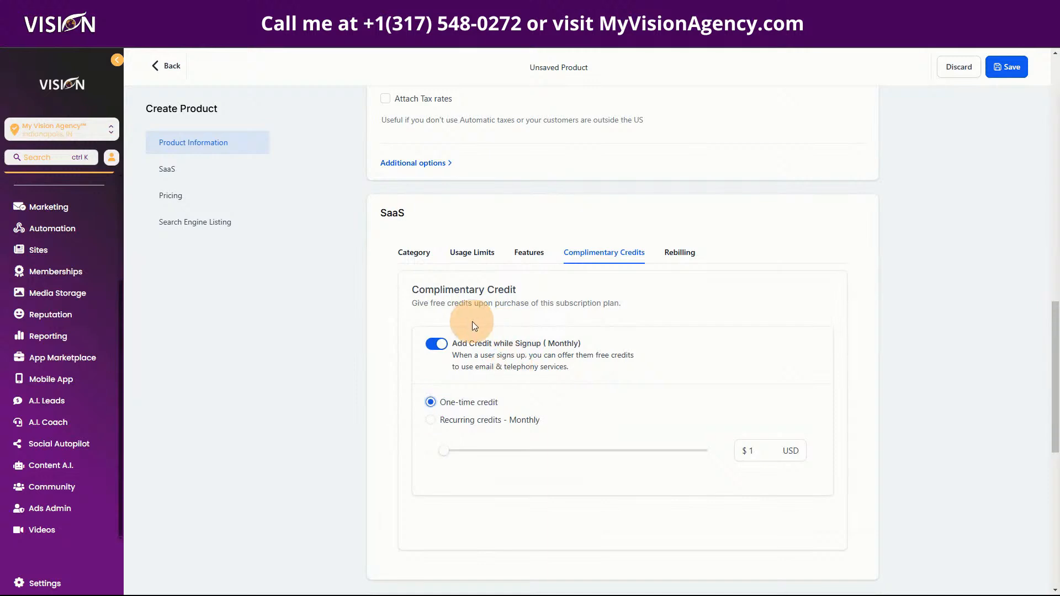
pyautogui.click(436, 343)
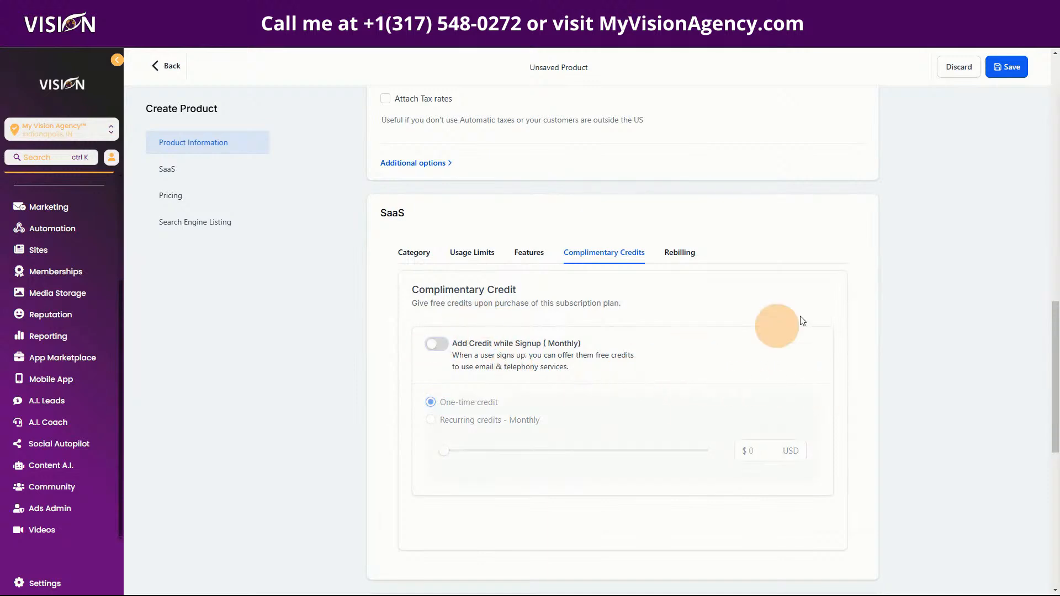
# Compare the rebilling settings of the product and the Tools Only plan, and examine the product's phone system rates for calls and text messages.
pyautogui.click(690, 251)
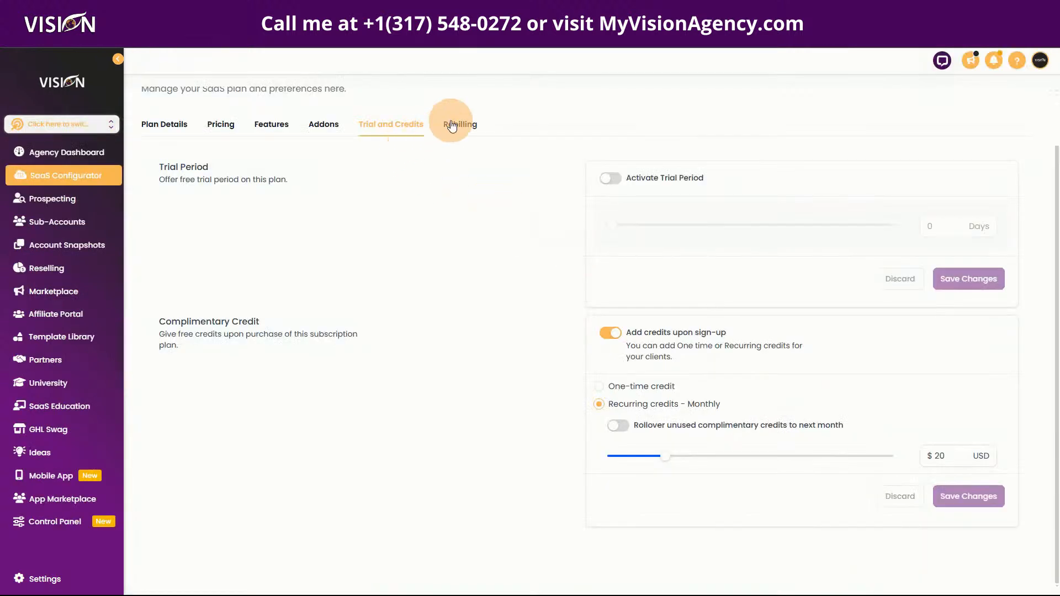
pyautogui.click(457, 122)
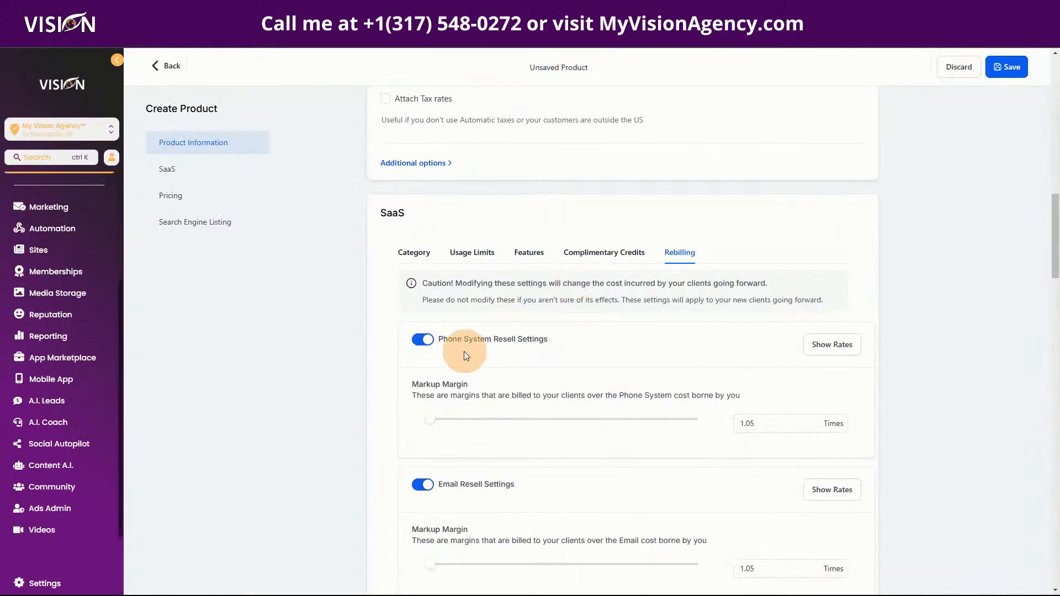
pyautogui.scroll(-1, 509, 372)
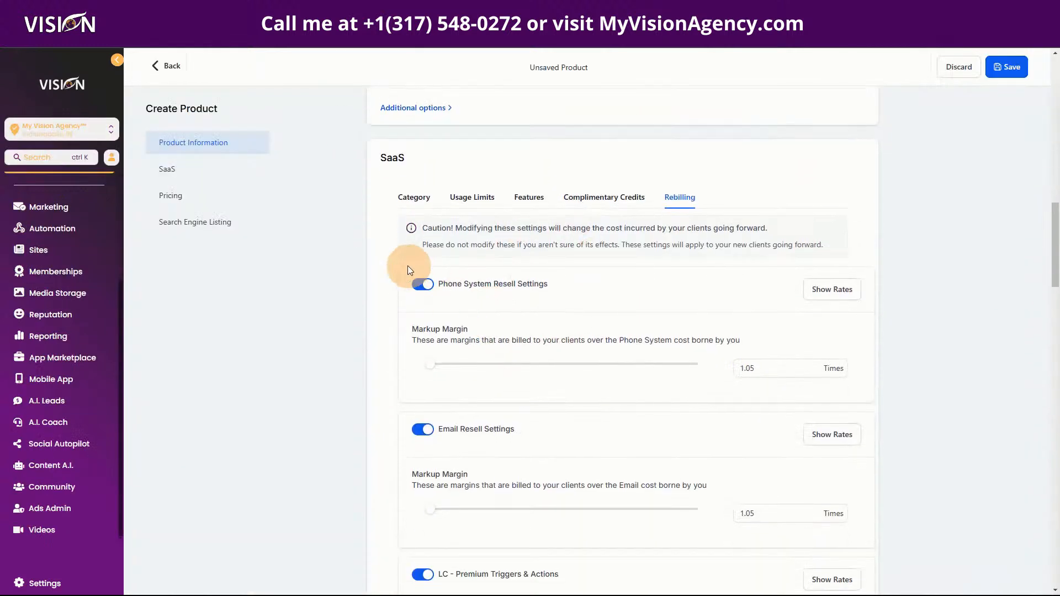
pyautogui.click(424, 284)
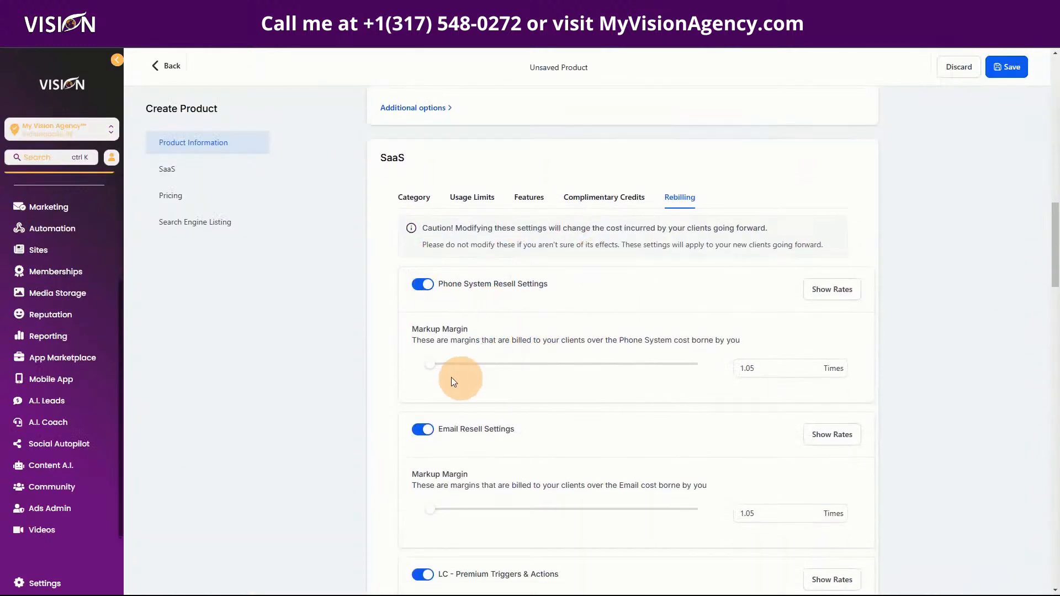
pyautogui.click(837, 295)
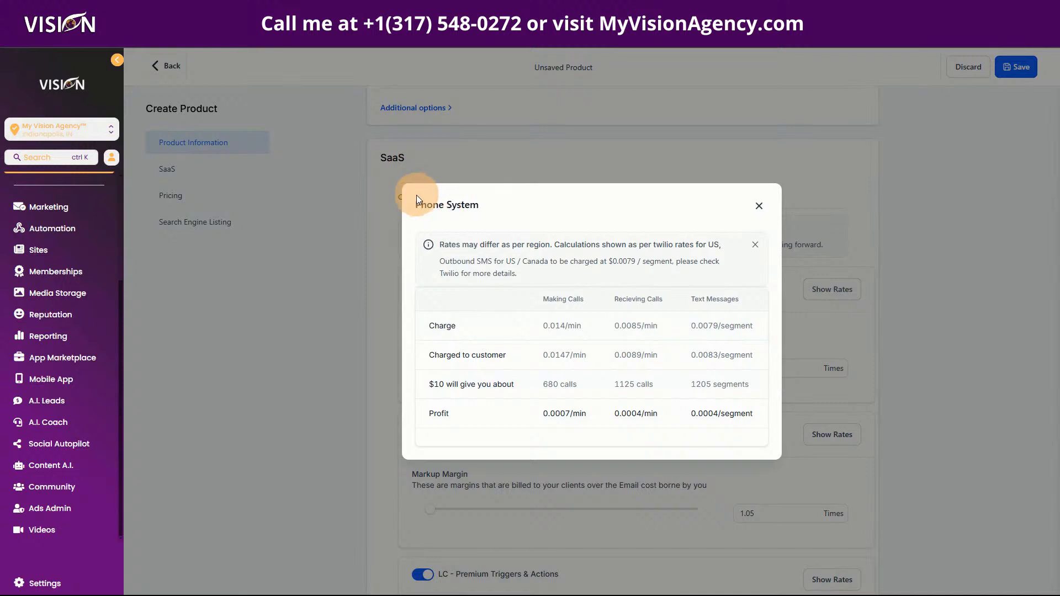
pyautogui.moveTo(417, 199); pyautogui.dragTo(521, 210)
pyautogui.moveTo(427, 331); pyautogui.dragTo(584, 334)
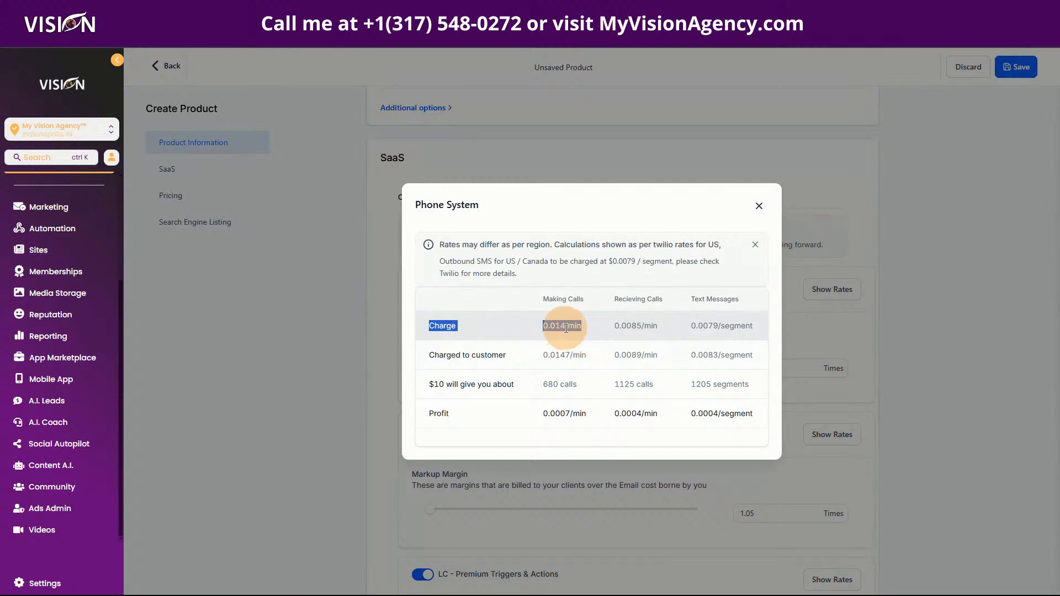
pyautogui.click(610, 329)
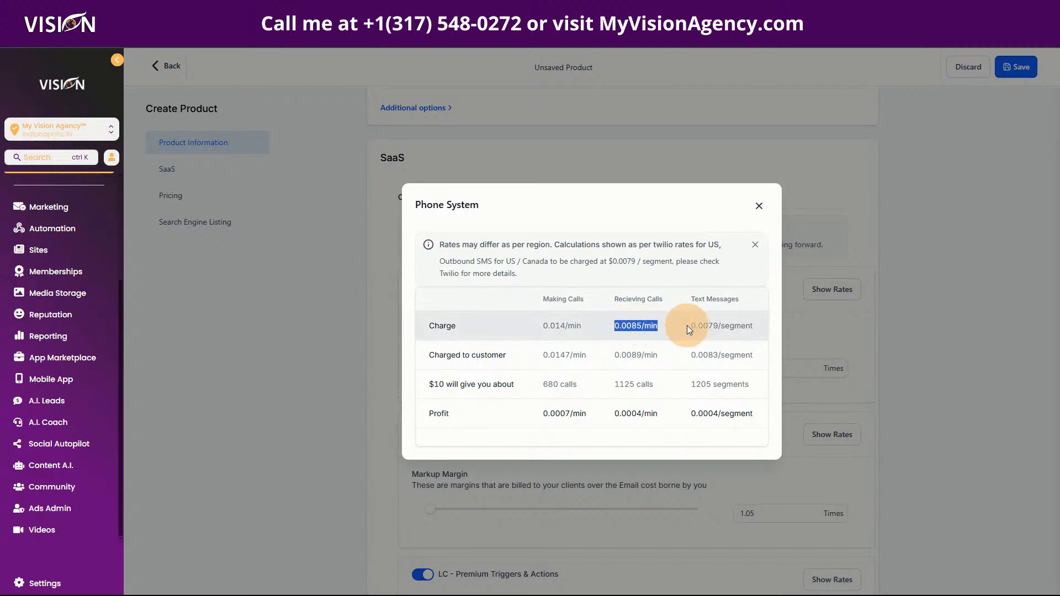
pyautogui.moveTo(687, 326); pyautogui.dragTo(760, 325)
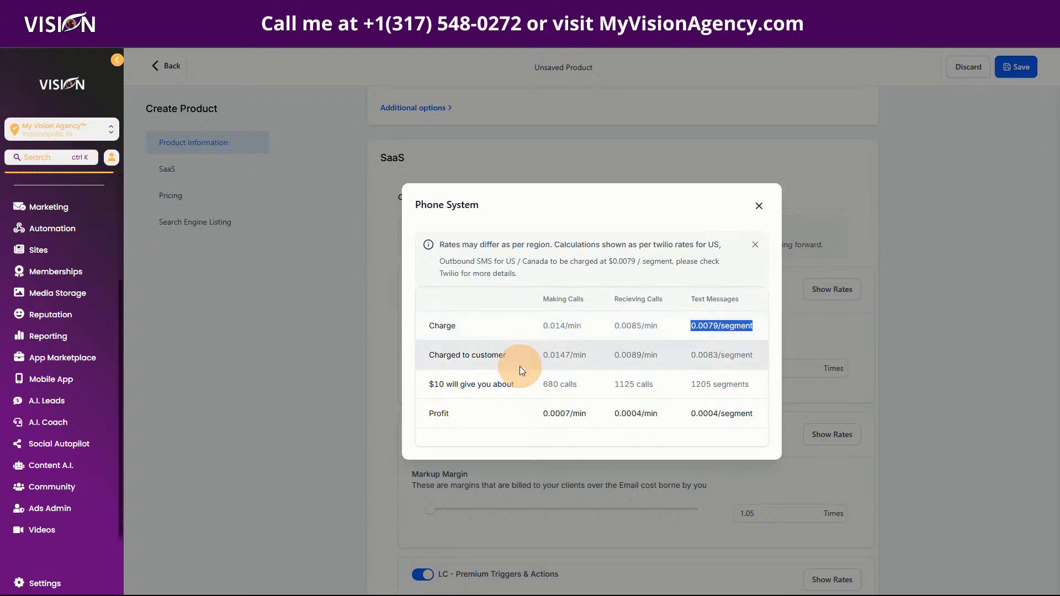
pyautogui.click(759, 206)
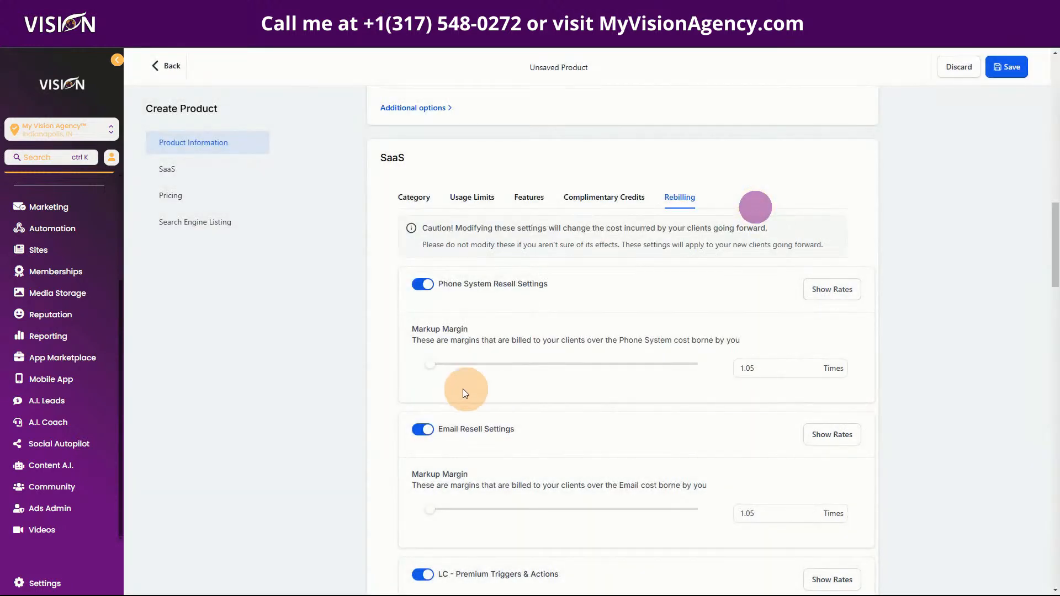
# Set the phone system markup margin to 3 times and review the updated charge, customer price, $10 allowance and profit rates.
pyautogui.moveTo(429, 364); pyautogui.dragTo(487, 369)
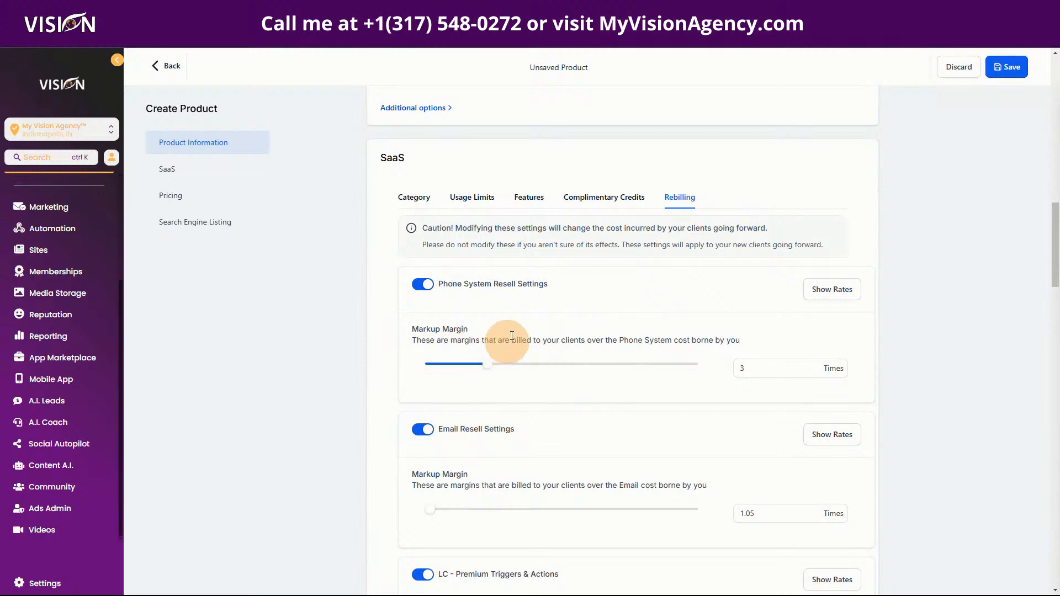
pyautogui.click(820, 294)
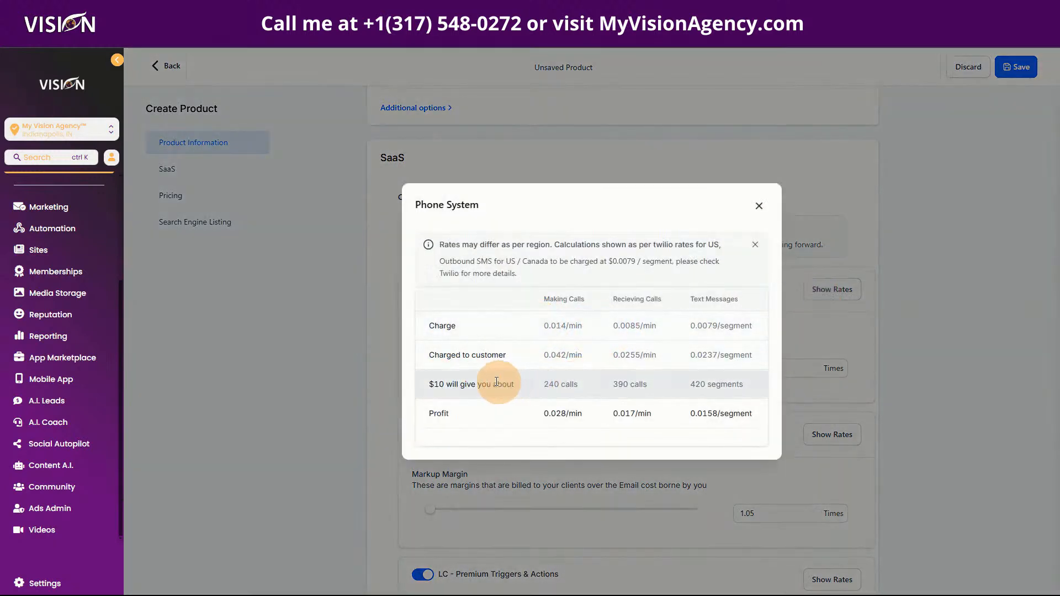
pyautogui.moveTo(534, 357); pyautogui.dragTo(702, 356)
pyautogui.moveTo(530, 327); pyautogui.dragTo(753, 323)
pyautogui.moveTo(519, 353); pyautogui.dragTo(765, 359)
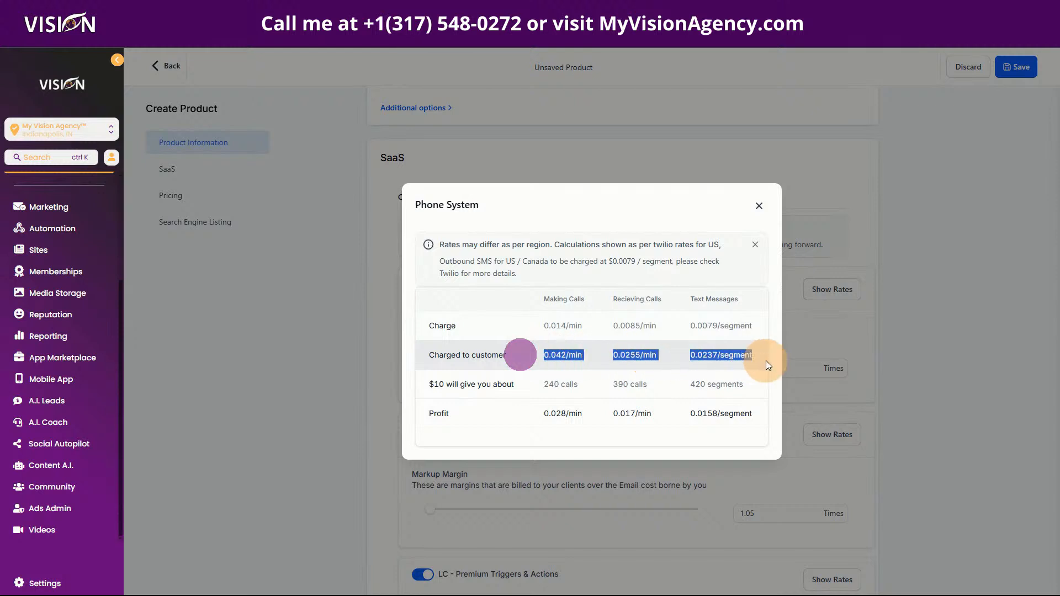
pyautogui.click(531, 388)
pyautogui.moveTo(532, 387); pyautogui.dragTo(576, 385)
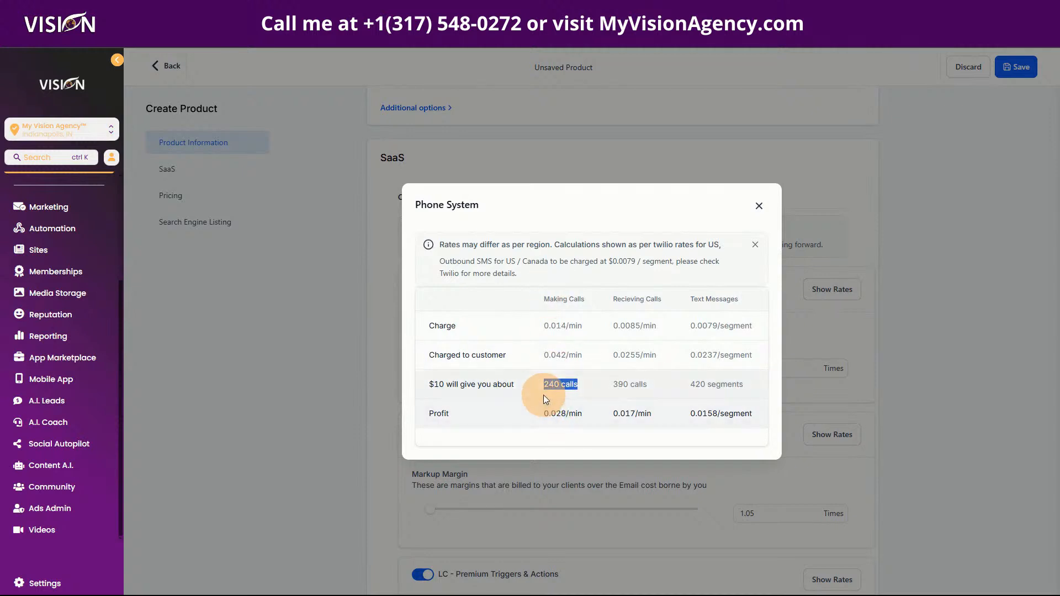
pyautogui.moveTo(611, 384); pyautogui.dragTo(740, 386)
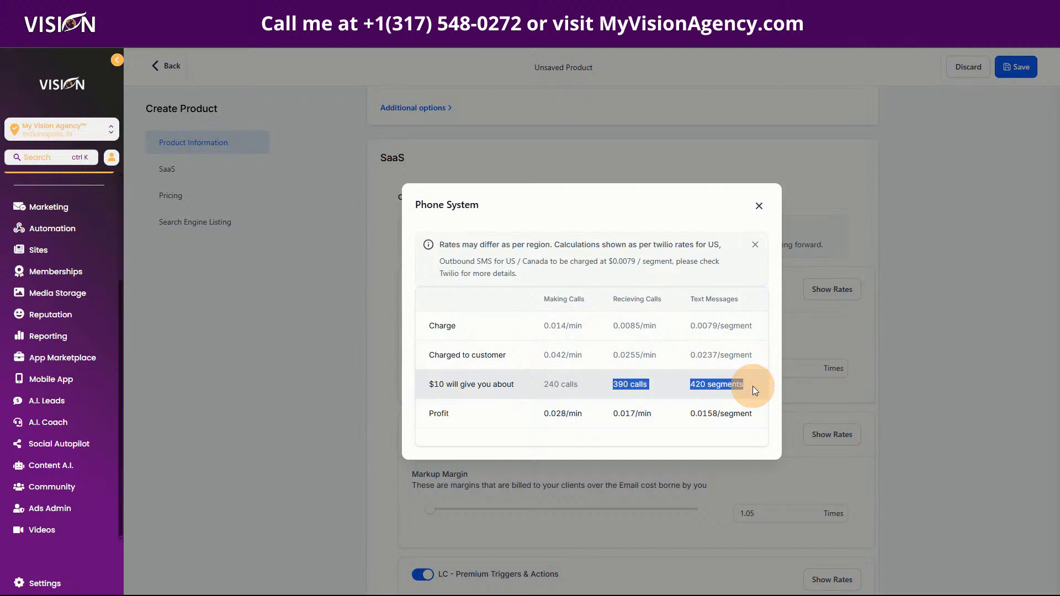
pyautogui.moveTo(524, 418); pyautogui.dragTo(748, 423)
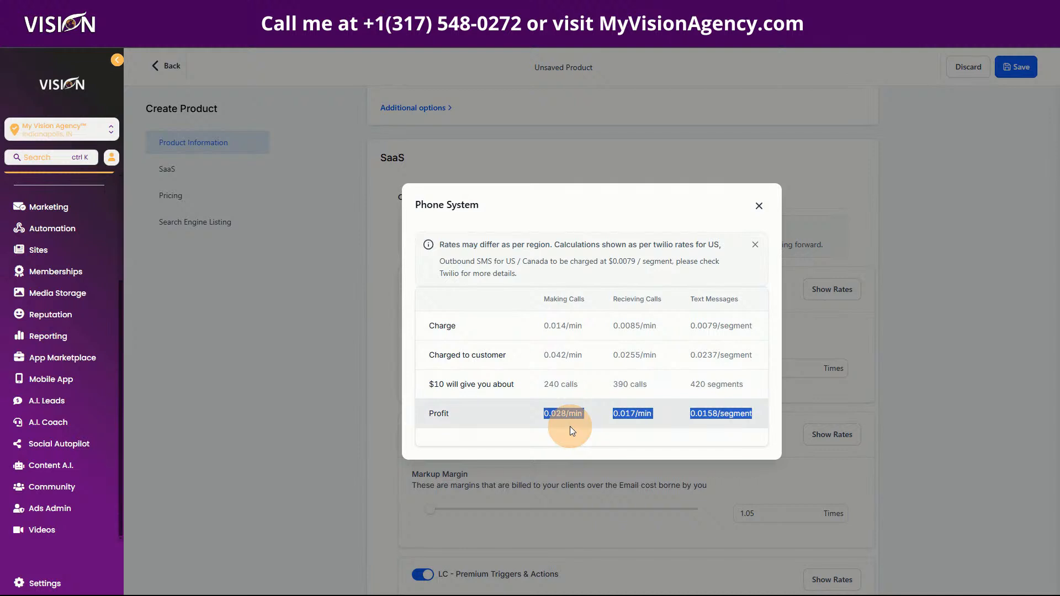
pyautogui.moveTo(514, 323); pyautogui.dragTo(766, 333)
pyautogui.moveTo(536, 351); pyautogui.dragTo(754, 354)
pyautogui.moveTo(529, 417); pyautogui.dragTo(757, 422)
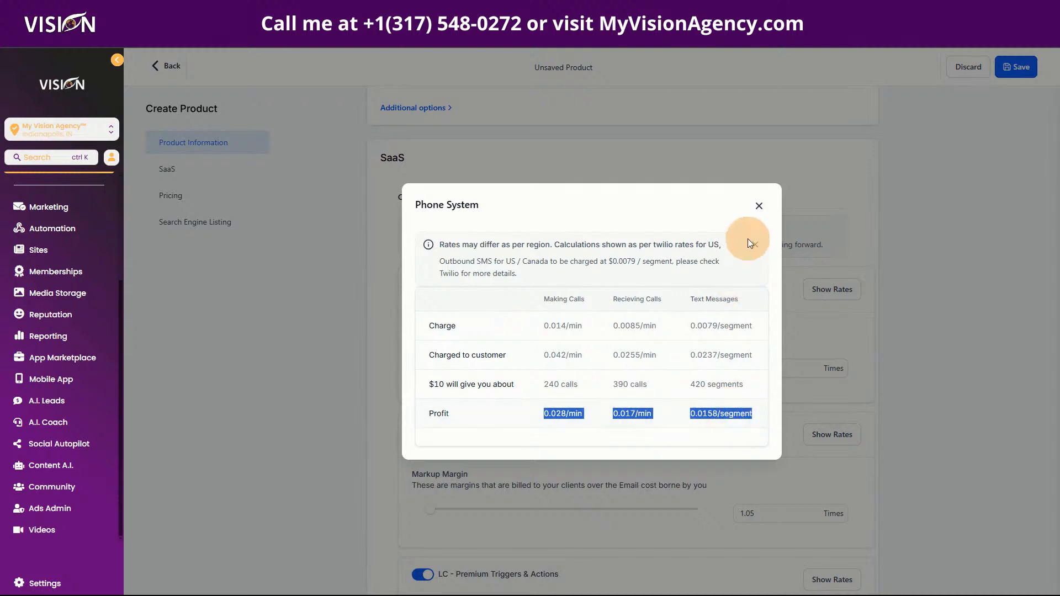
pyautogui.click(760, 208)
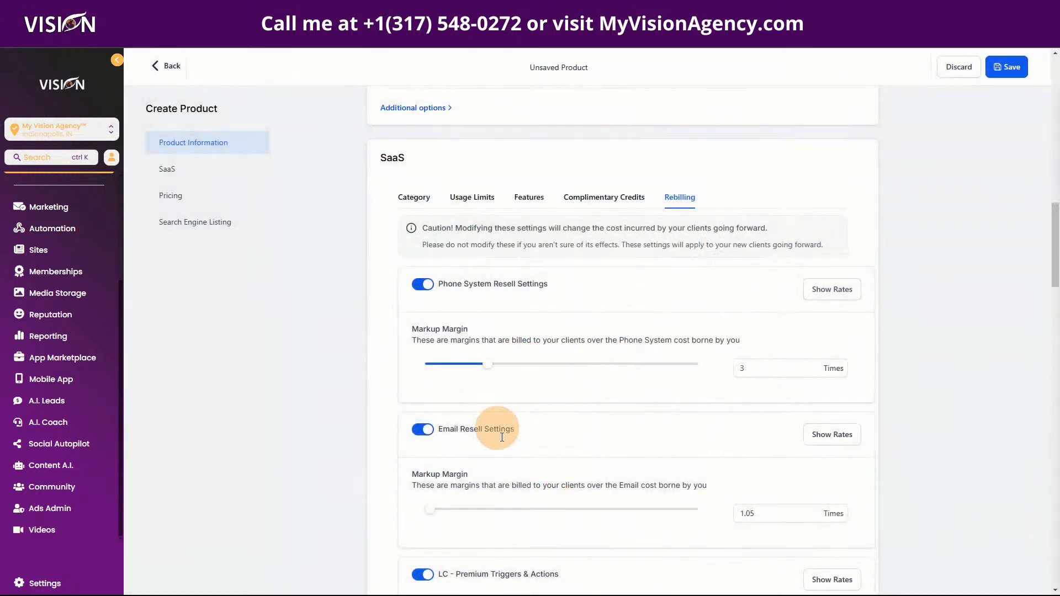
# Set the markup margins for Email Resell Settings and LC - Premium Triggers & Actions to 3 times.
pyautogui.moveTo(436, 516); pyautogui.dragTo(487, 506)
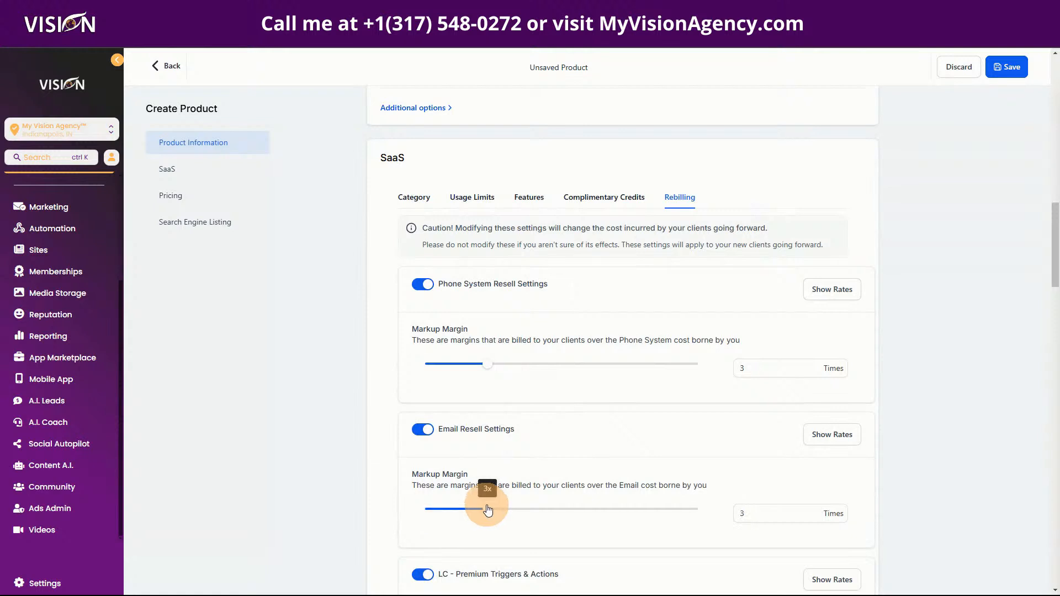
pyautogui.scroll(-4, 623, 532)
pyautogui.moveTo(485, 294); pyautogui.dragTo(514, 303)
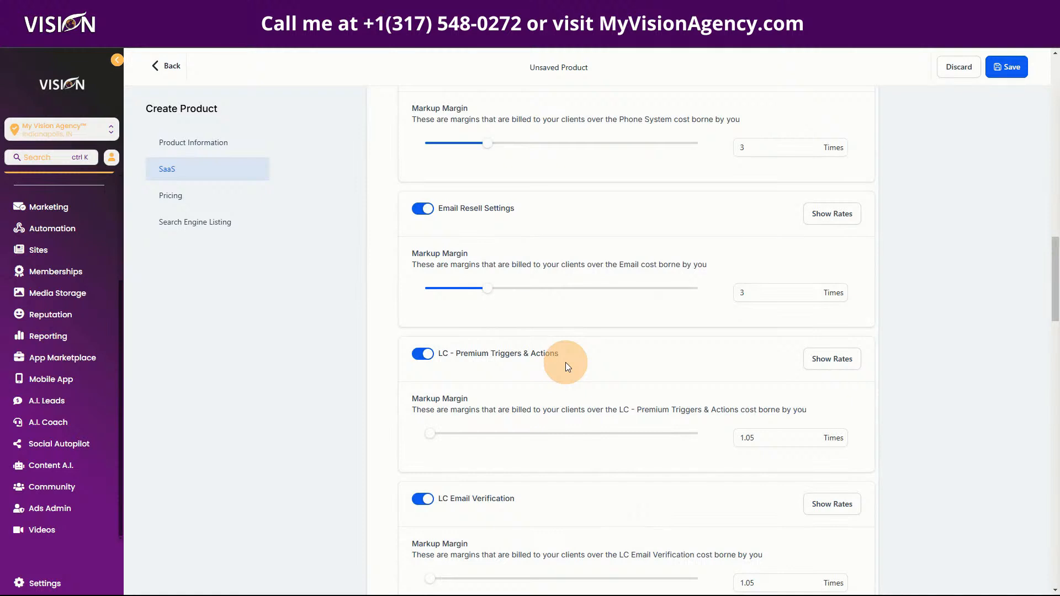
pyautogui.moveTo(434, 435)
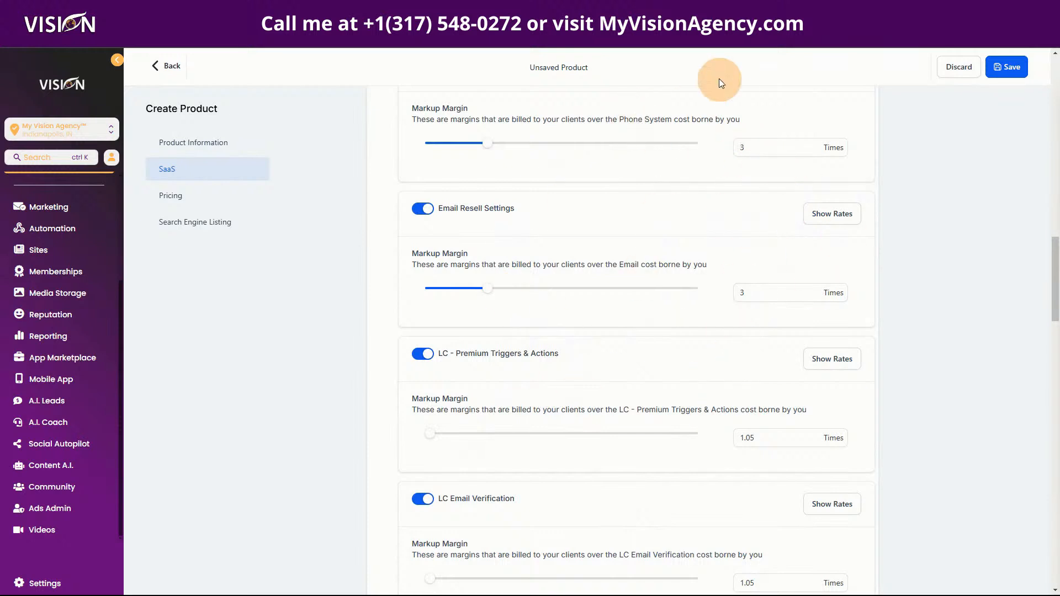
pyautogui.moveTo(426, 433); pyautogui.dragTo(468, 440)
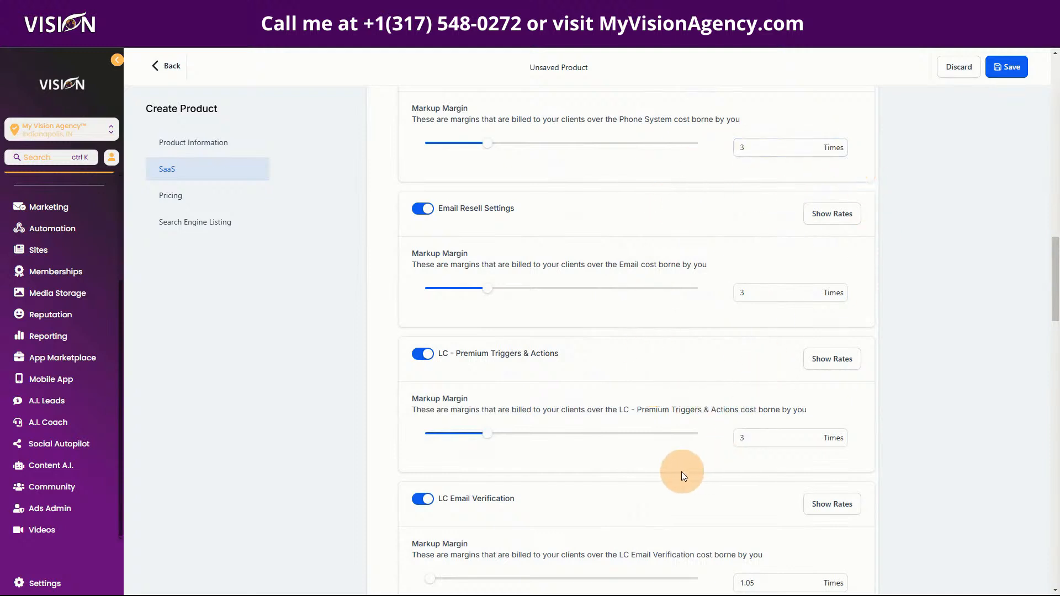
# Look over the remaining rebilling markup settings, from LC Email Verification through Funnel AI.
pyautogui.scroll(-2, 681, 471)
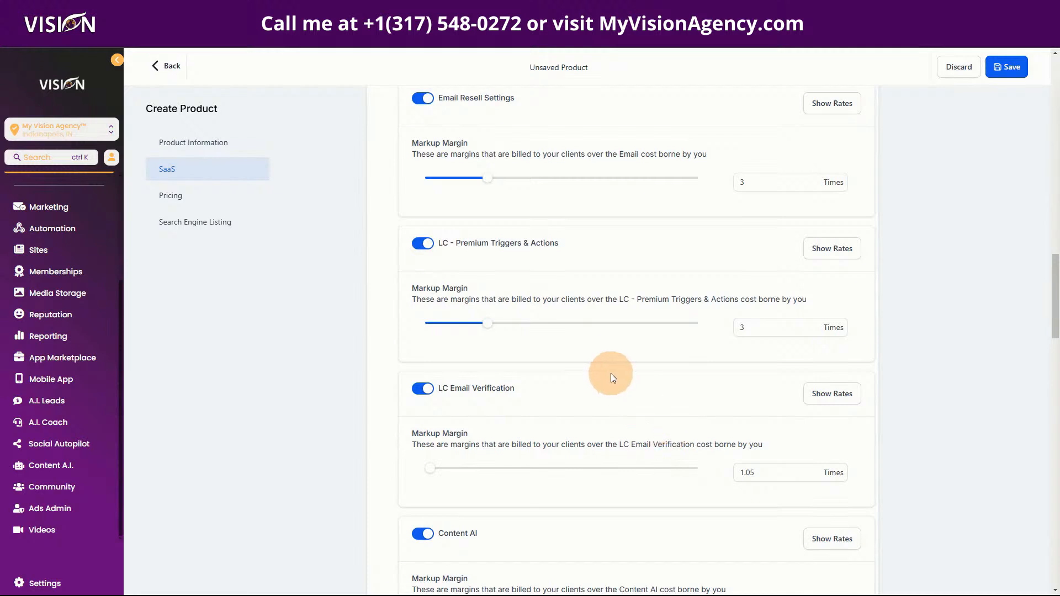
pyautogui.scroll(-1, 612, 376)
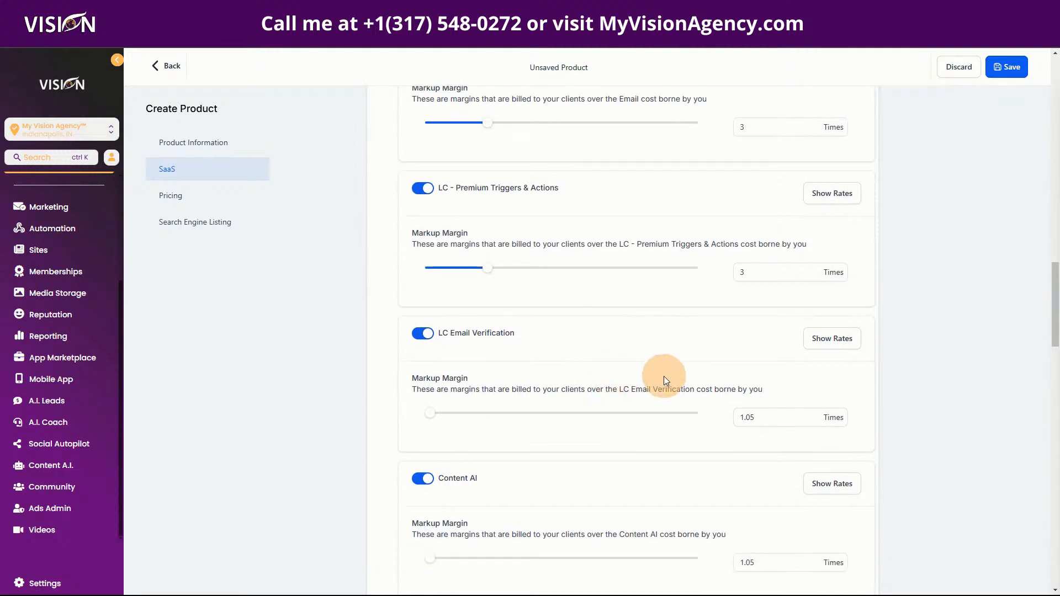
pyautogui.scroll(-8, 663, 376)
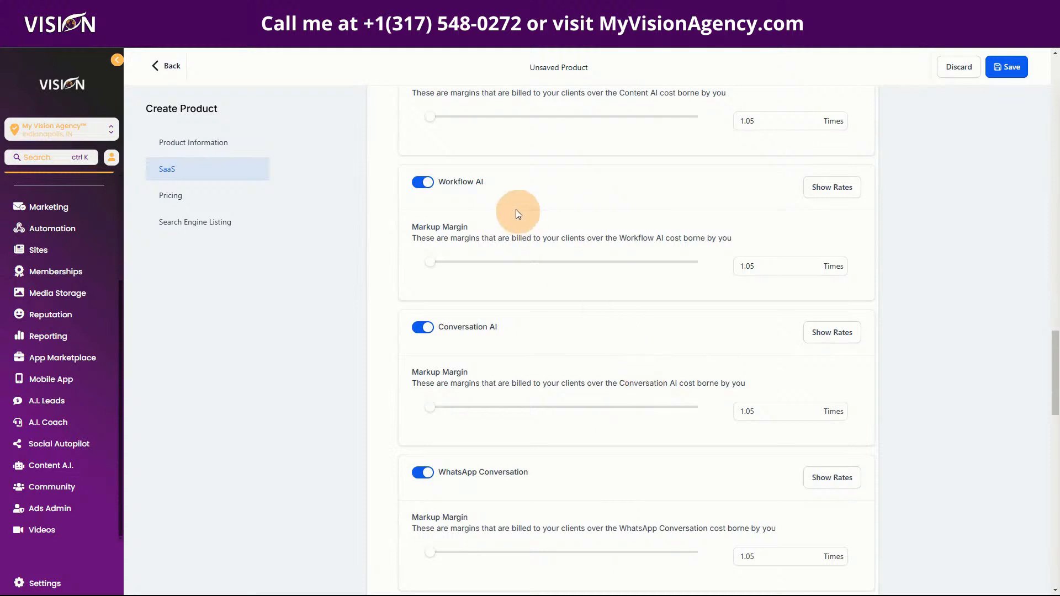
pyautogui.scroll(-6, 562, 374)
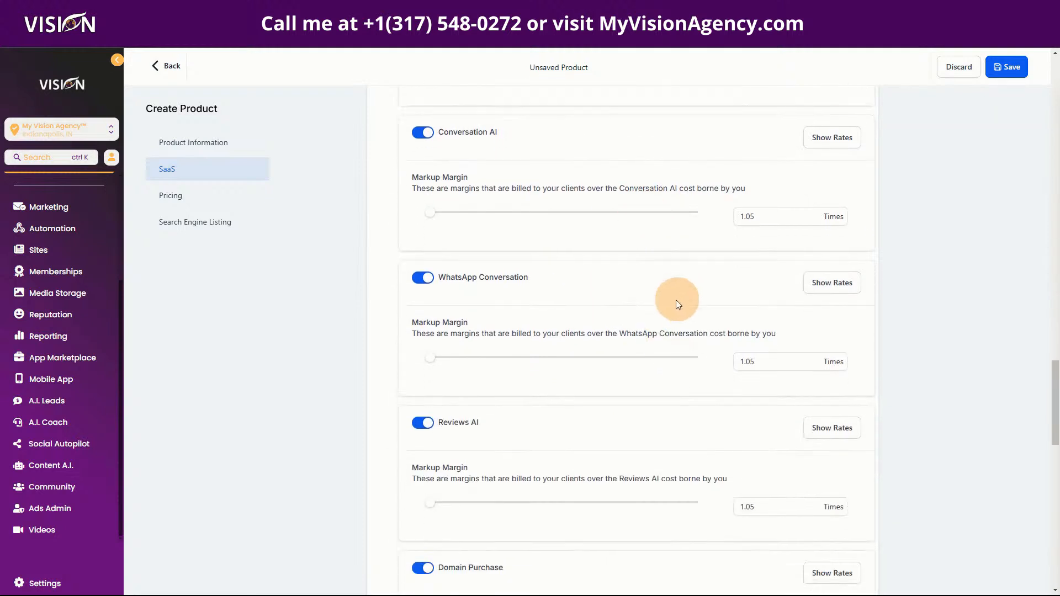
pyautogui.scroll(-7, 646, 319)
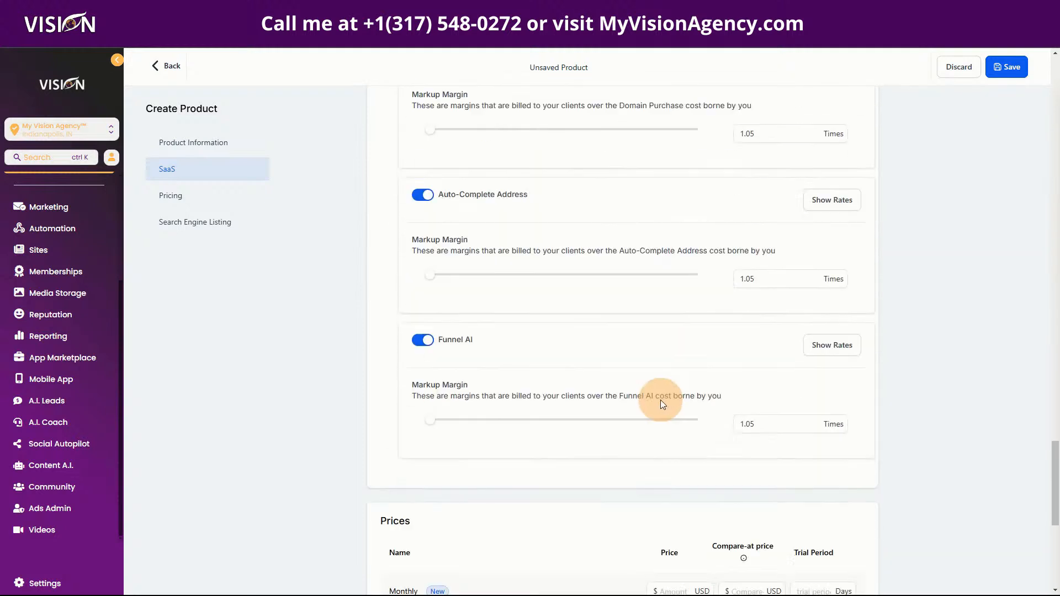
# Look over the Auto-Complete Address and Funnel AI settings, the monthly and yearly price fields, and the Search Engine Listing fields.
pyautogui.moveTo(558, 191); pyautogui.dragTo(438, 195)
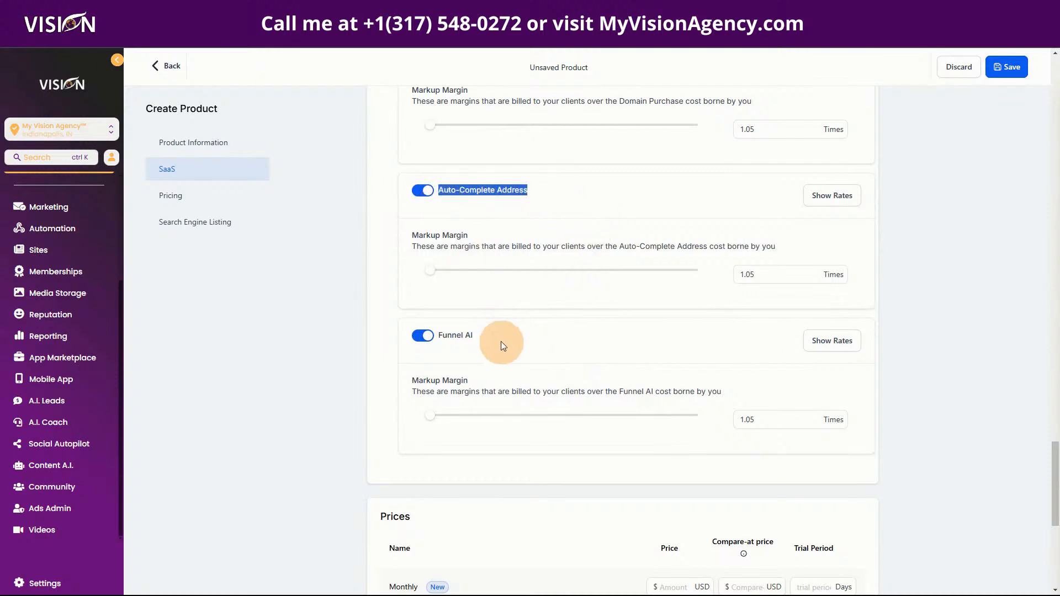
pyautogui.moveTo(501, 341); pyautogui.dragTo(438, 334)
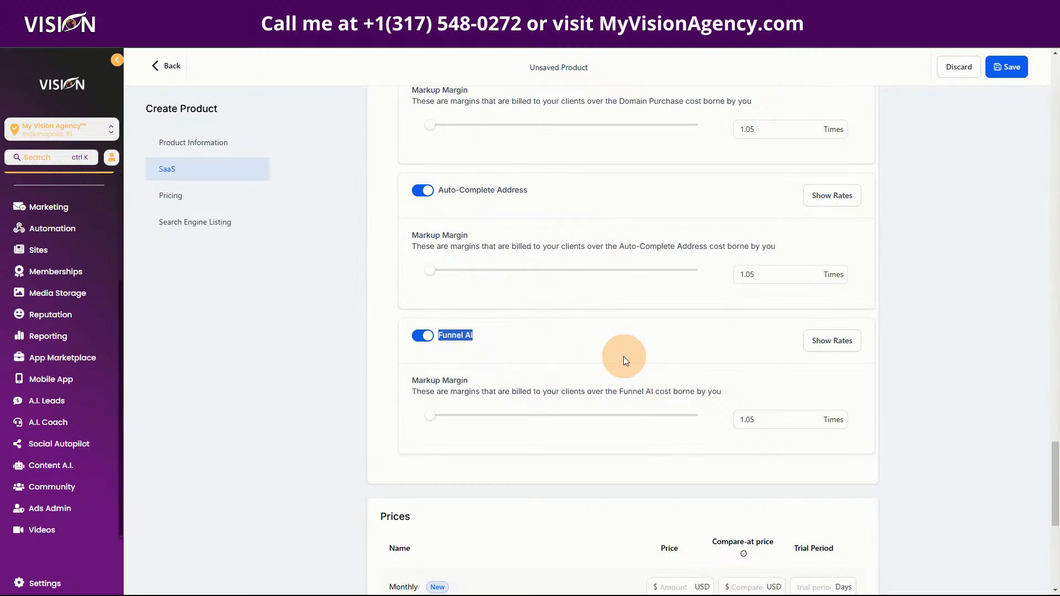
pyautogui.scroll(-3, 939, 386)
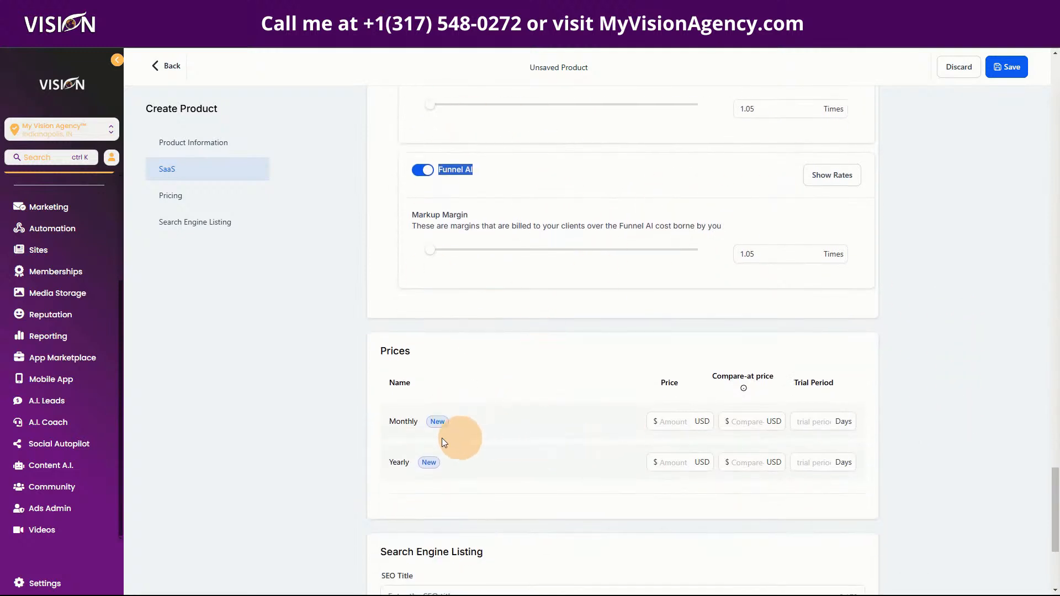
pyautogui.click(681, 423)
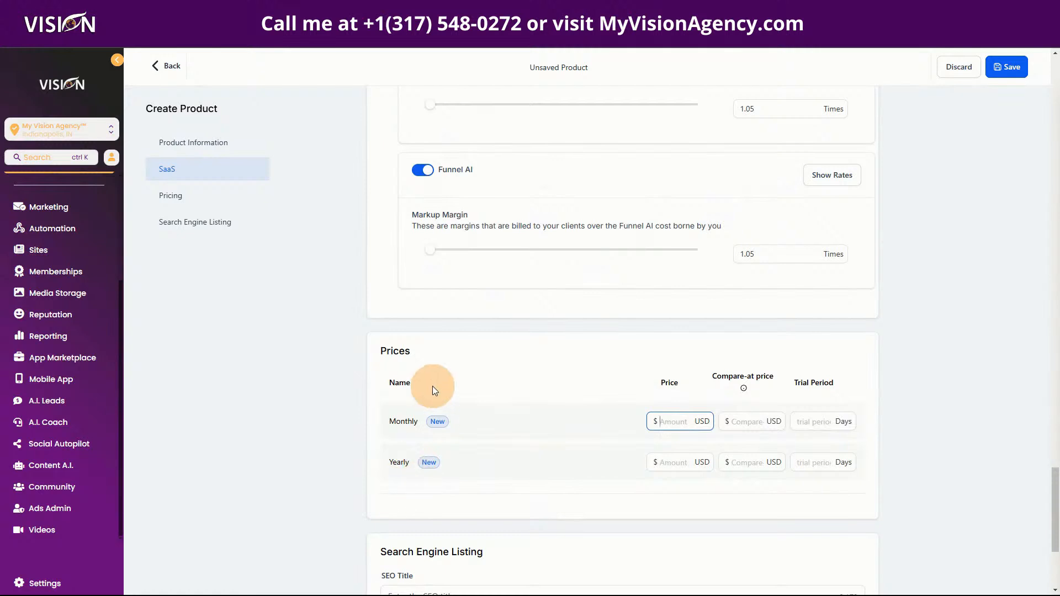
pyautogui.scroll(-4, 558, 459)
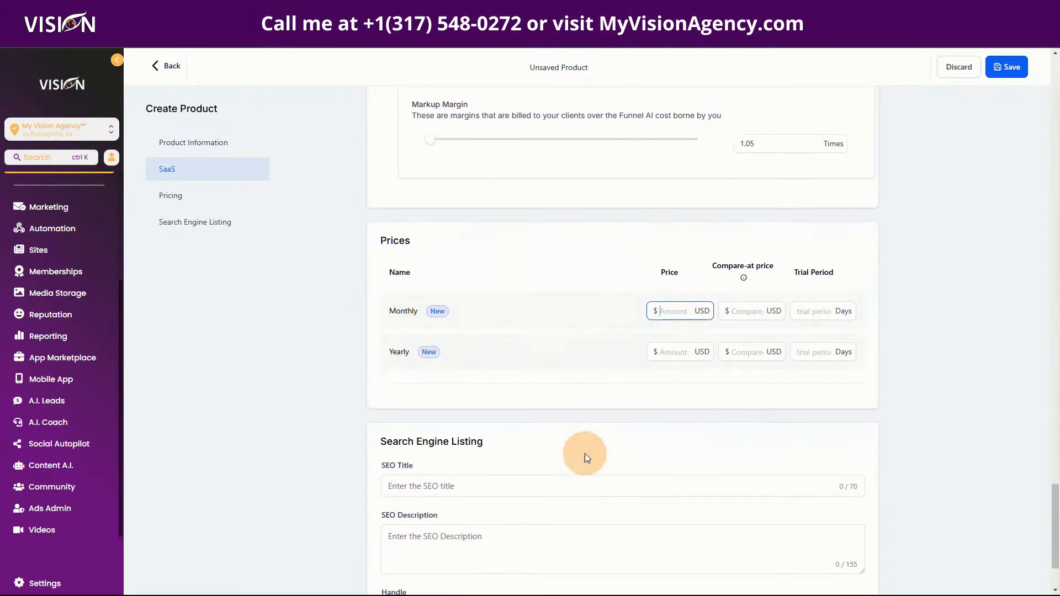
pyautogui.click(400, 378)
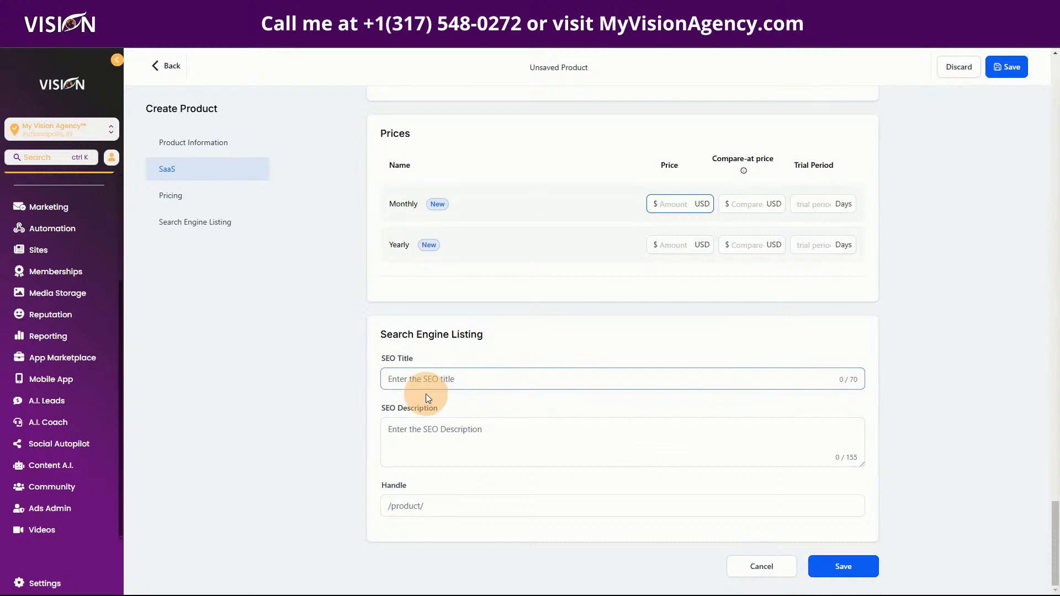
pyautogui.click(1031, 545)
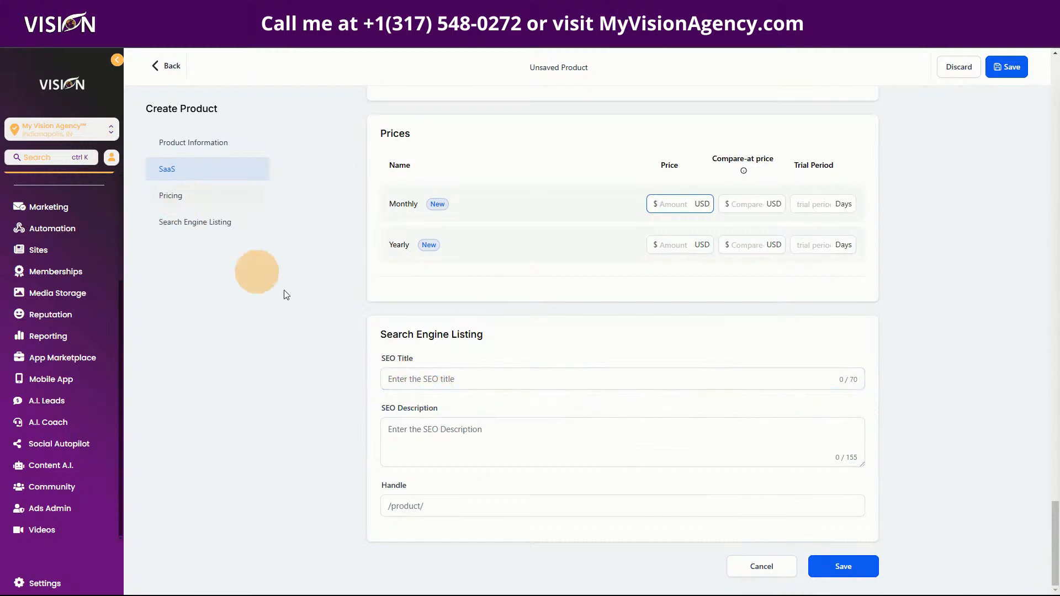
# Set the product's monthly price to $297 and its yearly price to $2970, and save the product.
pyautogui.click(829, 566)
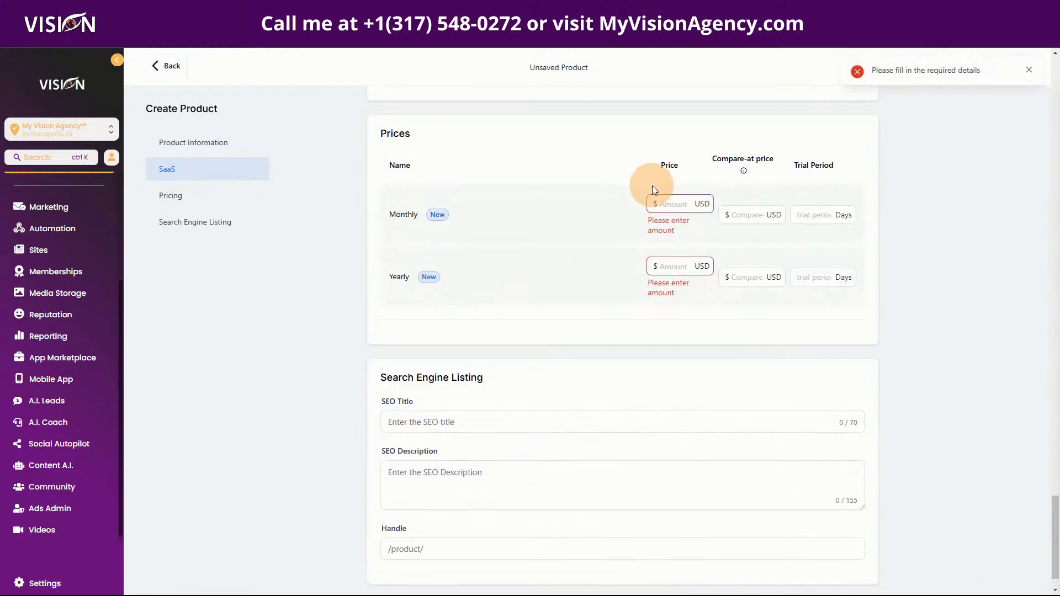
pyautogui.click(664, 202)
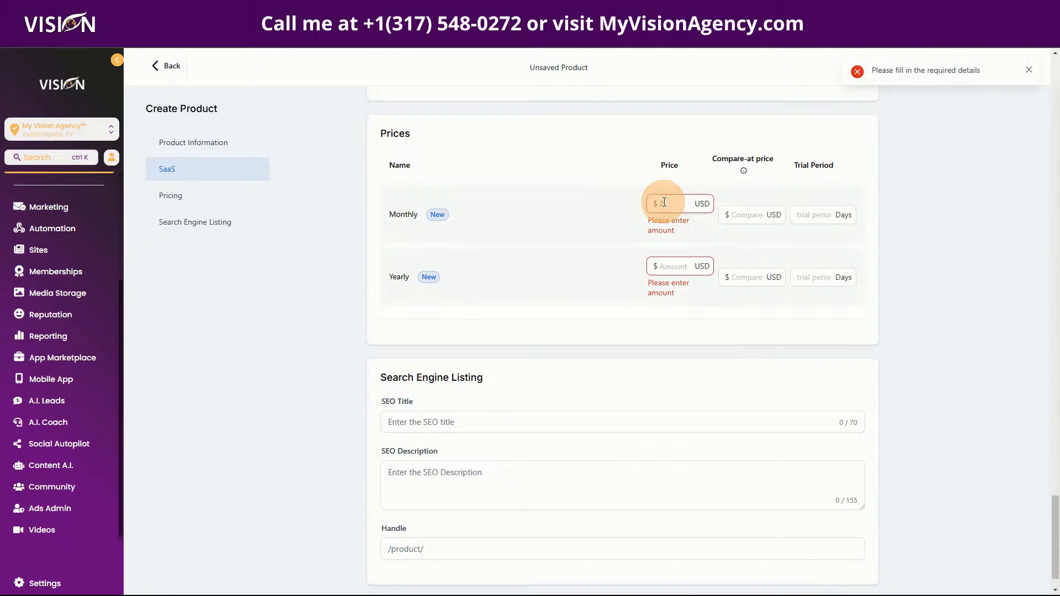
pyautogui.write('297')
pyautogui.click(665, 265)
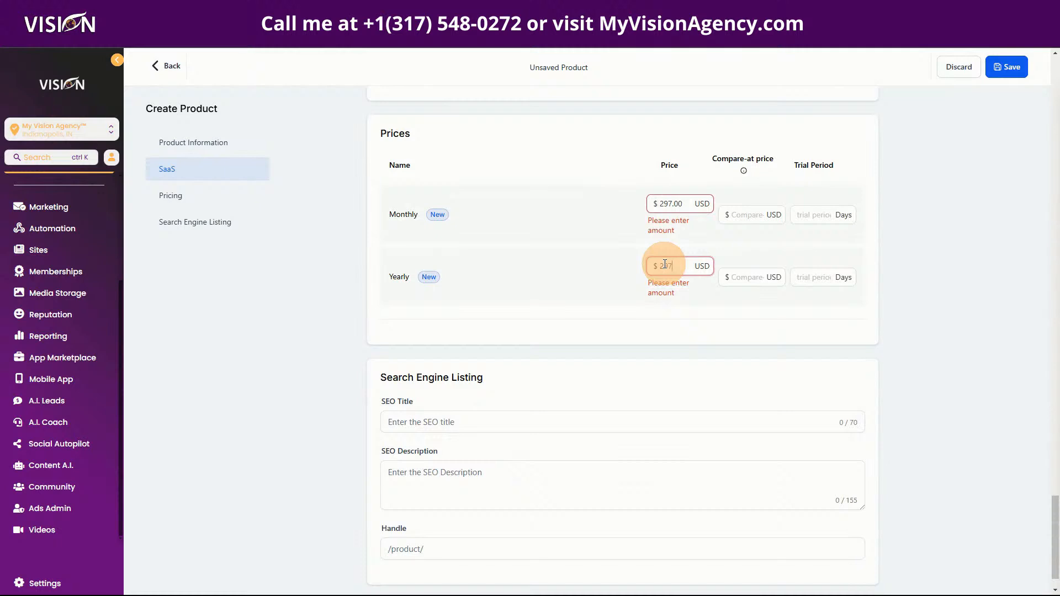
pyautogui.write('2970')
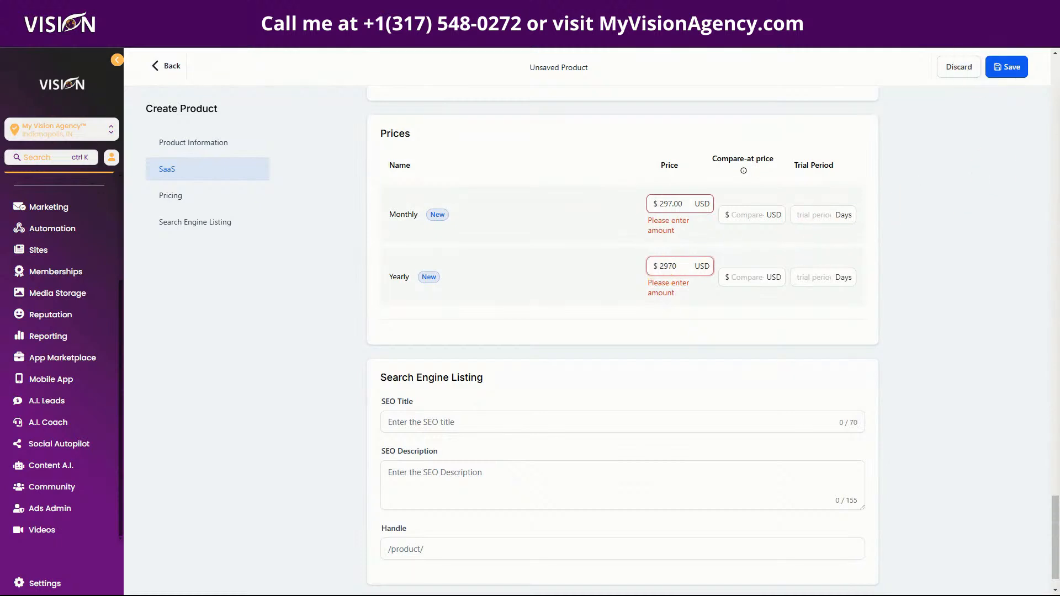
pyautogui.click(1032, 67)
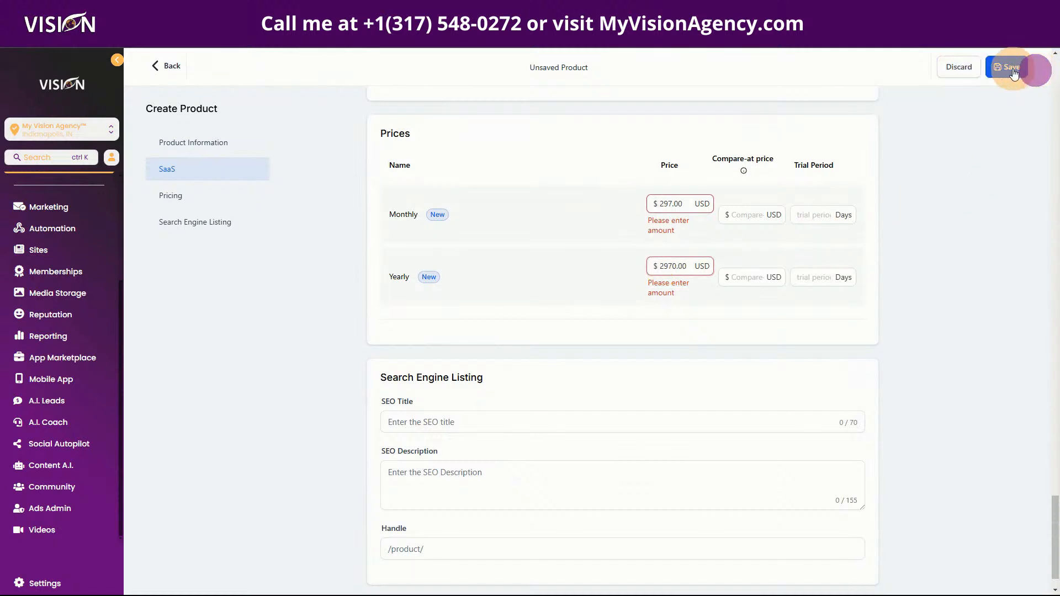
pyautogui.click(1013, 67)
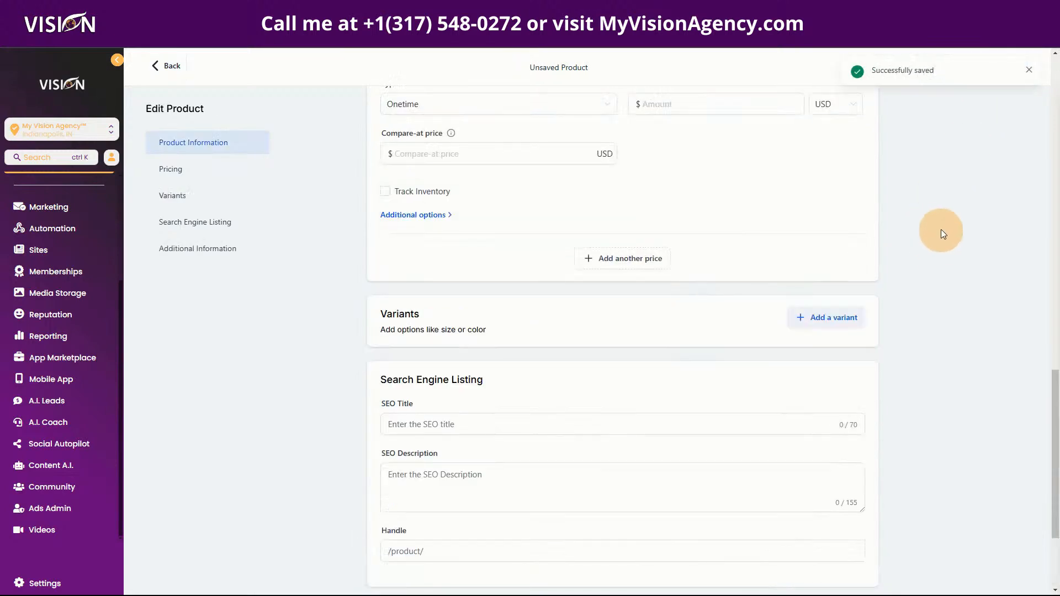
# Leave the product editor, view the Test SaaS plan's details in the SaaS Configurator, and return to all plans.
pyautogui.scroll(15, 353, 287)
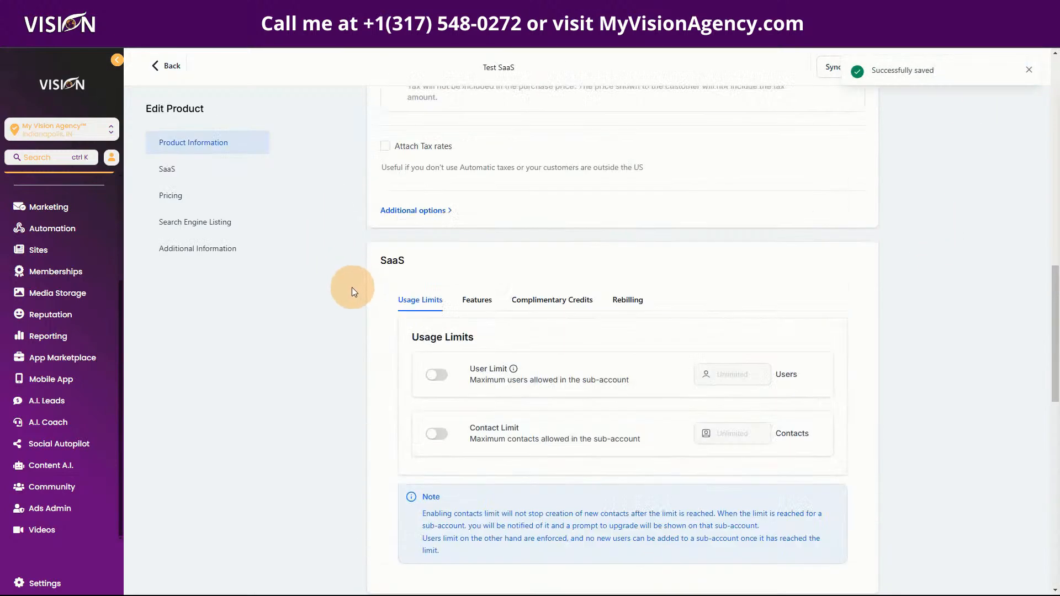
pyautogui.click(168, 66)
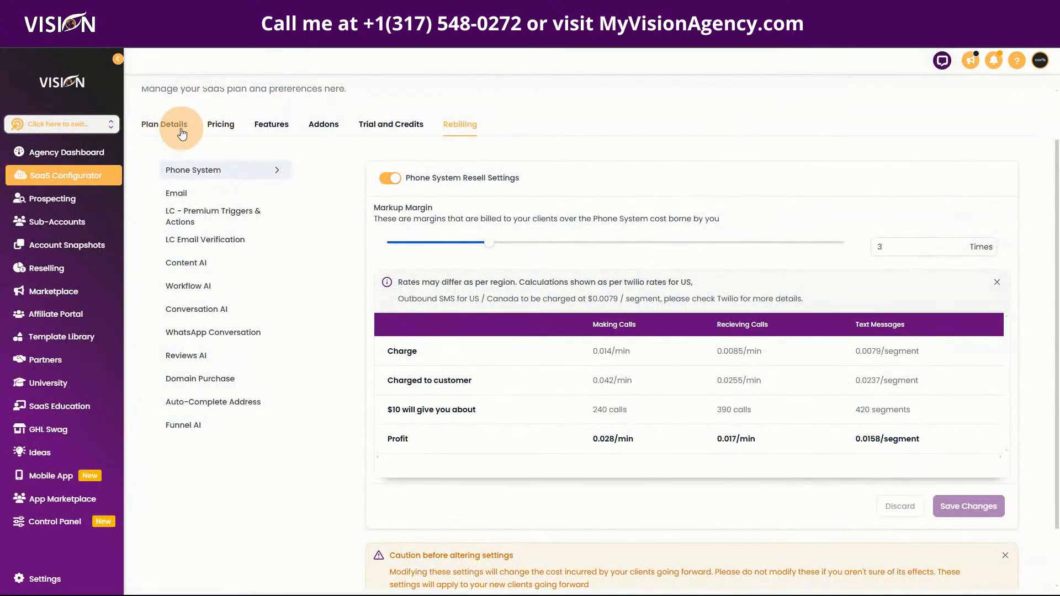
pyautogui.click(166, 122)
pyautogui.click(187, 113)
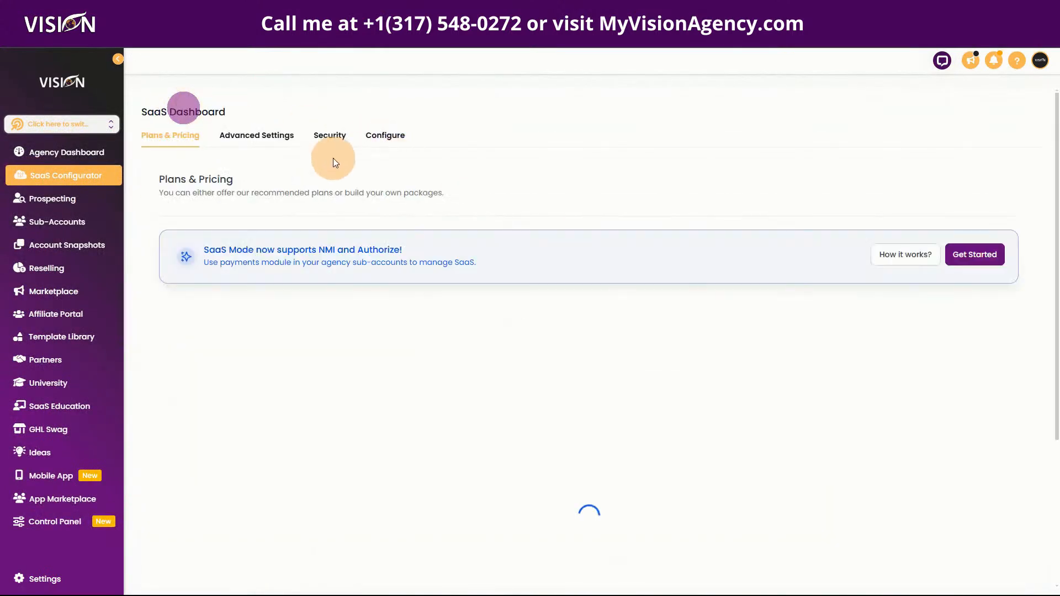
pyautogui.scroll(-15, 678, 358)
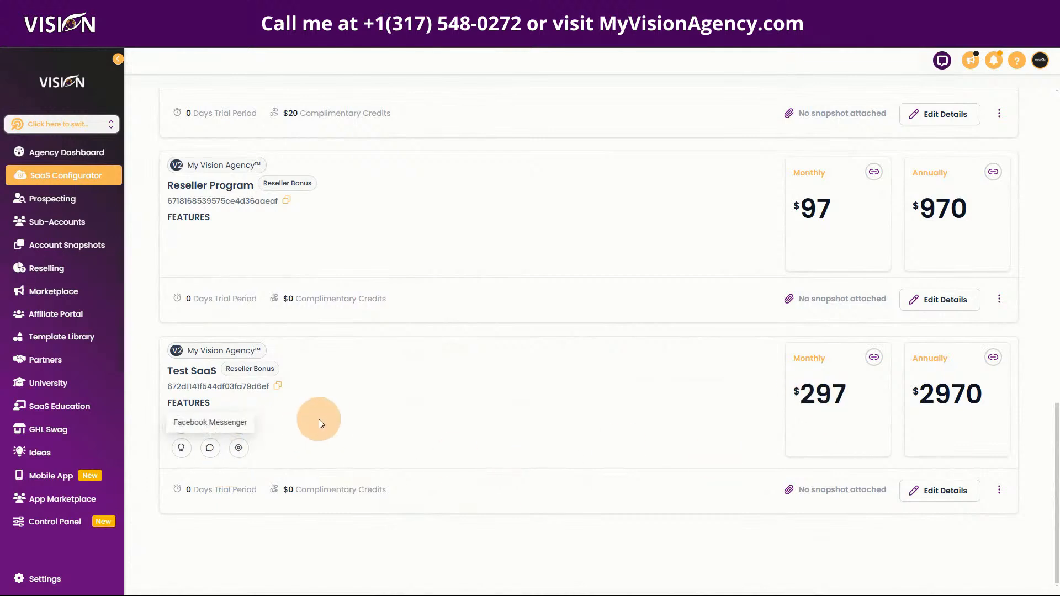
pyautogui.click(930, 498)
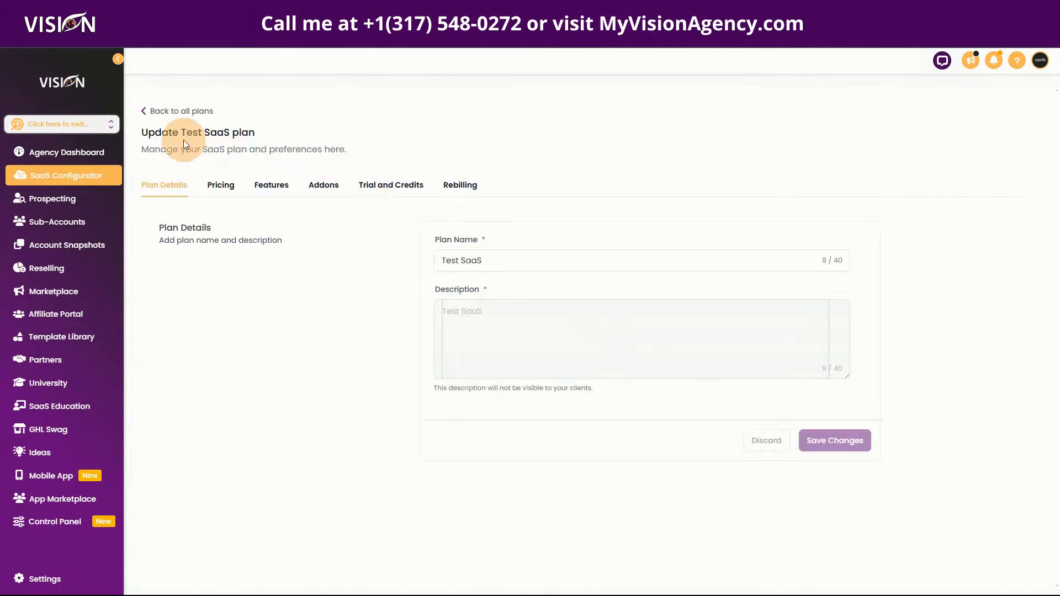
pyautogui.click(161, 110)
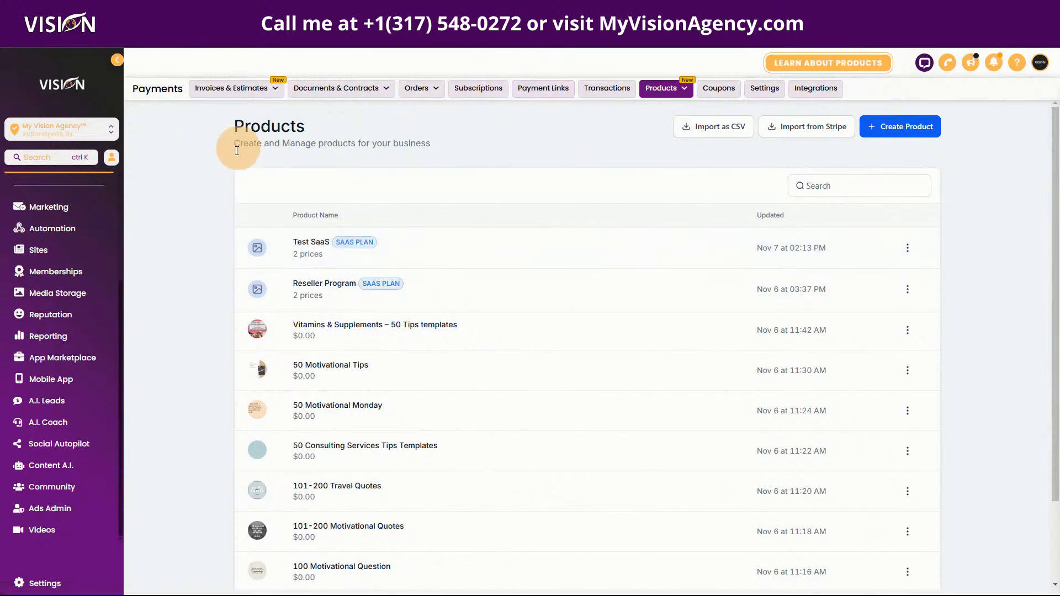
# In the sub-account's funnels, open the A2P Compliance Generator from the Trash folder and show the Get Access step's products.
pyautogui.moveTo(375, 96)
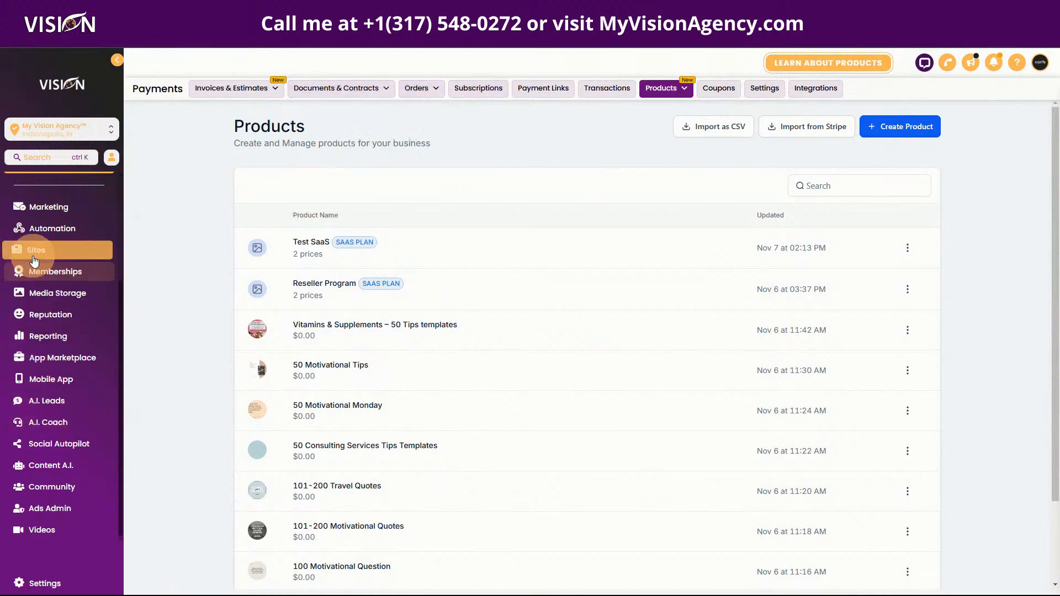
pyautogui.click(34, 251)
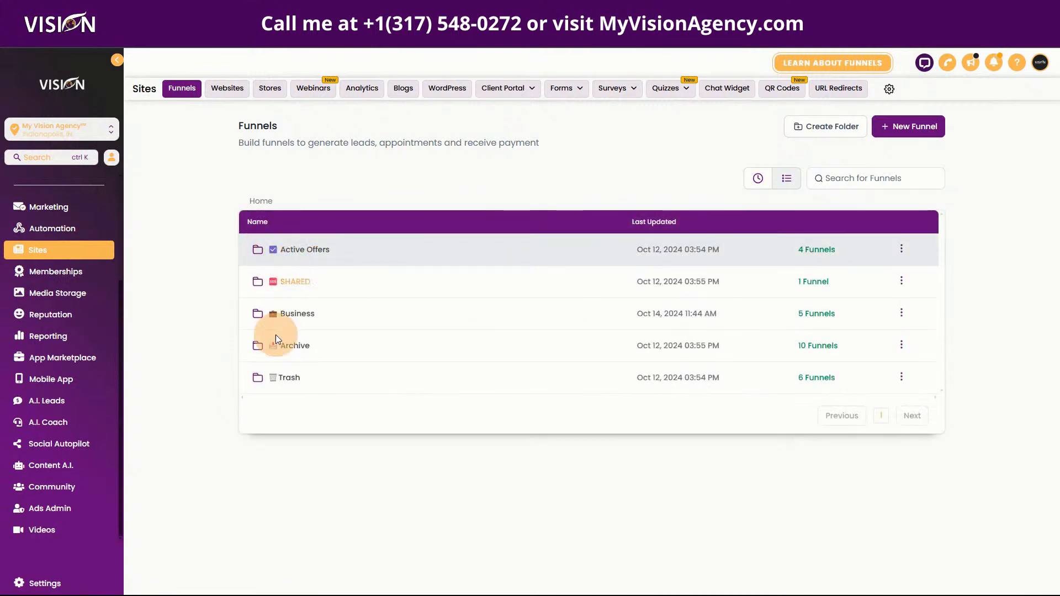
pyautogui.click(280, 378)
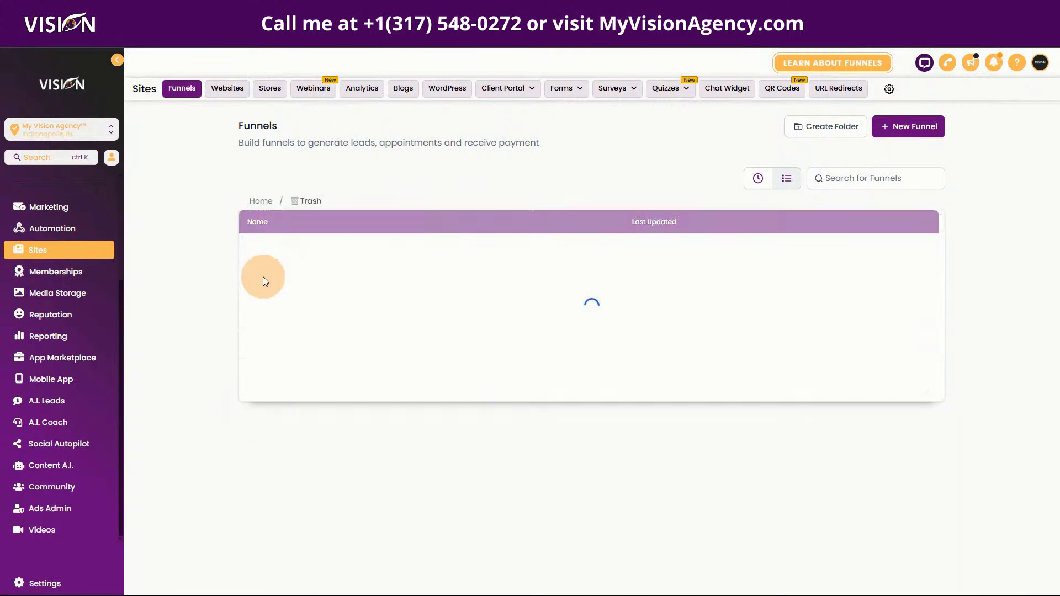
pyautogui.click(269, 311)
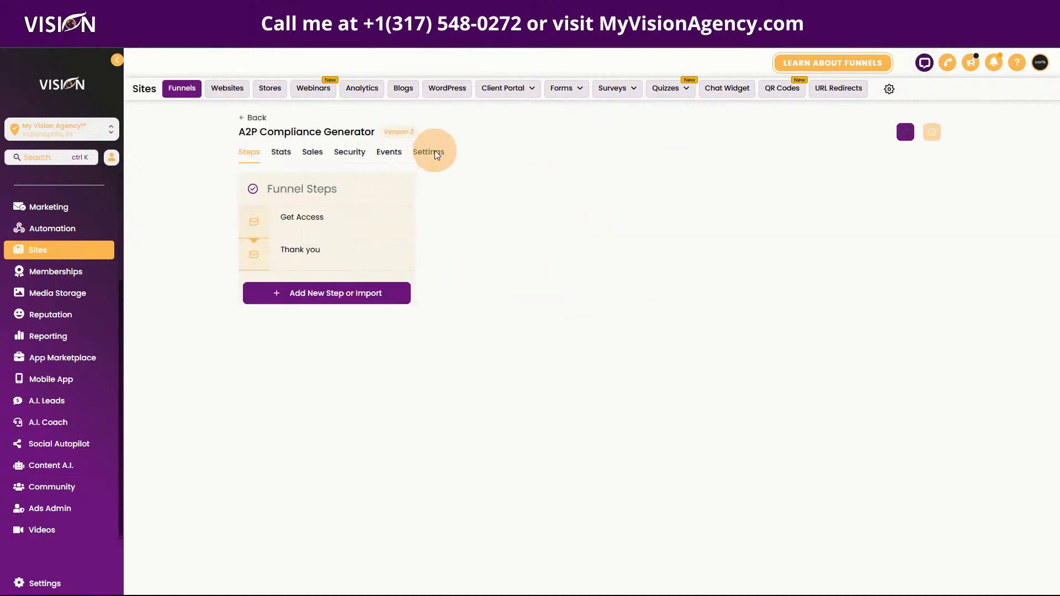
pyautogui.click(873, 194)
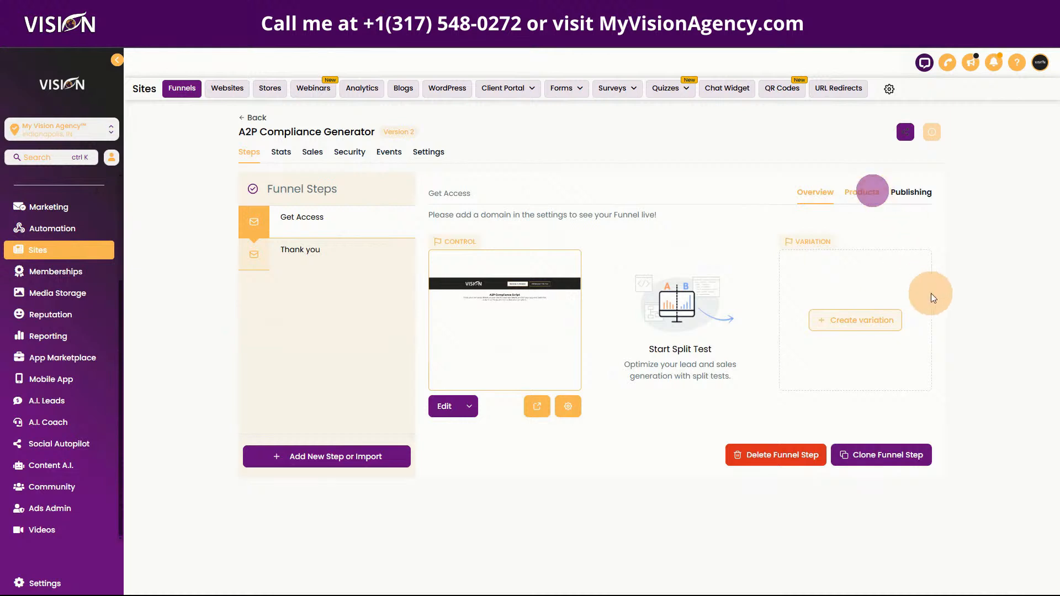
# Fill in a new product entry for the Get Access step with Test SaaS at the Monthly price, and examine its name and price display override.
pyautogui.click(875, 257)
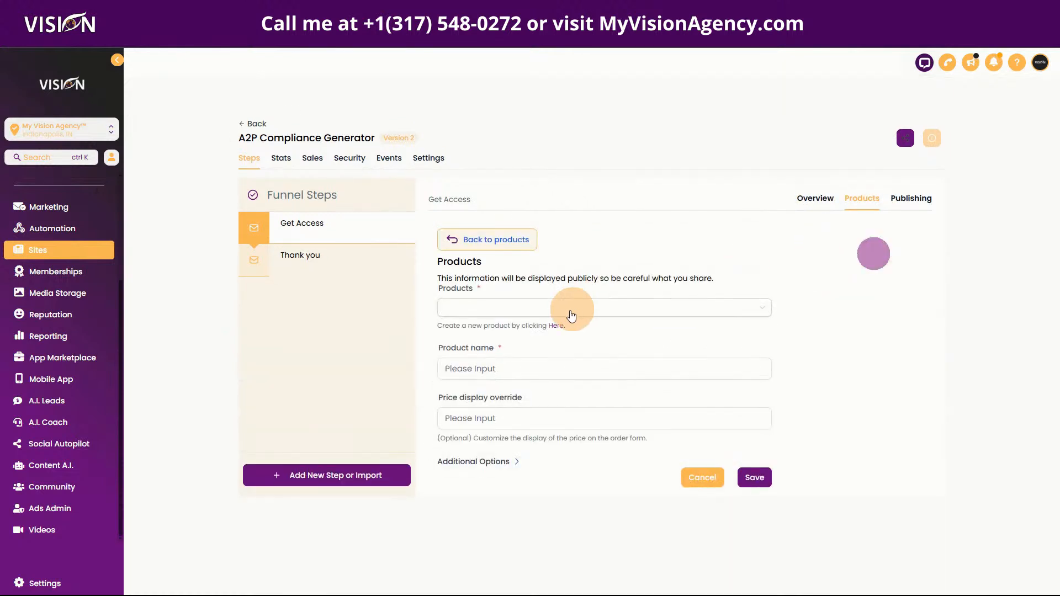
pyautogui.click(495, 287)
pyautogui.click(462, 309)
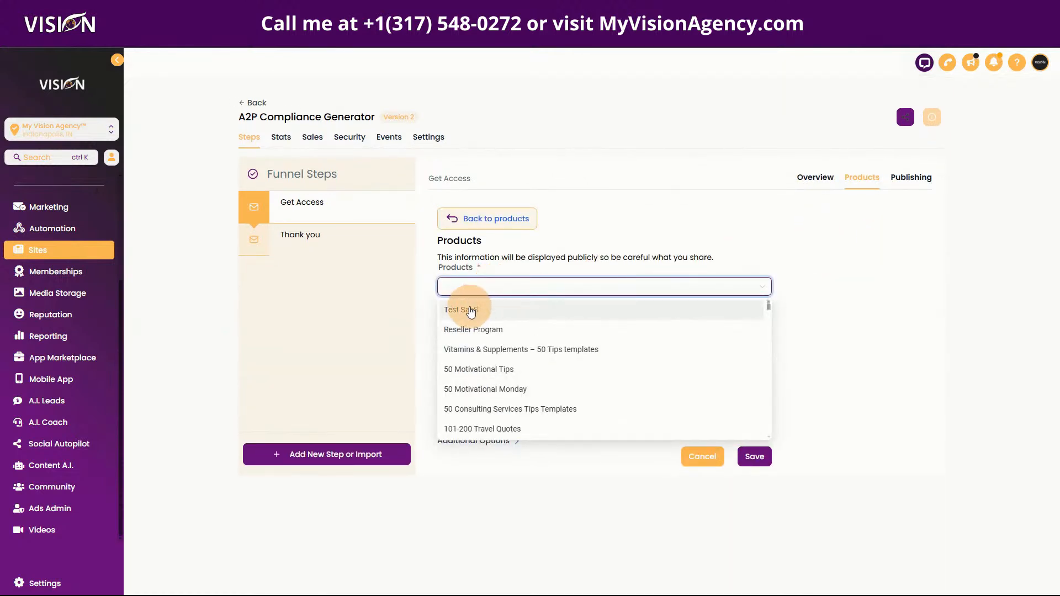
pyautogui.click(452, 349)
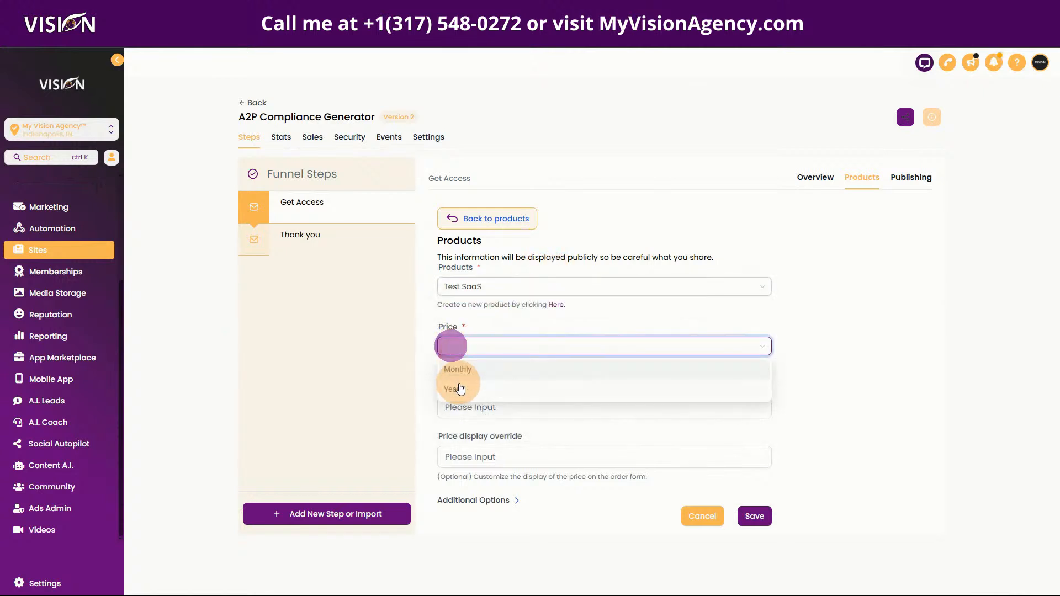
pyautogui.click(454, 371)
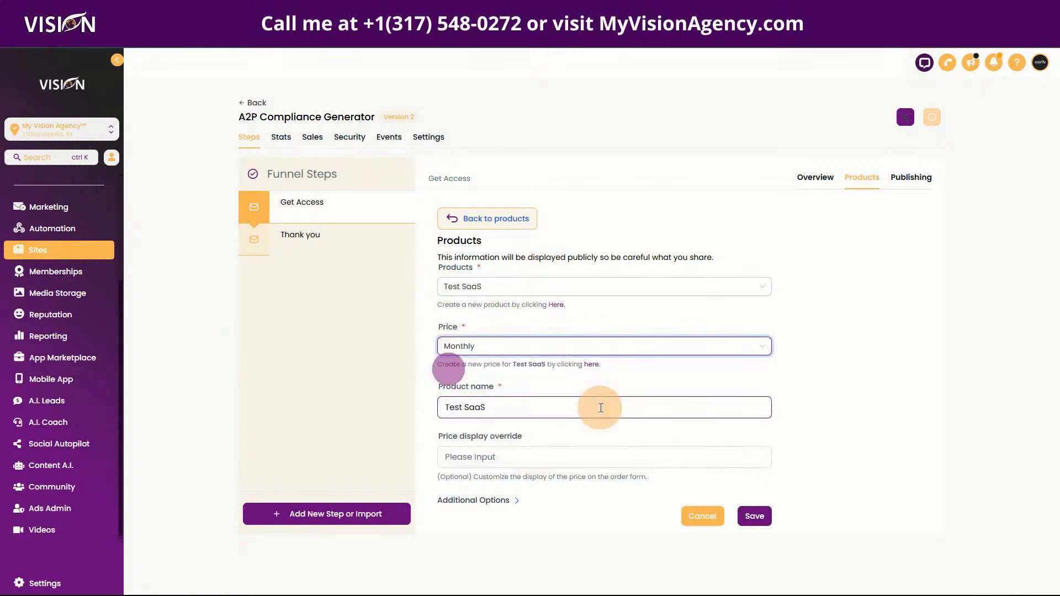
pyautogui.moveTo(500, 410); pyautogui.dragTo(430, 407)
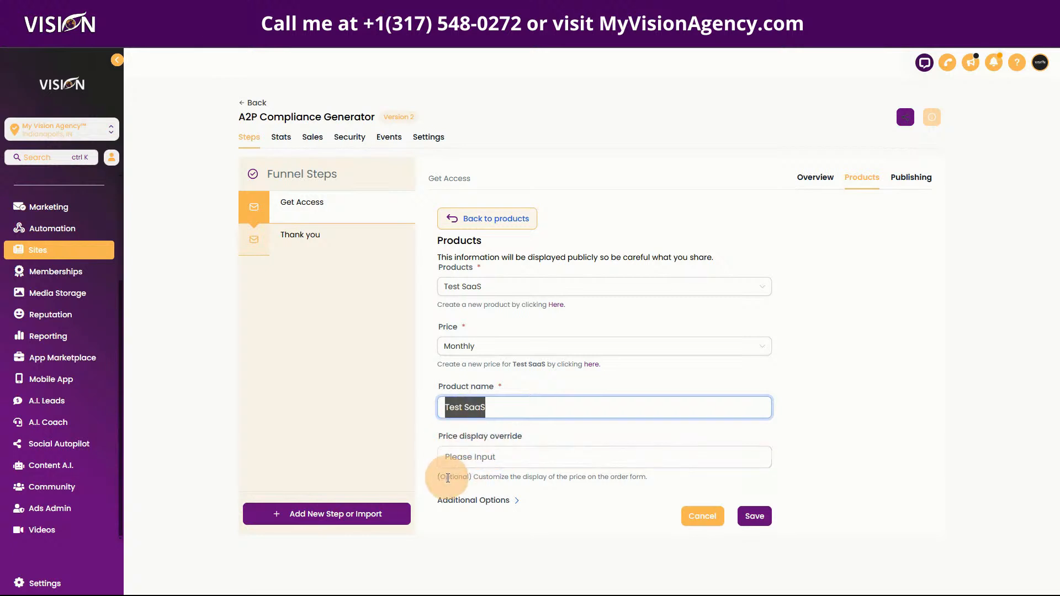
pyautogui.click(449, 460)
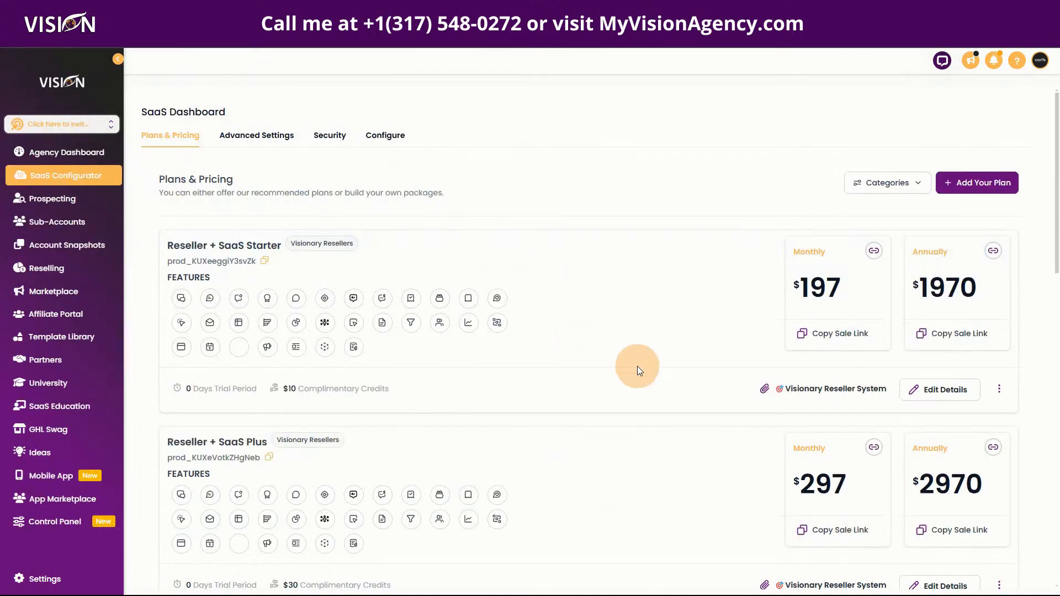
# On the agency website's plan page, examine the Create High Level Account offer and its free MVA Starter plan bonuses.
pyautogui.scroll(-15, 597, 436)
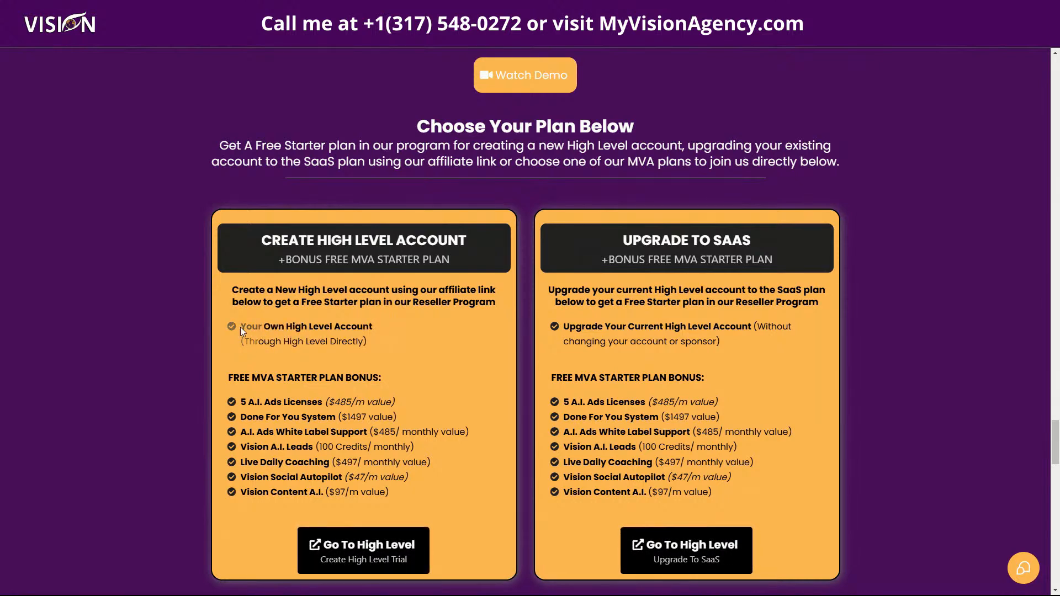
pyautogui.moveTo(240, 327); pyautogui.dragTo(377, 349)
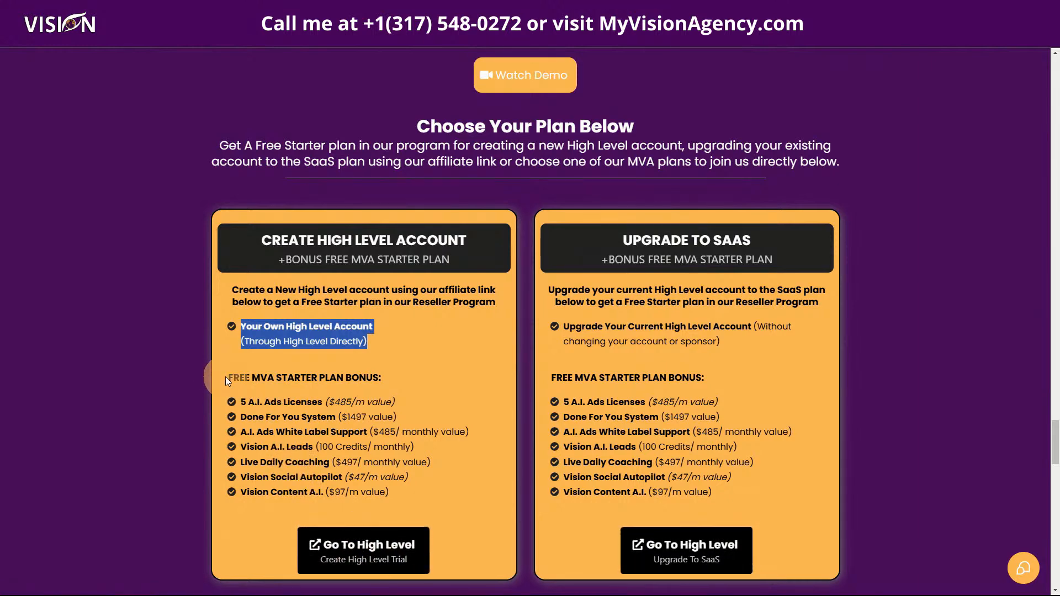
pyautogui.moveTo(227, 378)
pyautogui.mouseDown()
pyautogui.moveTo(367, 403)
pyautogui.moveTo(424, 496)
pyautogui.mouseUp()
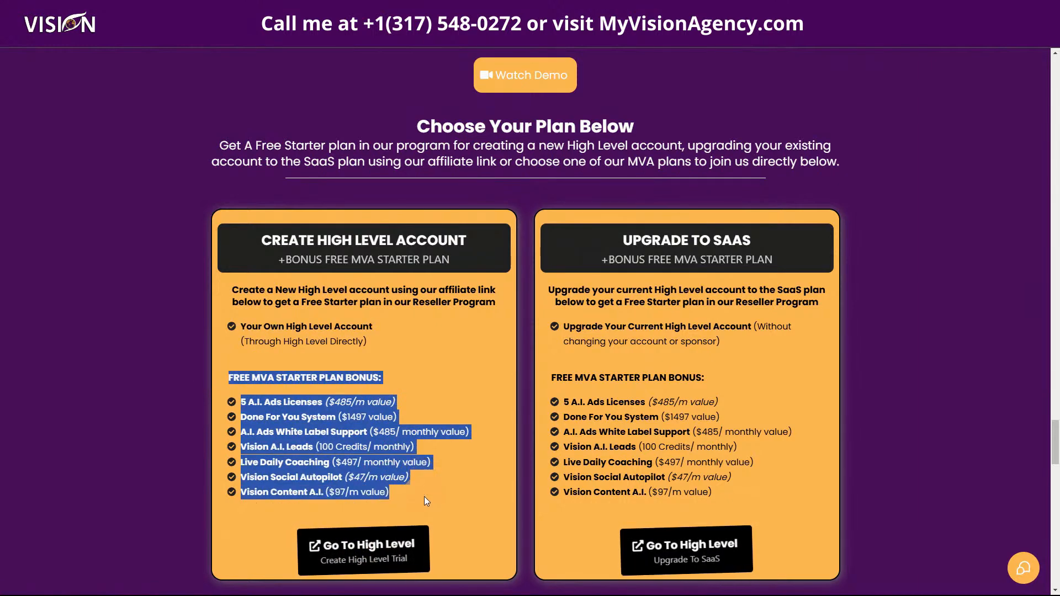
pyautogui.click(263, 405)
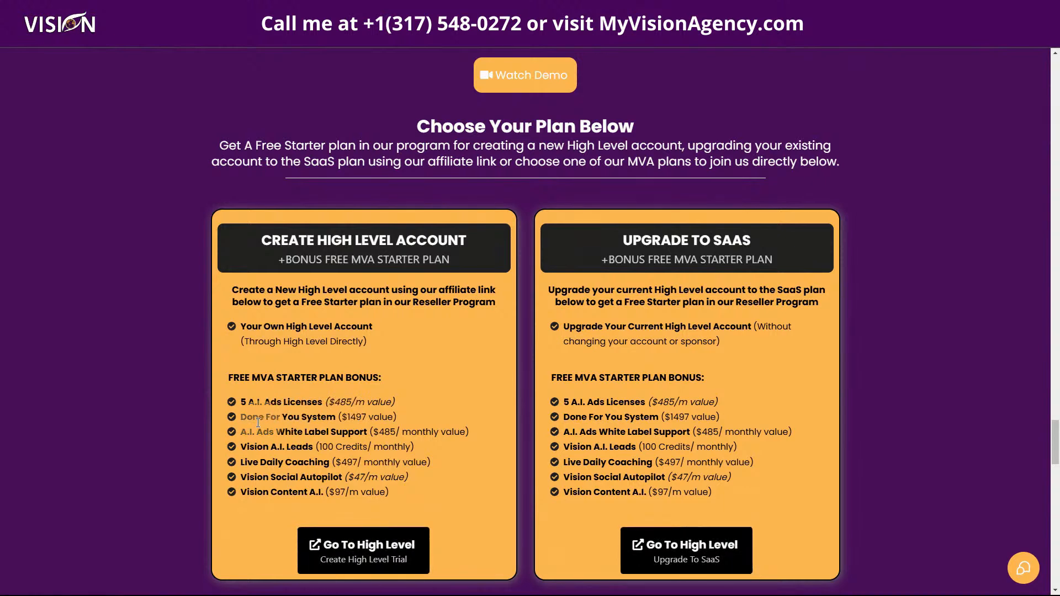
pyautogui.moveTo(242, 417); pyautogui.dragTo(434, 422)
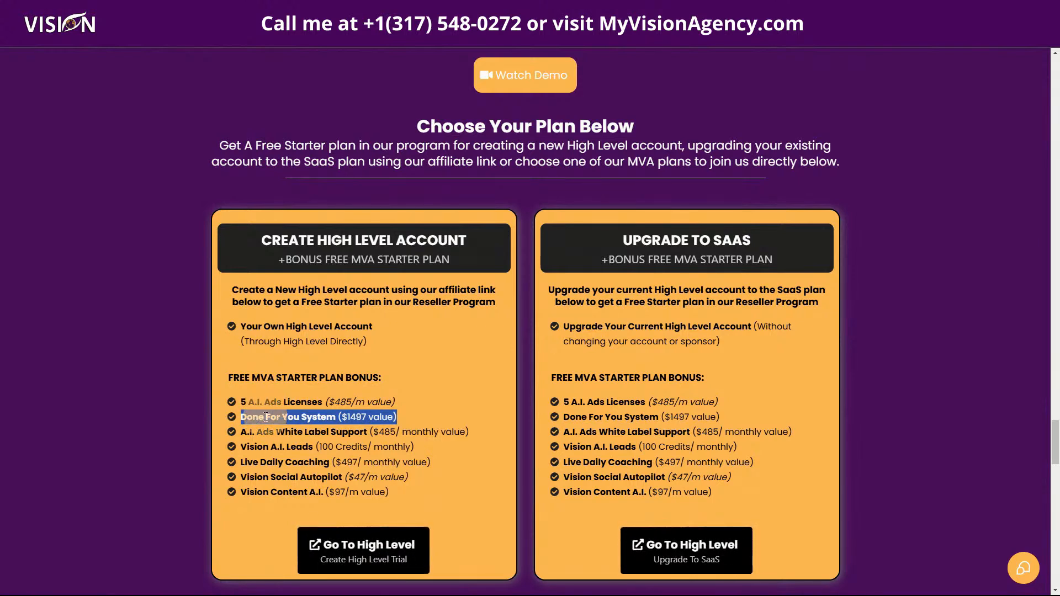
# Examine the remaining Create High Level Account bonuses, from white label support to Vision Content A.I., and the Upgrade to SaaS plan's bonus list.
pyautogui.moveTo(243, 432); pyautogui.dragTo(476, 433)
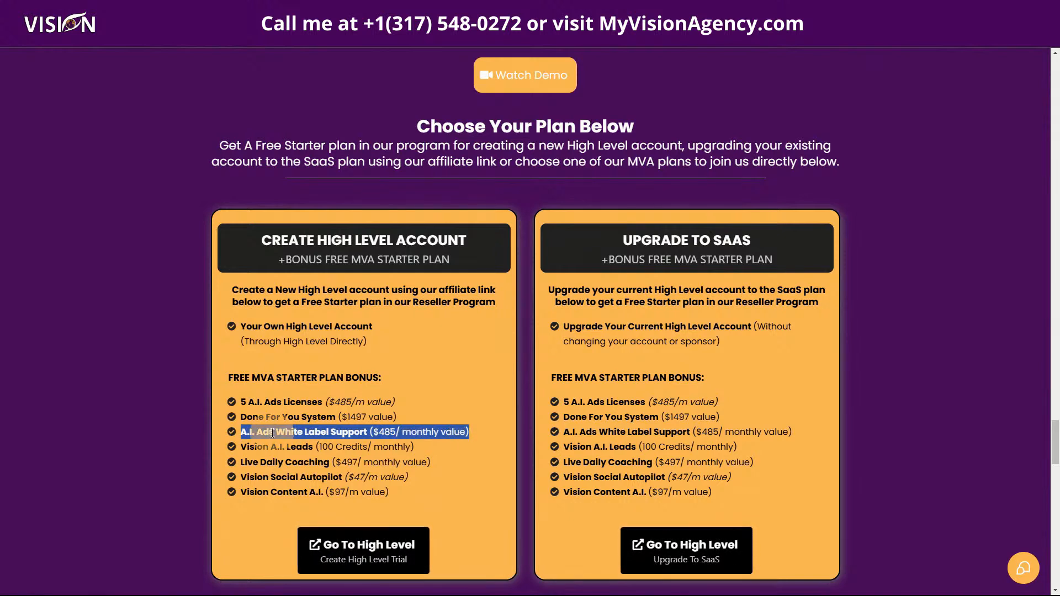
pyautogui.moveTo(241, 445); pyautogui.dragTo(426, 446)
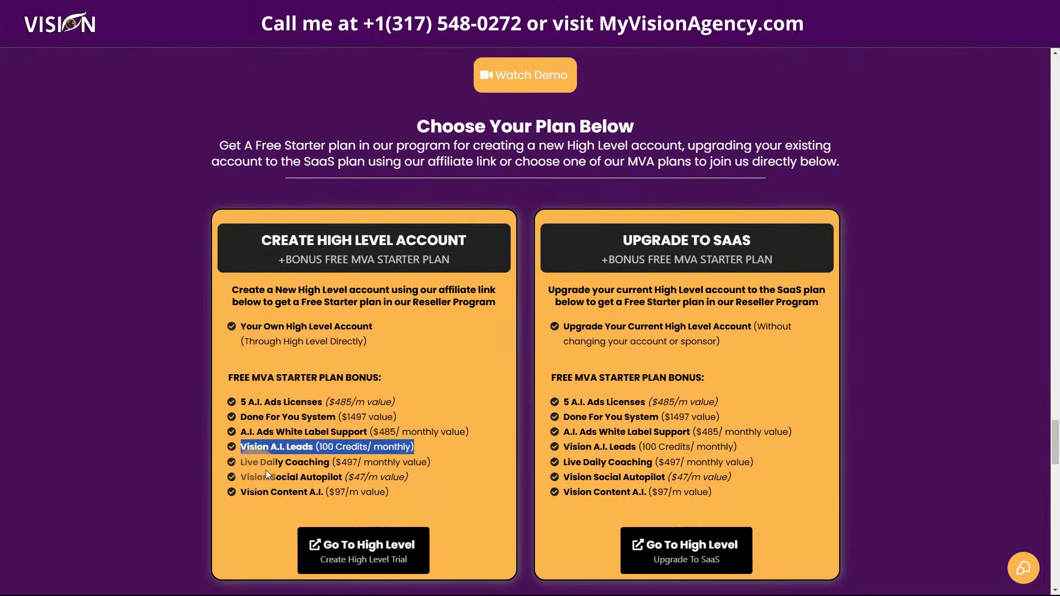
pyautogui.moveTo(241, 463); pyautogui.dragTo(462, 466)
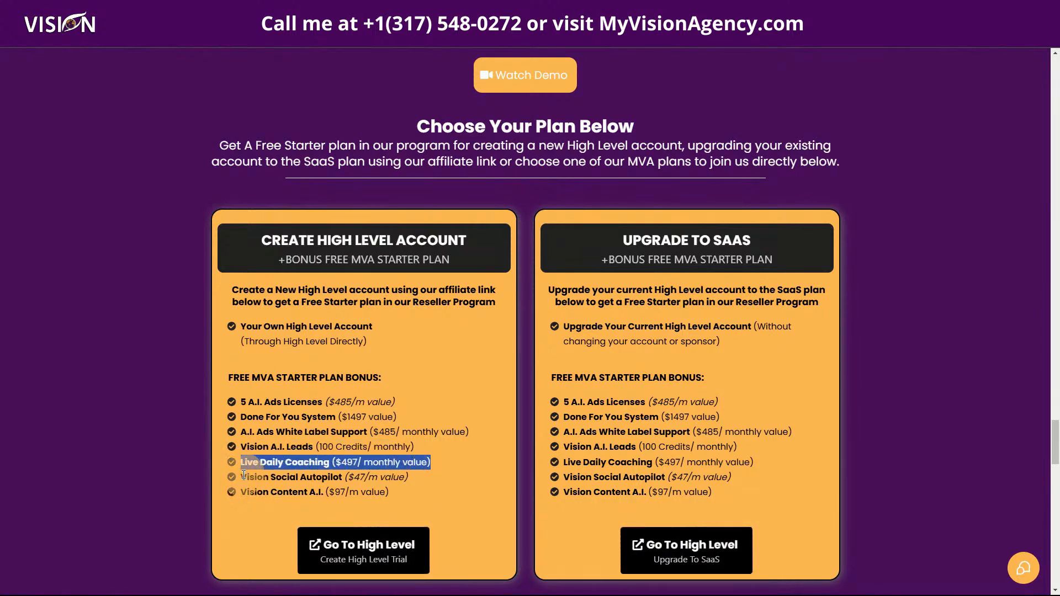
pyautogui.moveTo(241, 479); pyautogui.dragTo(421, 472)
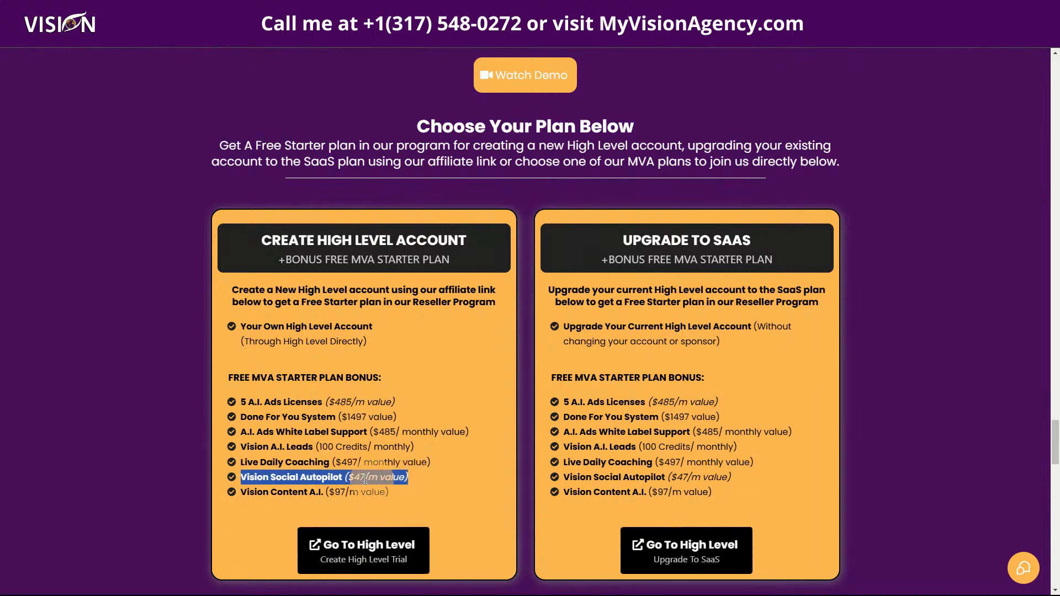
pyautogui.moveTo(242, 490); pyautogui.dragTo(423, 497)
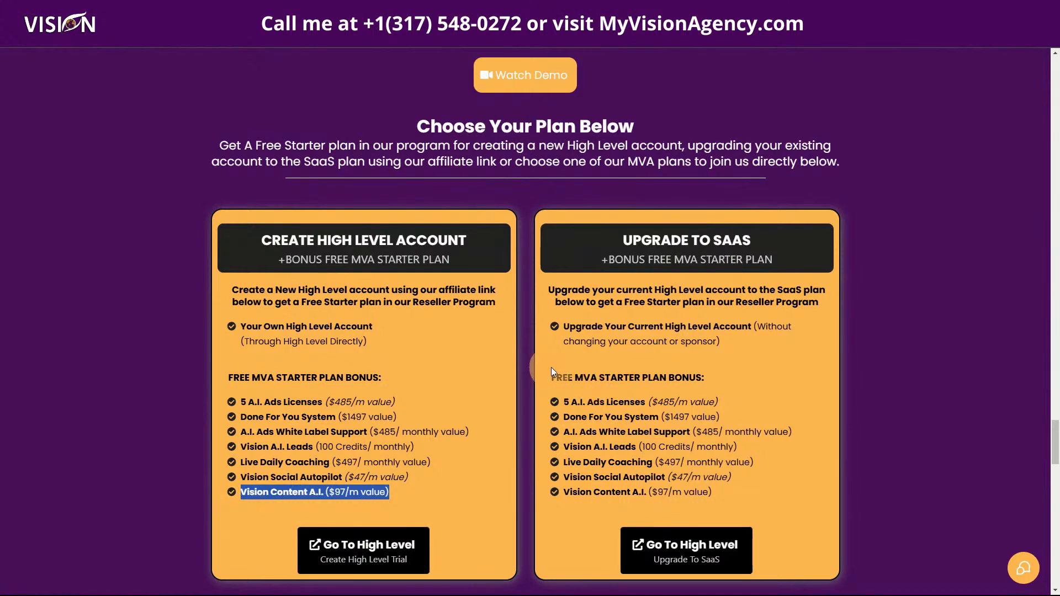
pyautogui.moveTo(551, 376); pyautogui.dragTo(730, 509)
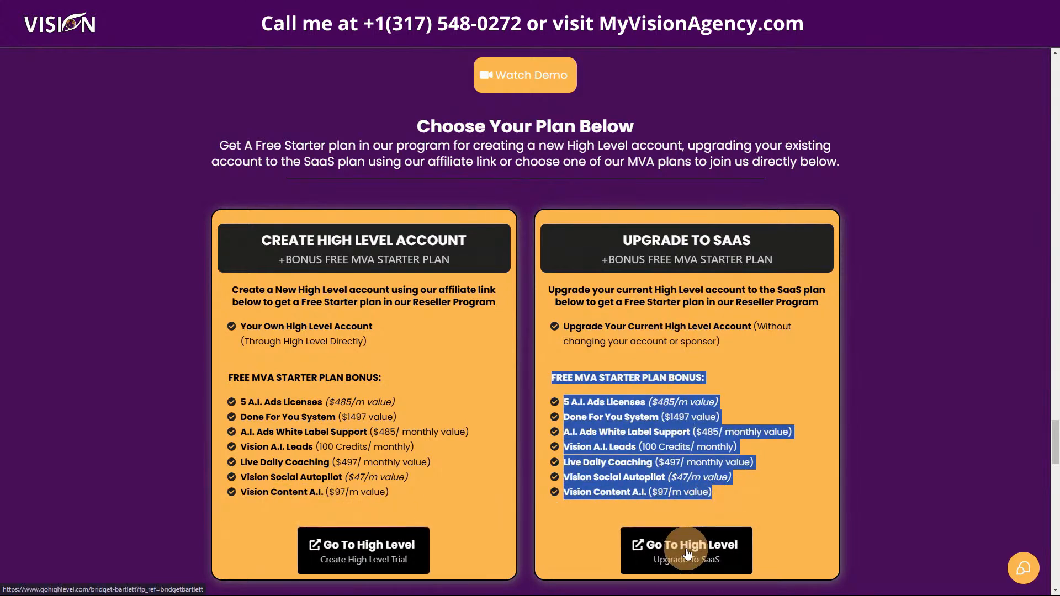
# Examine the features of the MVA Starter, MVA Plus and MVA Pro plans under All Other Plans.
pyautogui.scroll(-2, 738, 465)
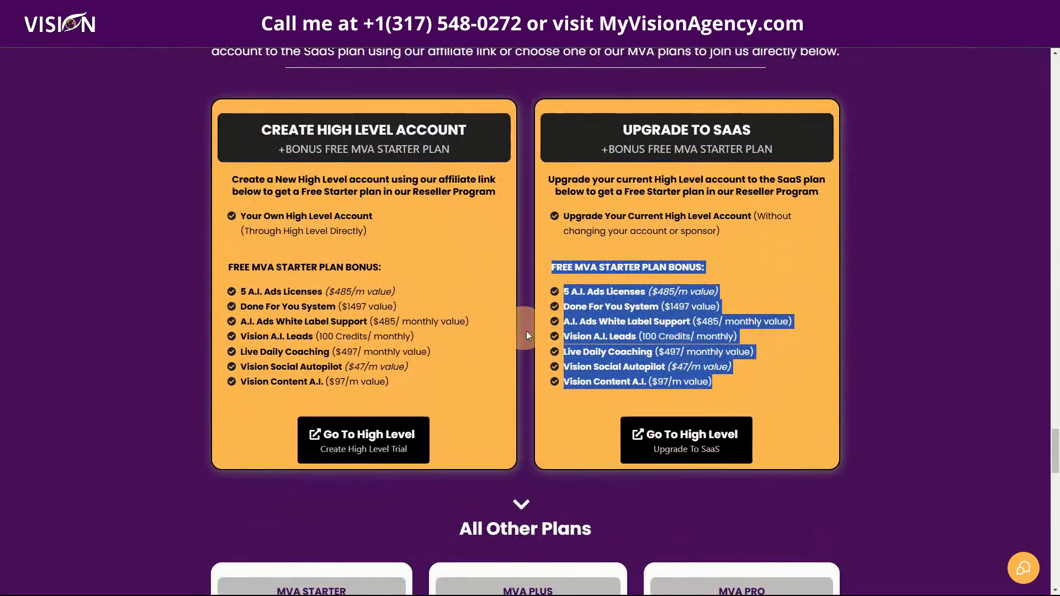
pyautogui.scroll(-6, 843, 448)
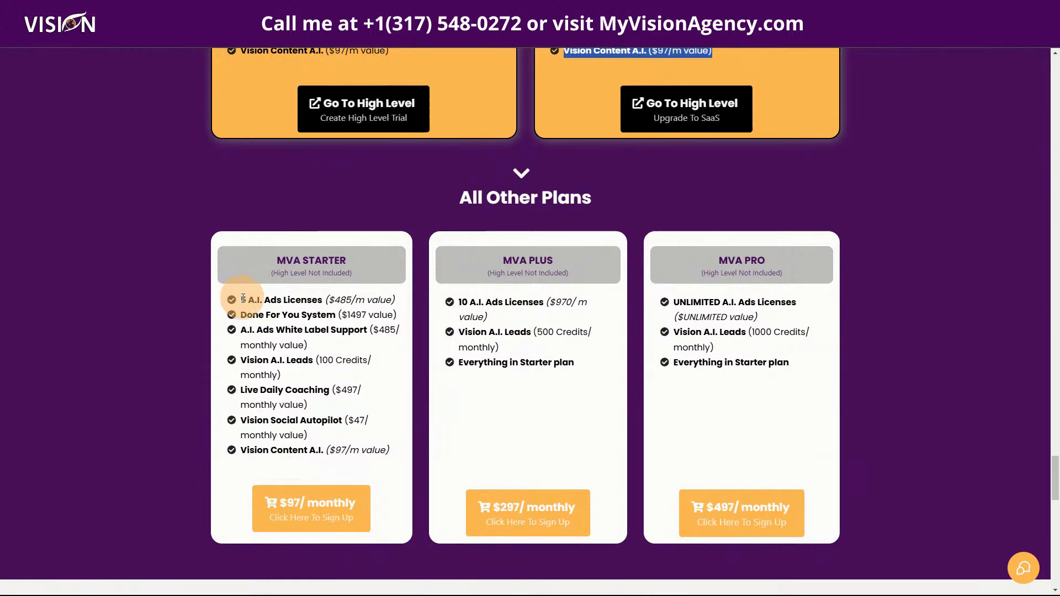
pyautogui.moveTo(239, 298); pyautogui.dragTo(352, 479)
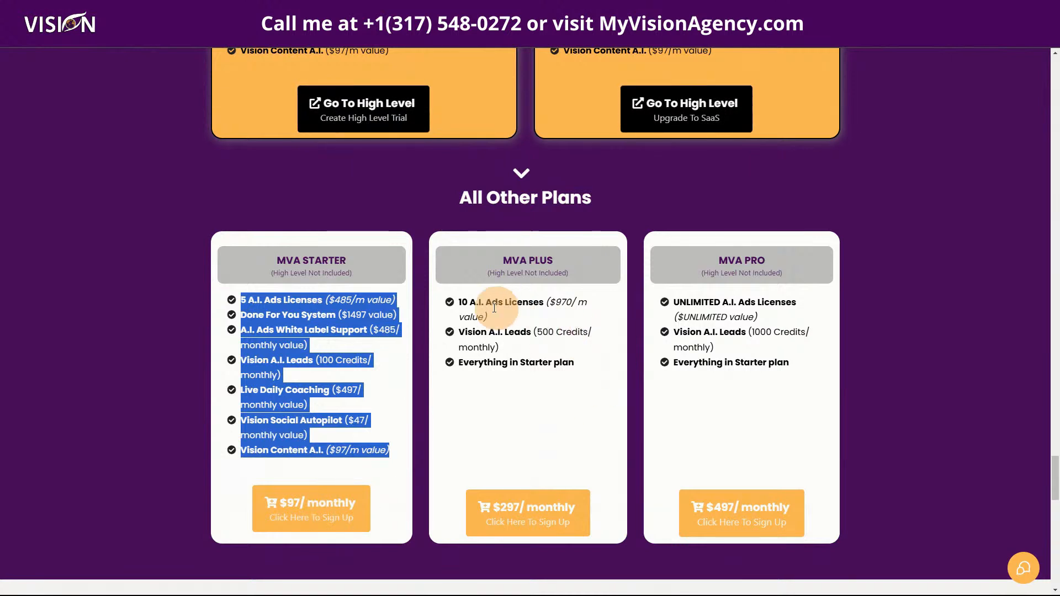
pyautogui.moveTo(456, 300); pyautogui.dragTo(588, 363)
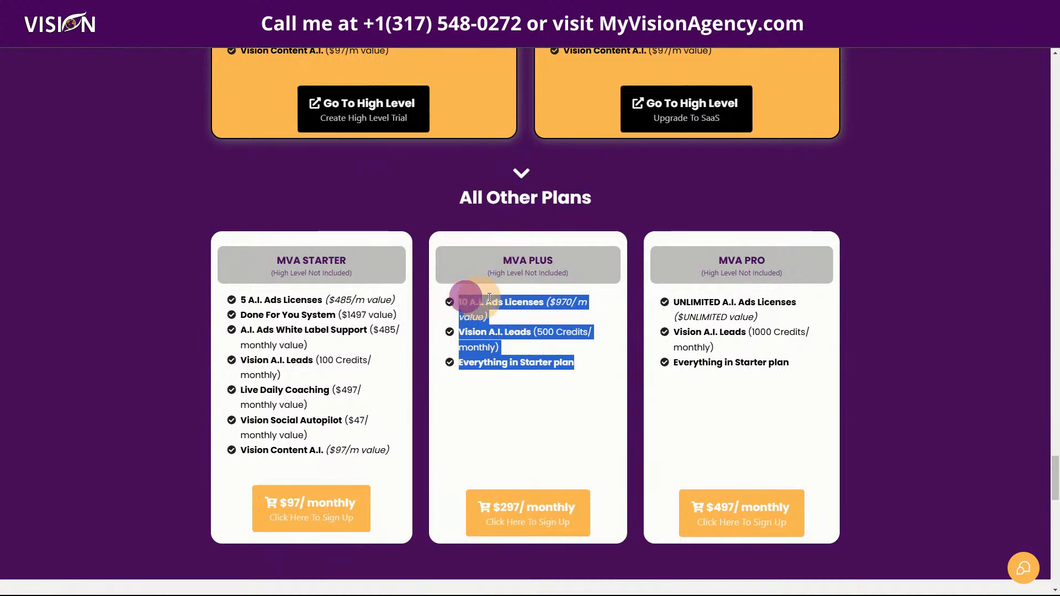
pyautogui.click(548, 337)
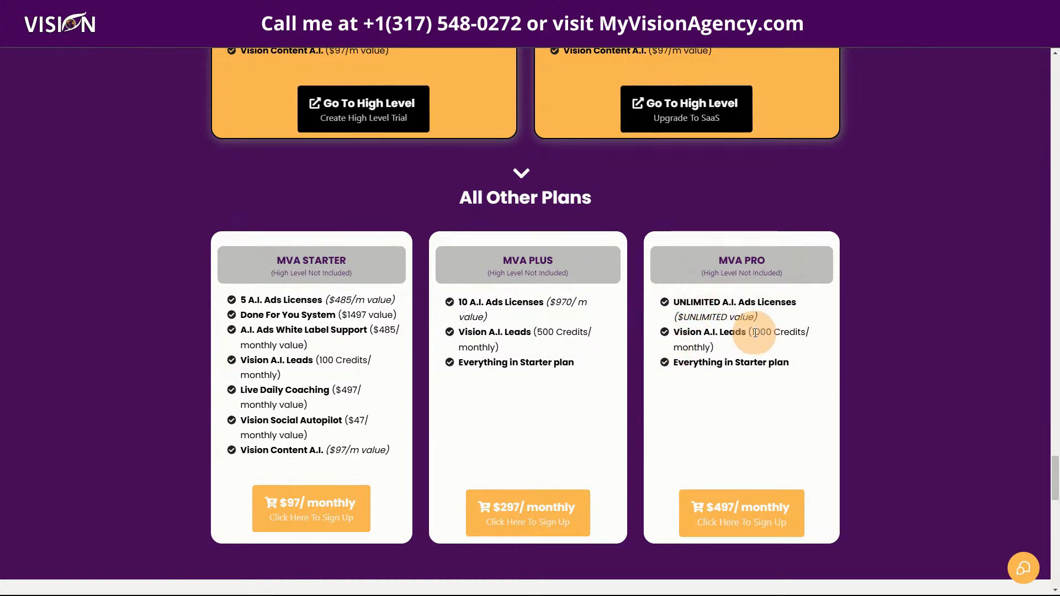
pyautogui.moveTo(755, 333); pyautogui.dragTo(802, 364)
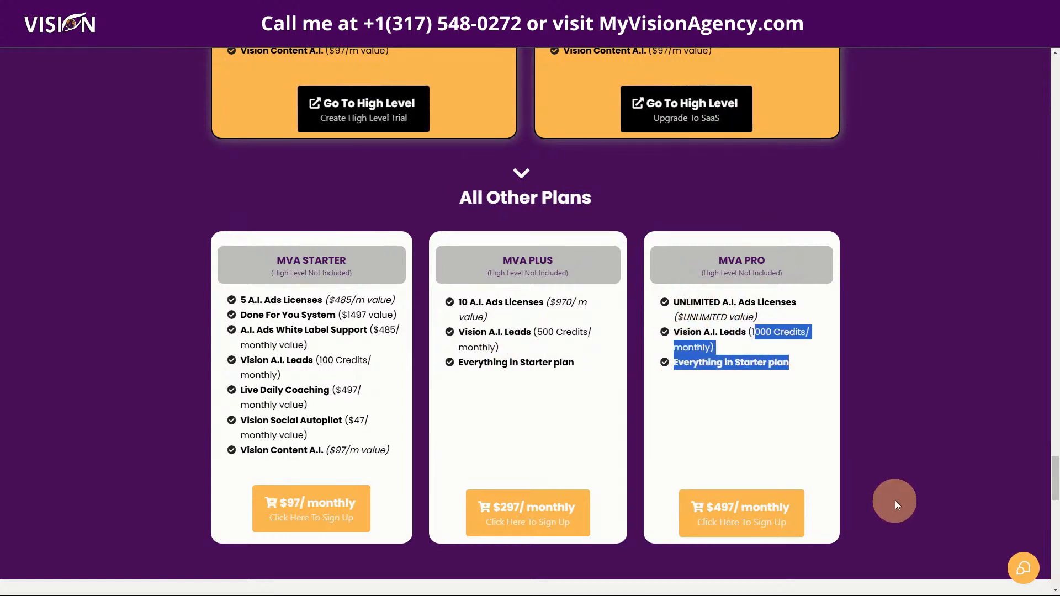